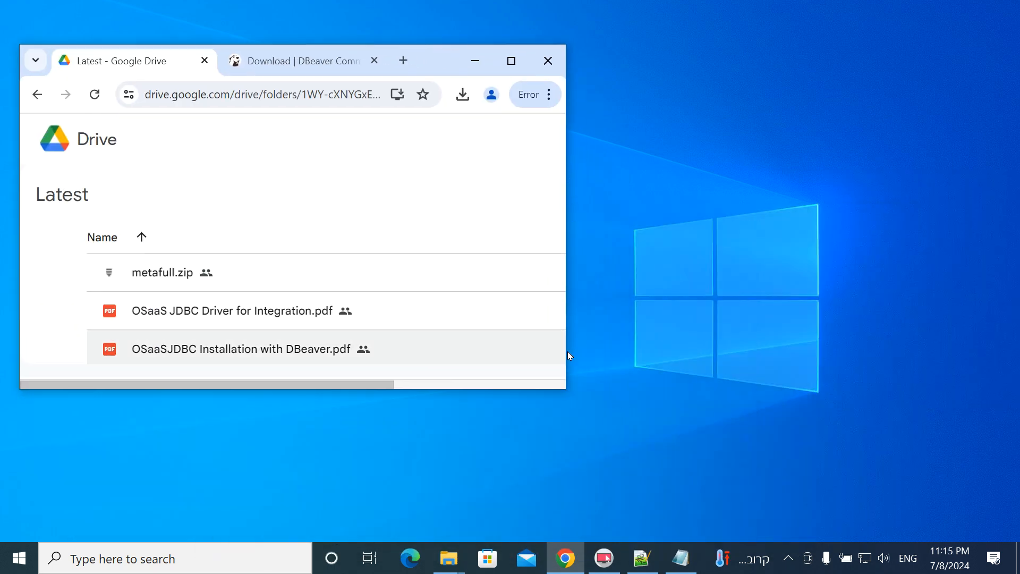
- Show the DBeaver Community 24.1.2 download details in Chrome with the OSAAS folder placed over it
left_click_drag(564, 388, 707, 522)
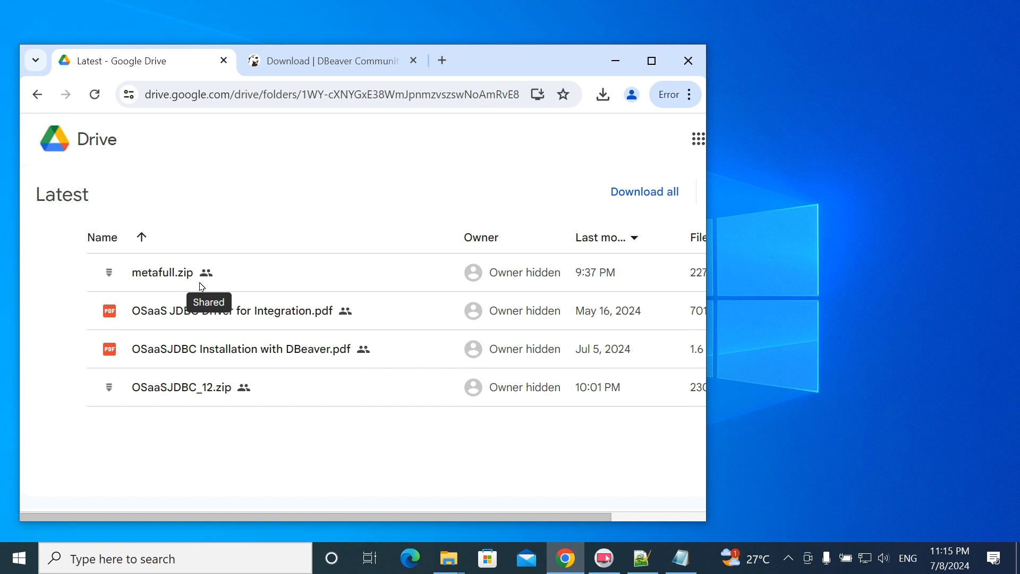
left_click(331, 56)
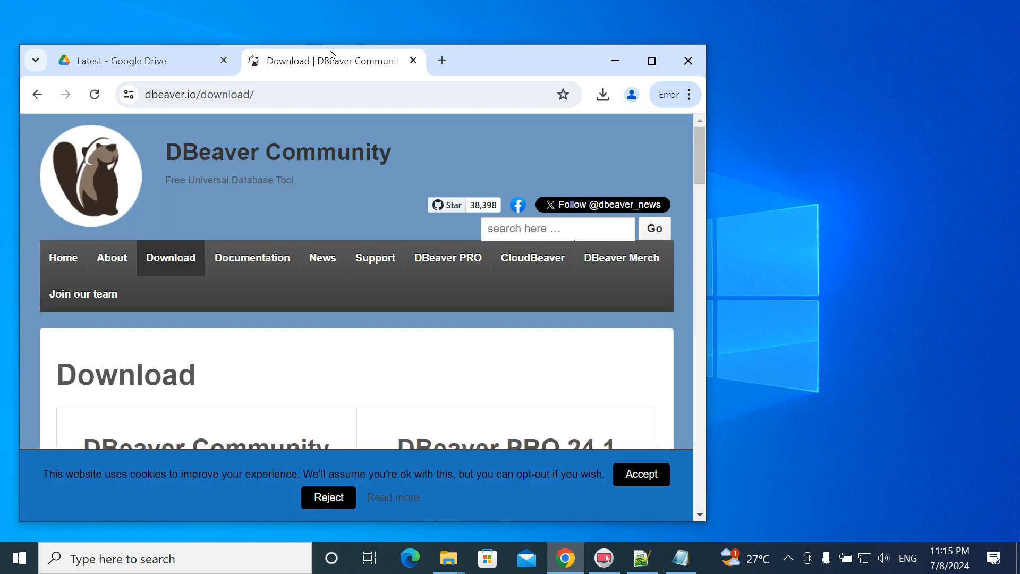
scroll(333, 285, "down", 3)
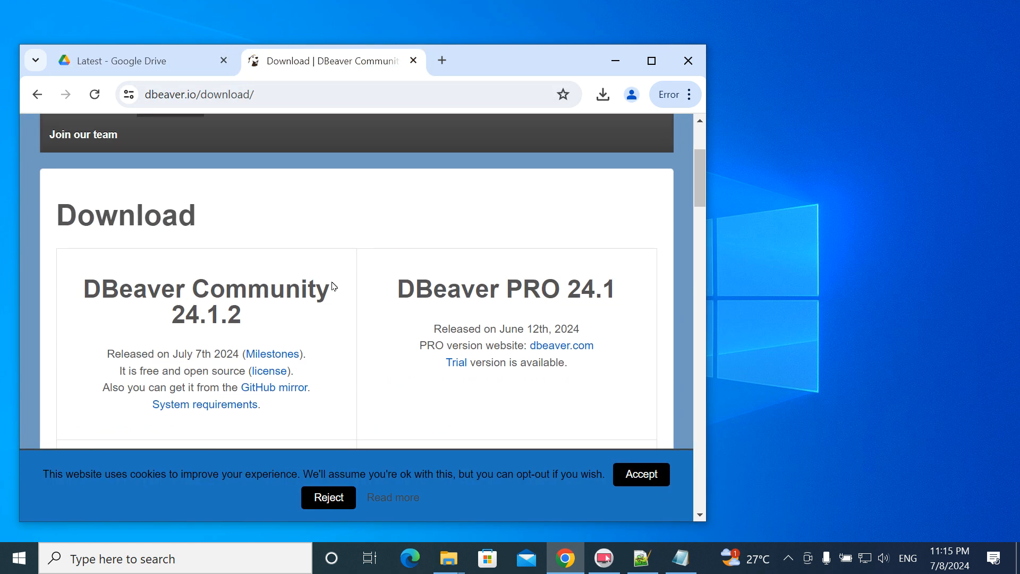
left_click(449, 558)
left_click_drag(892, 106, 383, 90)
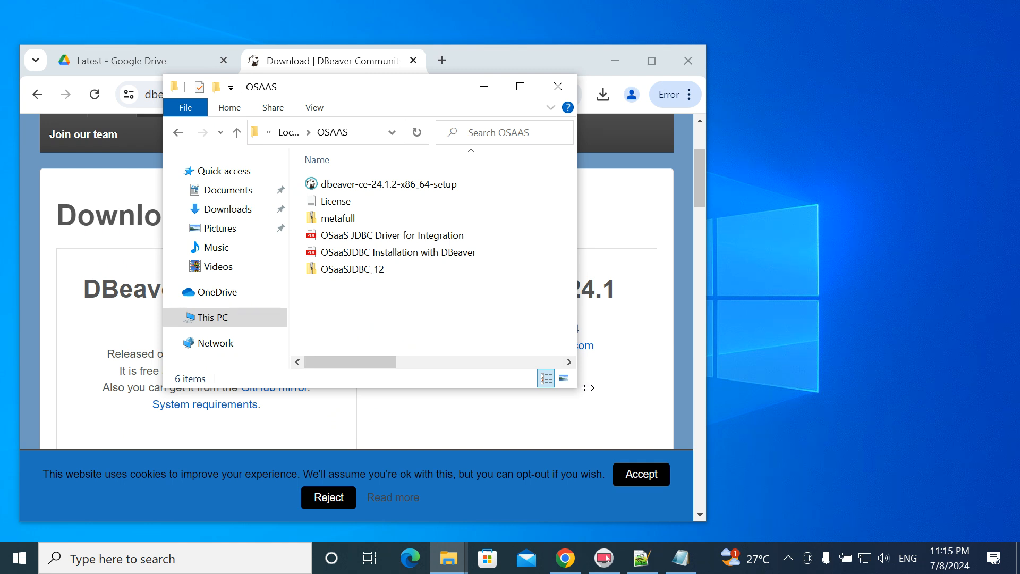
- Run the DBeaver setup, confirm the language, accept the licence and choose install for the current user only
left_click(319, 188)
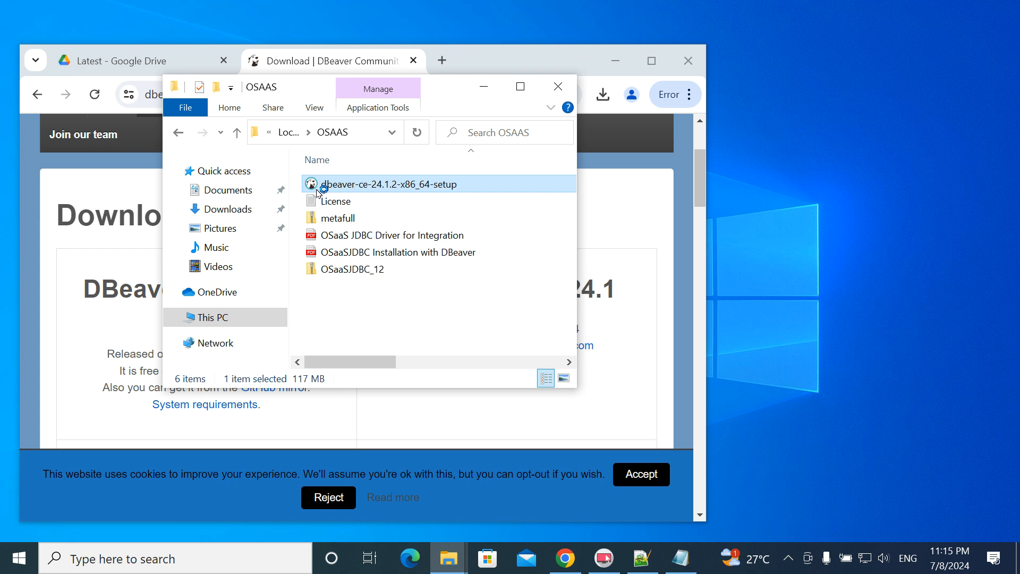
left_click(527, 317)
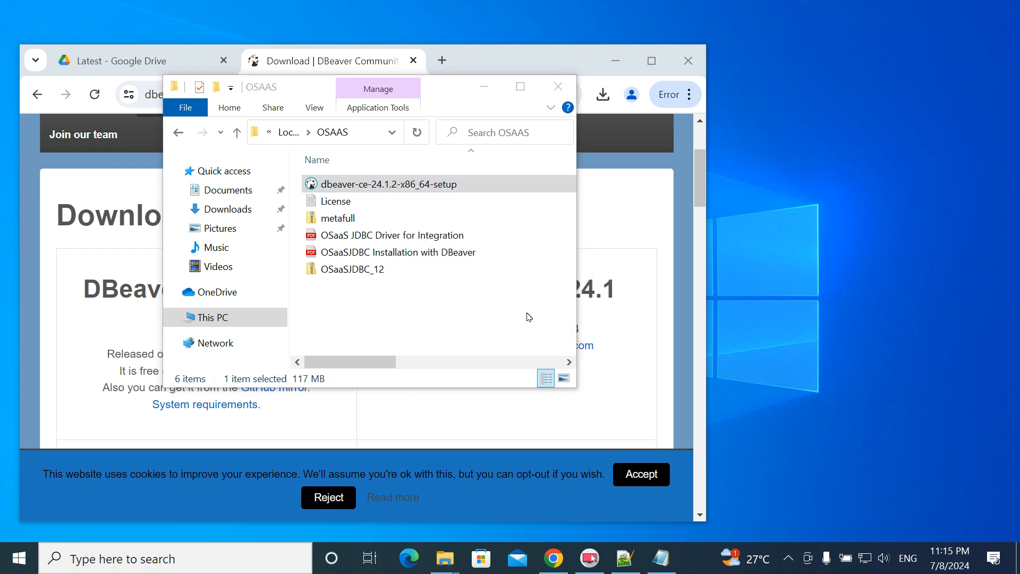
left_click(606, 408)
left_click(606, 408)
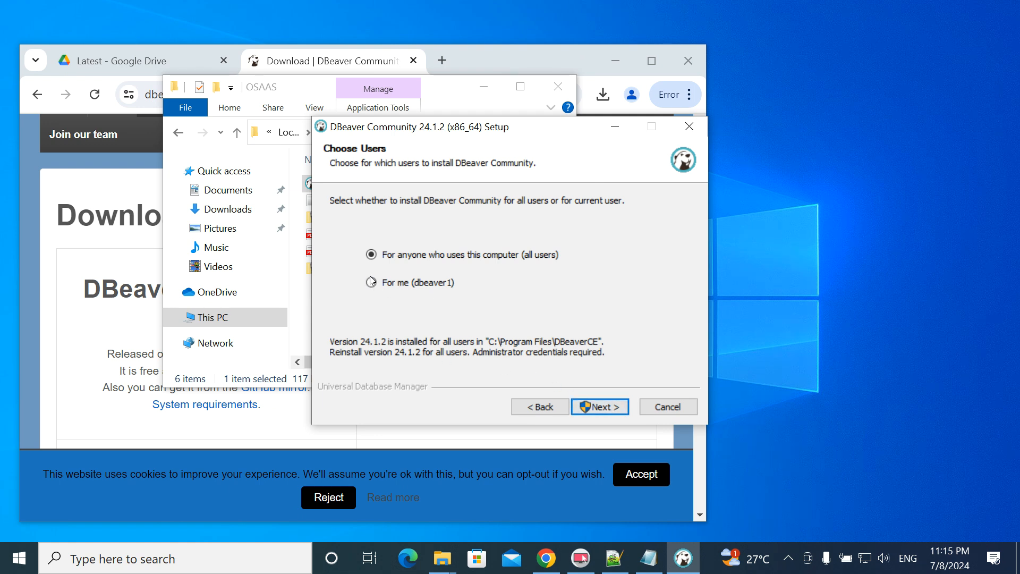
left_click(371, 283)
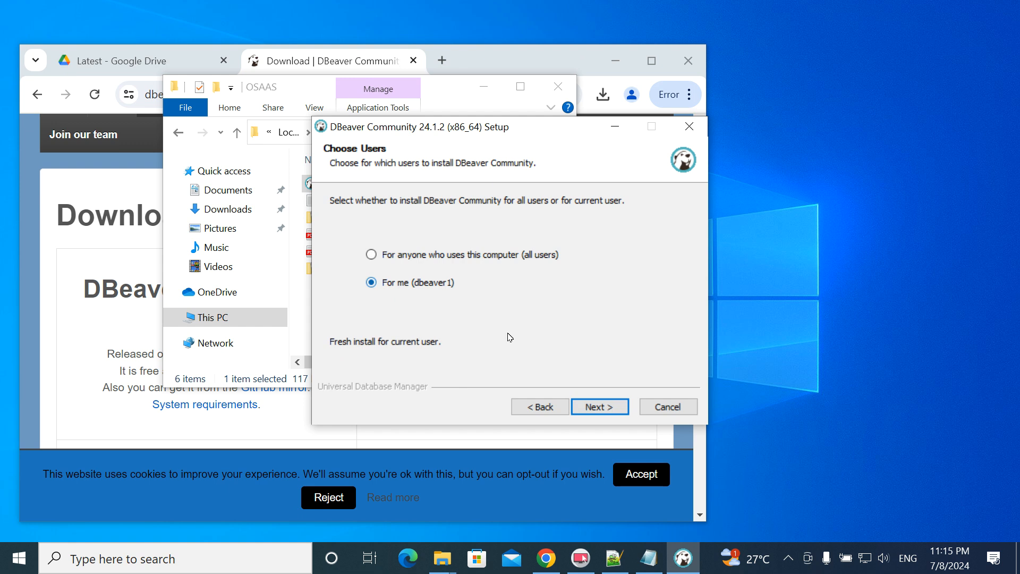
- Start the install with default components, location and the DBeaver Community Start Menu folder, then select metafull.zip
left_click(606, 408)
left_click(606, 407)
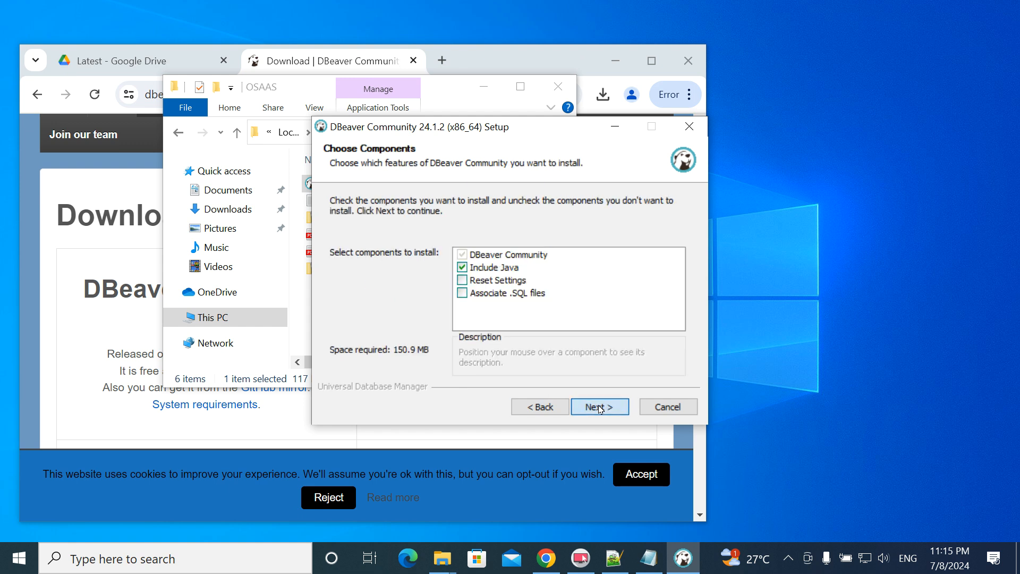
left_click(599, 408)
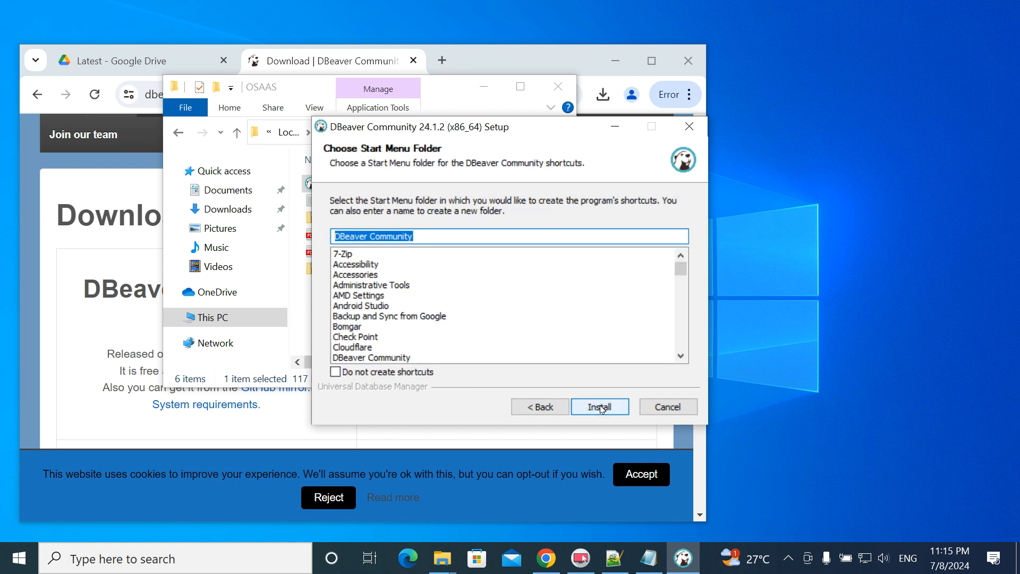
left_click(435, 247)
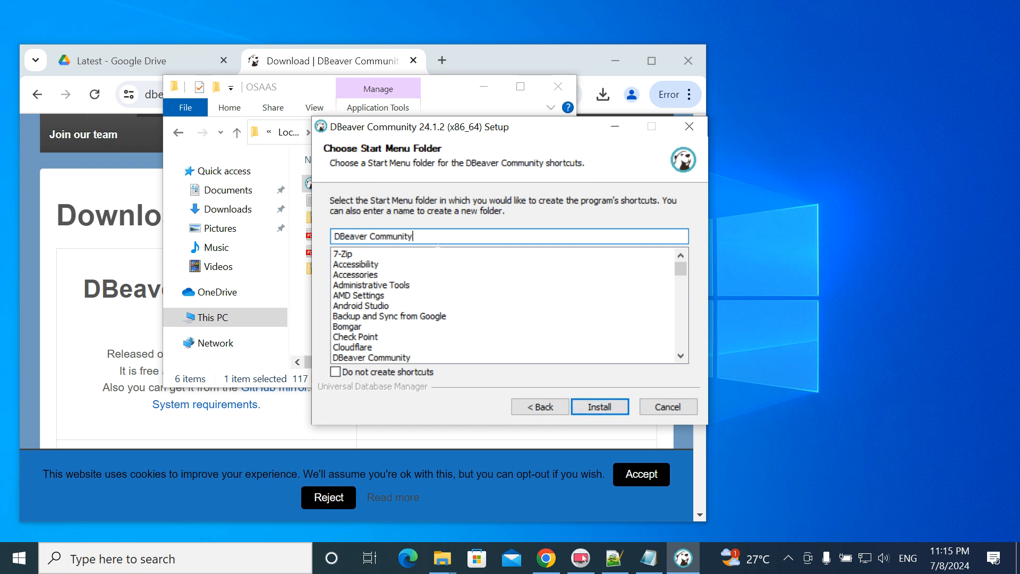
left_click(609, 403)
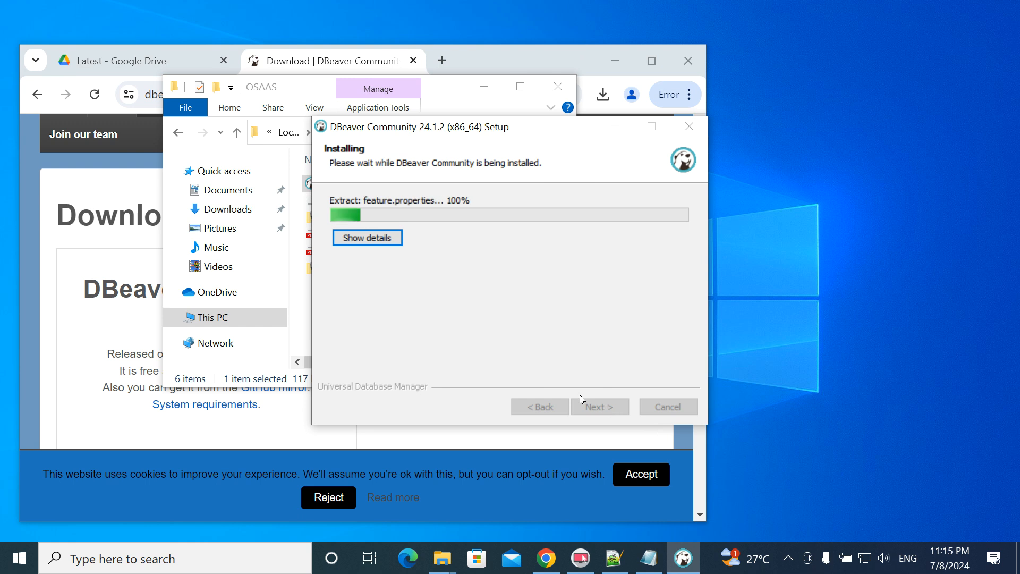
left_click(261, 85)
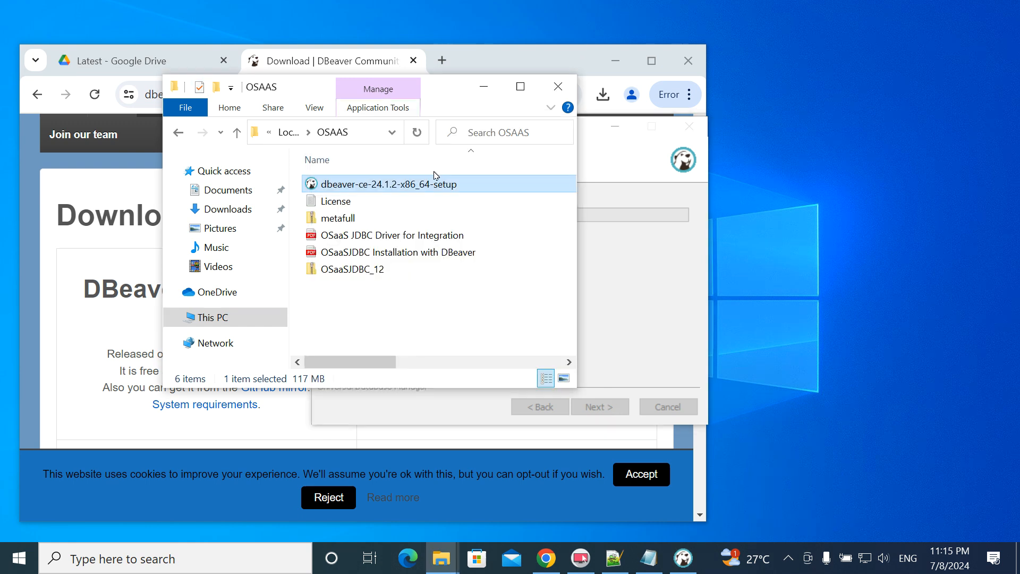
left_click(351, 227)
- Extract metafull.zip with 7-Zip into its own metafull folder
right_click(352, 227)
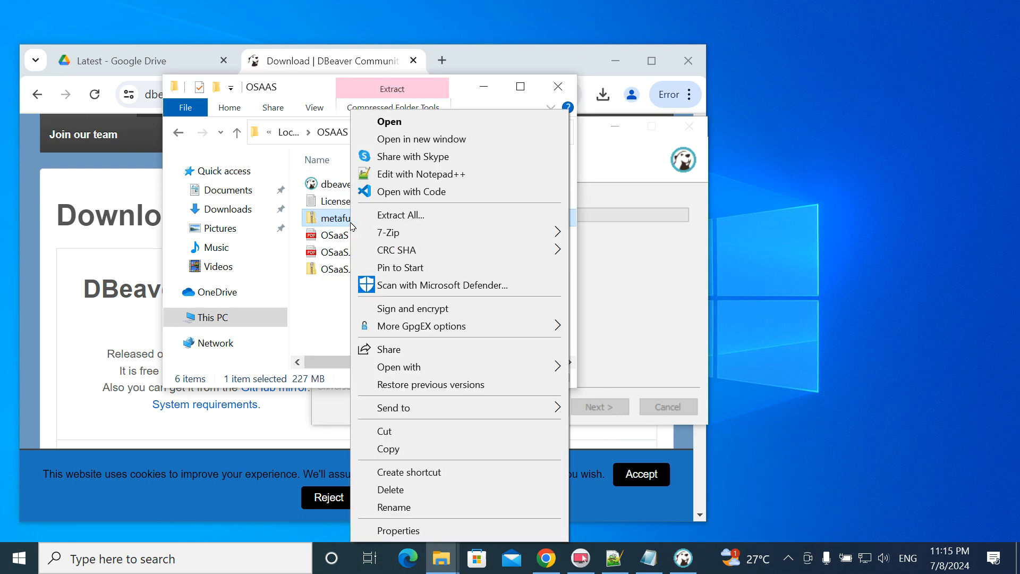
mouse_move(382, 232)
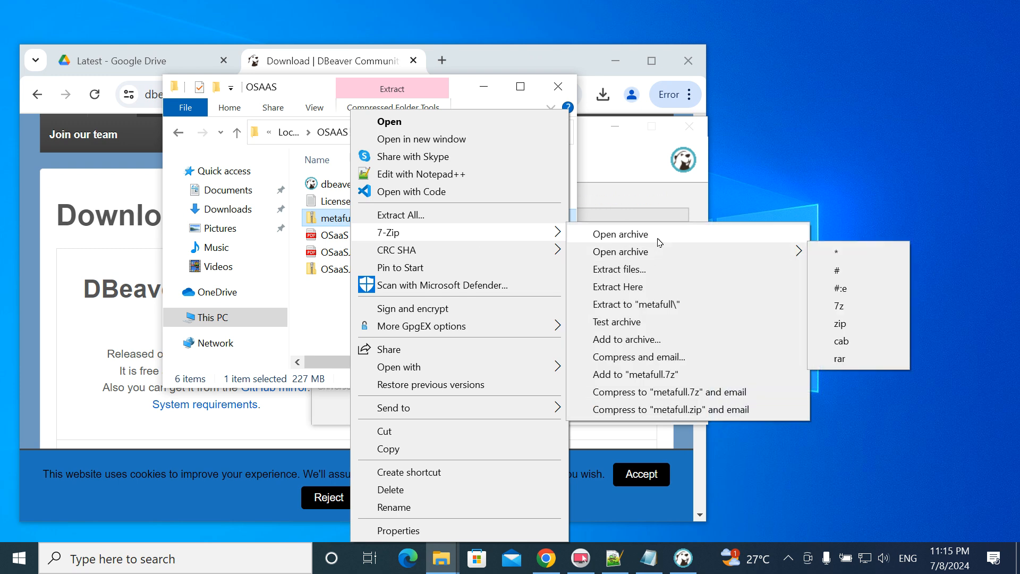
left_click(664, 309)
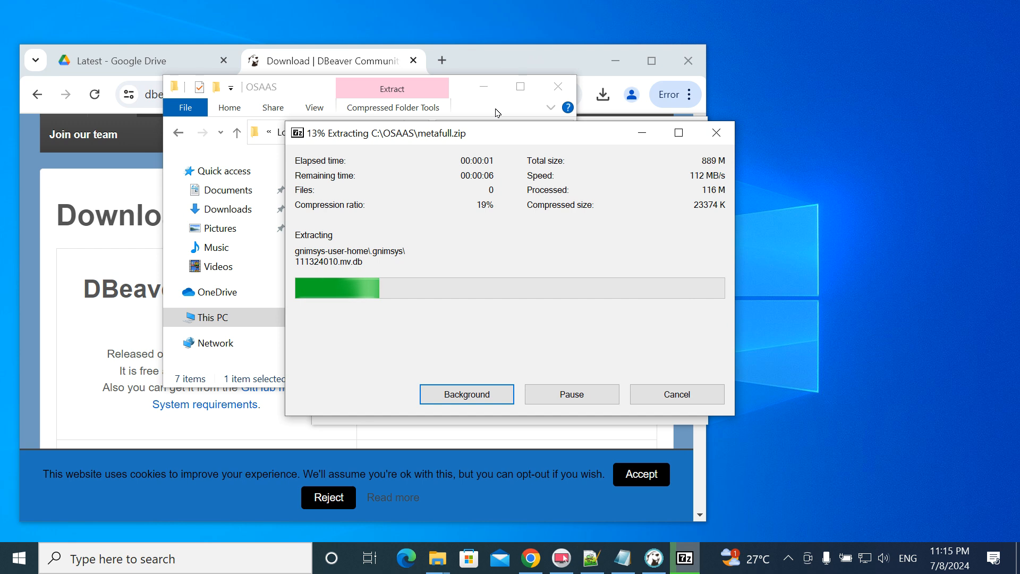
- Extract OSaaSJDBC_12.zip into a new OSaaSJDBC_12 folder, then return to the DBeaver installer
left_click(286, 87)
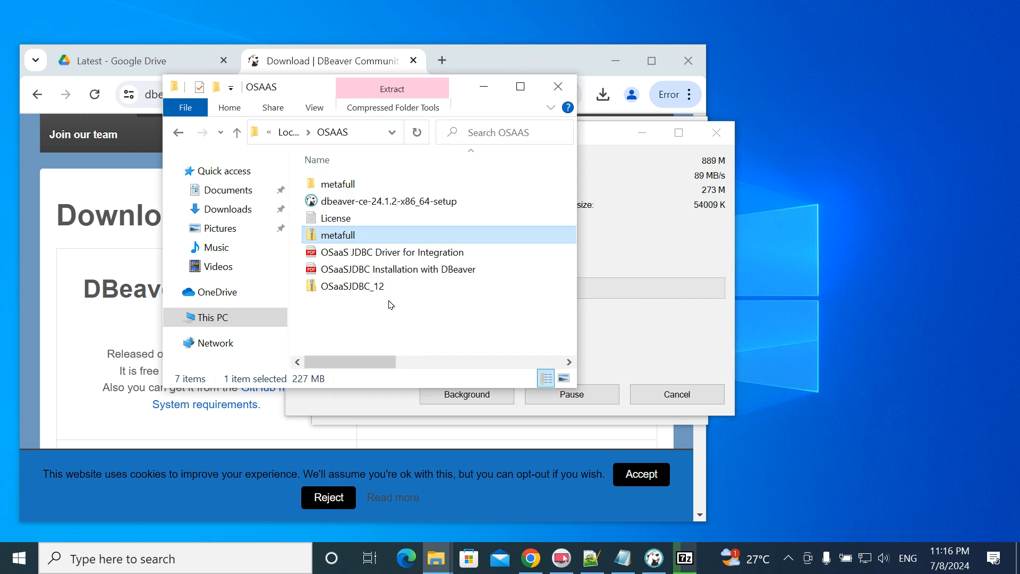
left_click(360, 286)
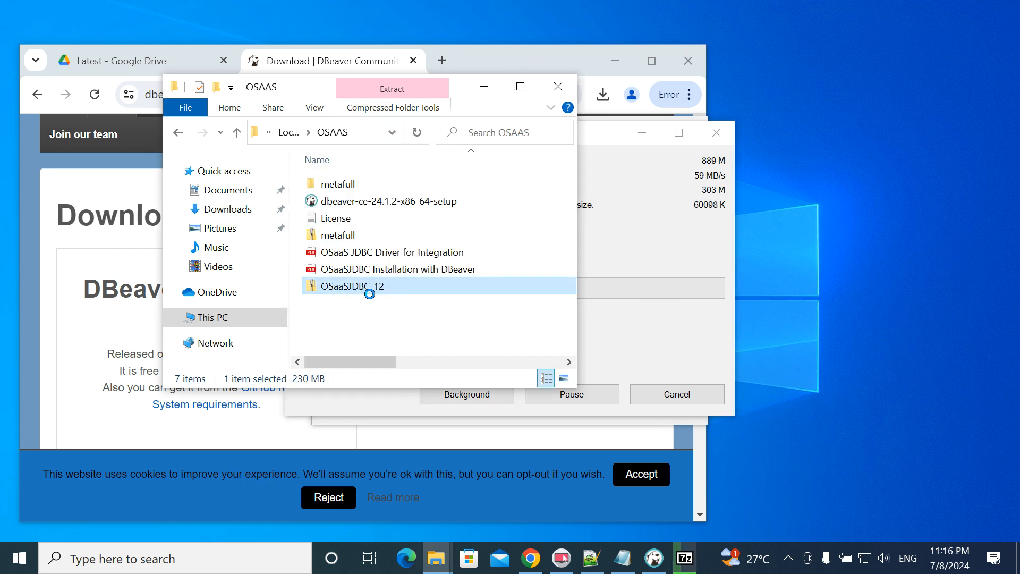
right_click(369, 293)
mouse_move(478, 236)
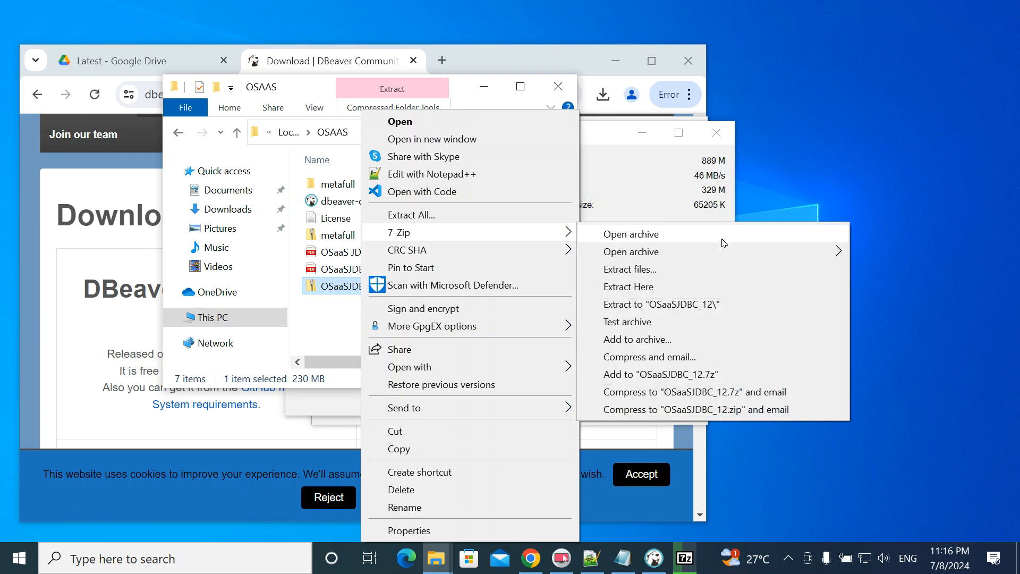
left_click(693, 306)
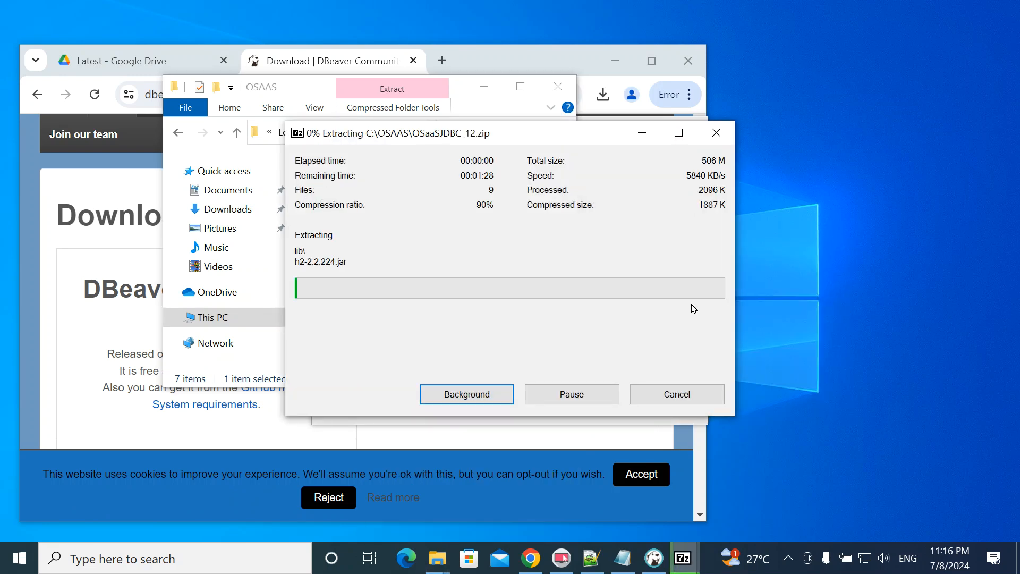
left_click_drag(528, 139, 800, 143)
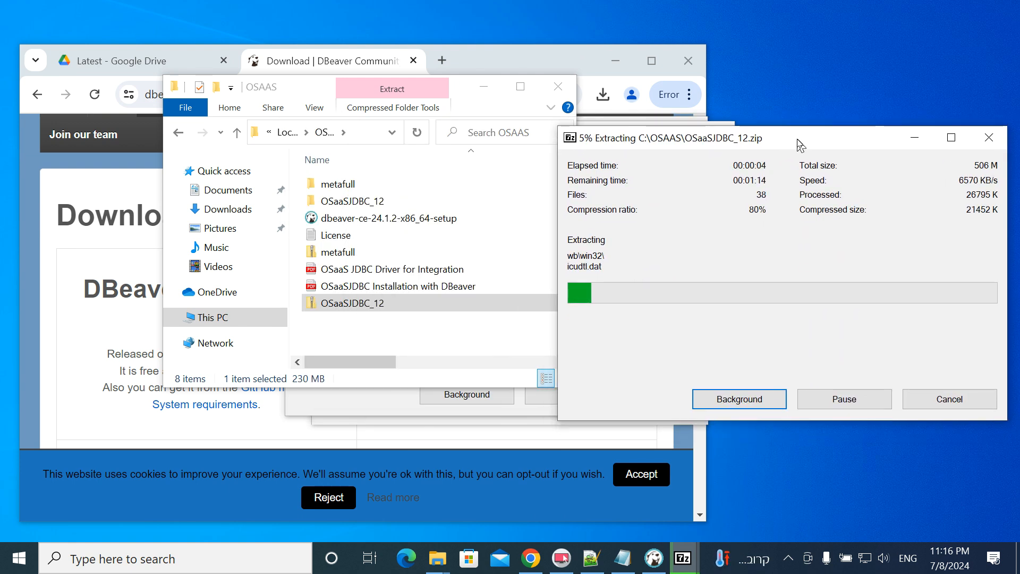
left_click(378, 405)
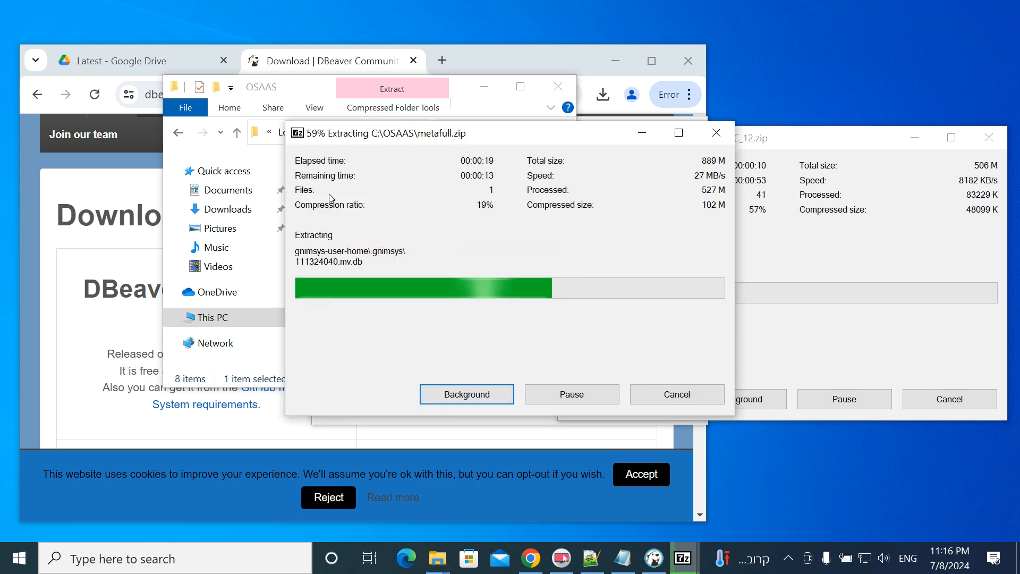
left_click(650, 557)
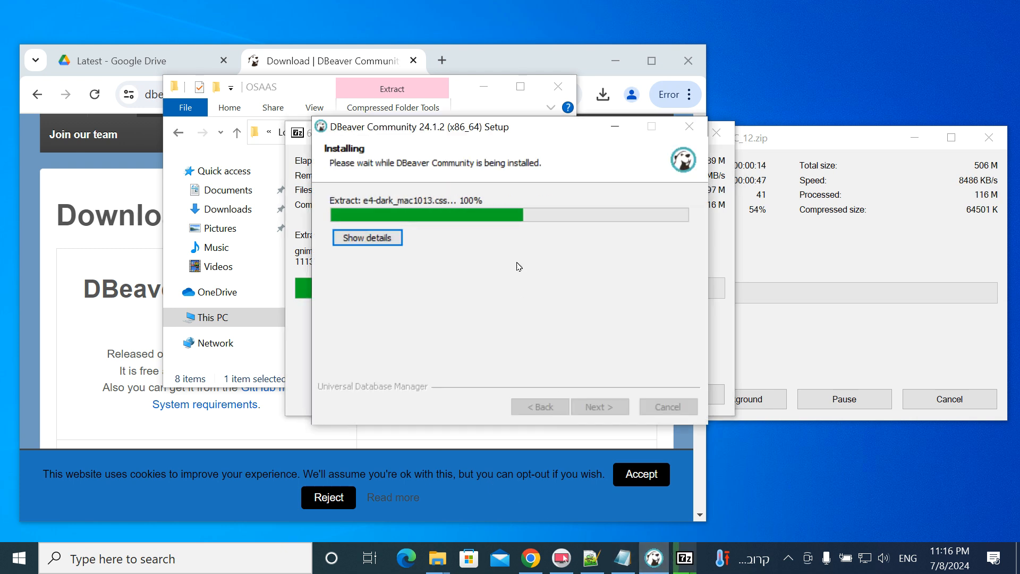
- Move the setup window left as installation finishes and bring the AppData Roaming folder alongside
left_click_drag(570, 135, 344, 141)
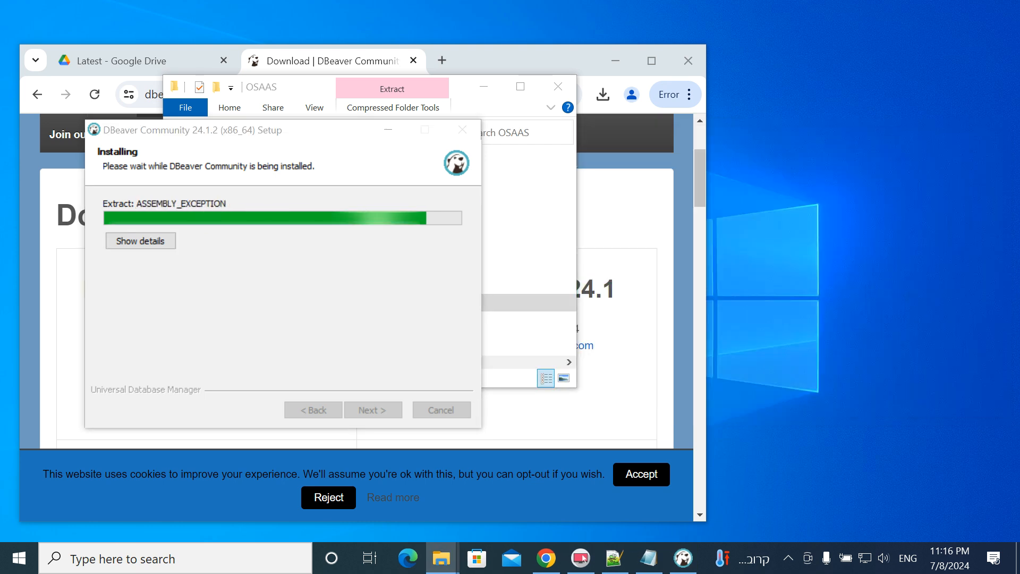
left_click_drag(1019, 204, 810, 201)
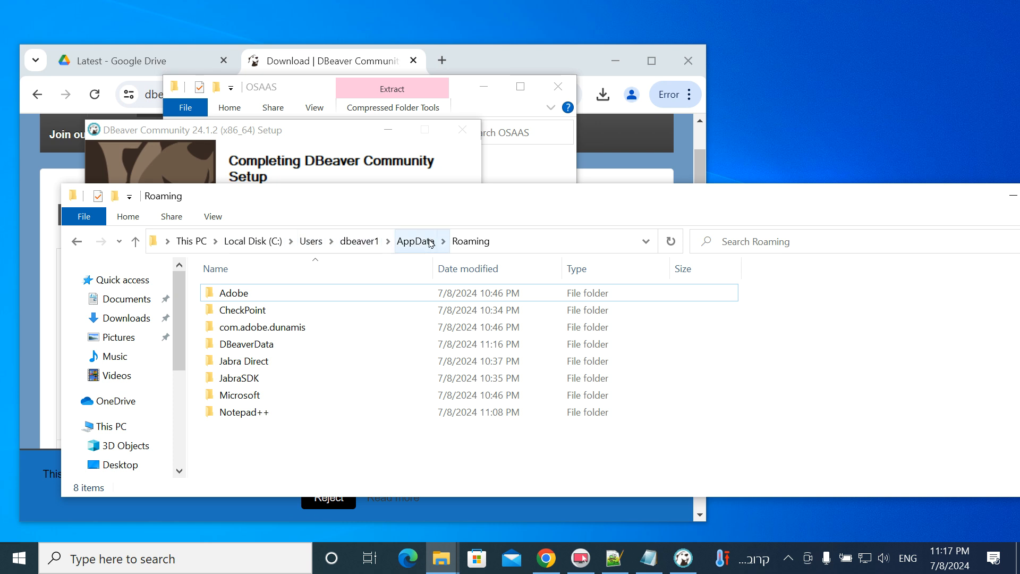
- Open the DBeaverData folder, then finish the DBeaver setup with Create Desktop Shortcut ticked
double_click(247, 344)
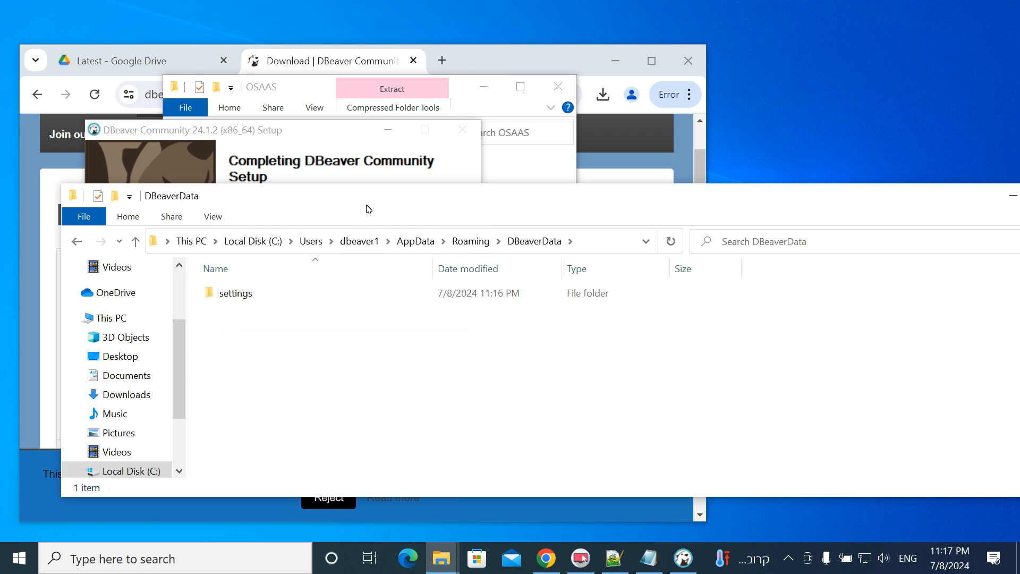
left_click_drag(368, 196, 1019, 135)
left_click(235, 266)
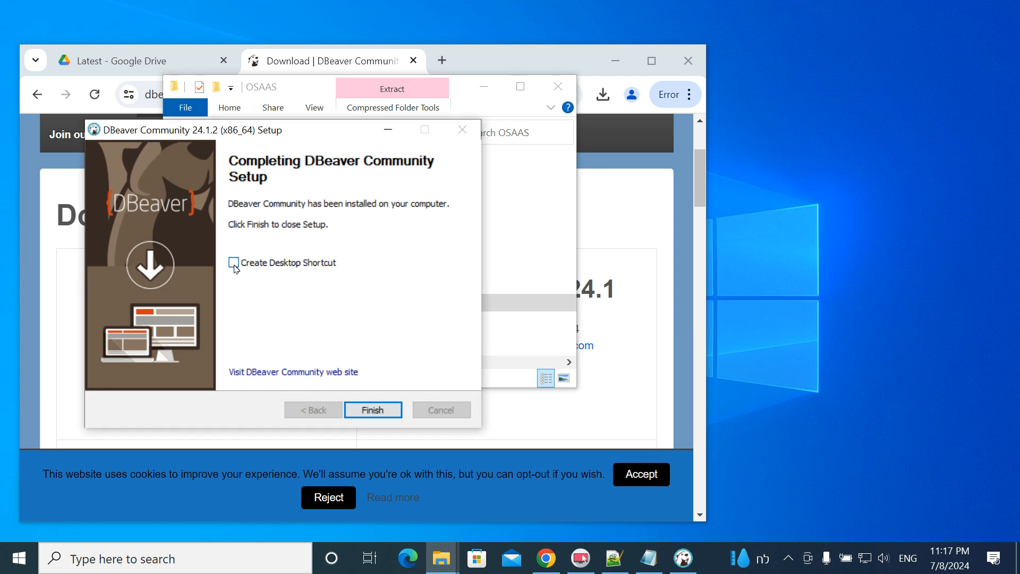
left_click(372, 409)
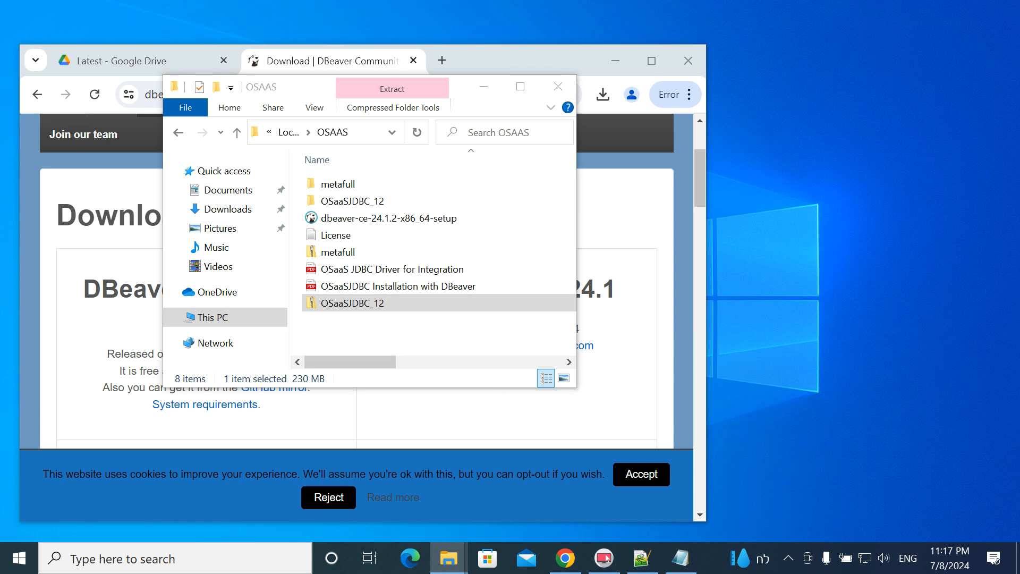
- Launch DBeaver from the Recent list in Windows search
left_click_drag(1017, 159, 839, 115)
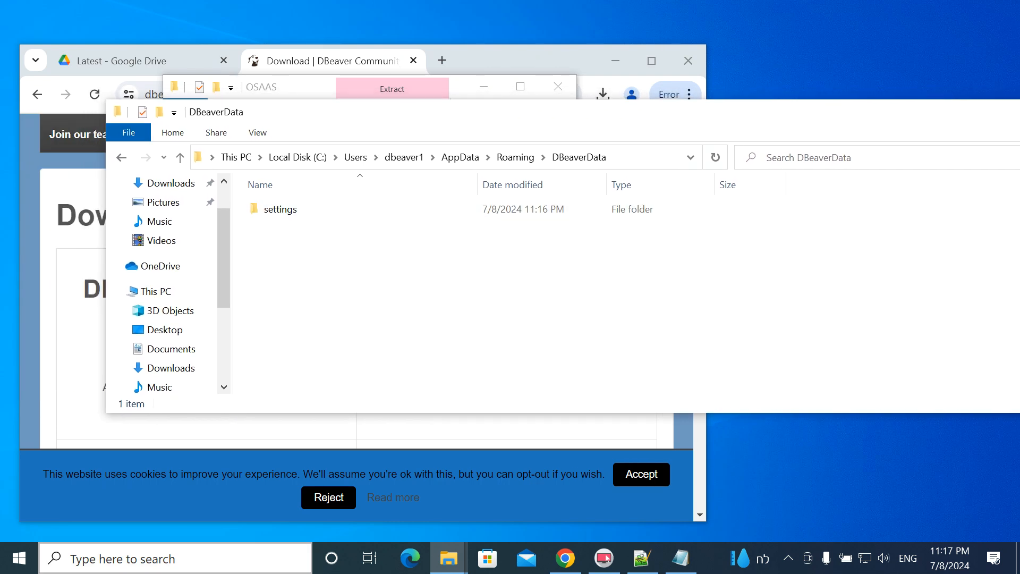
key("super+s")
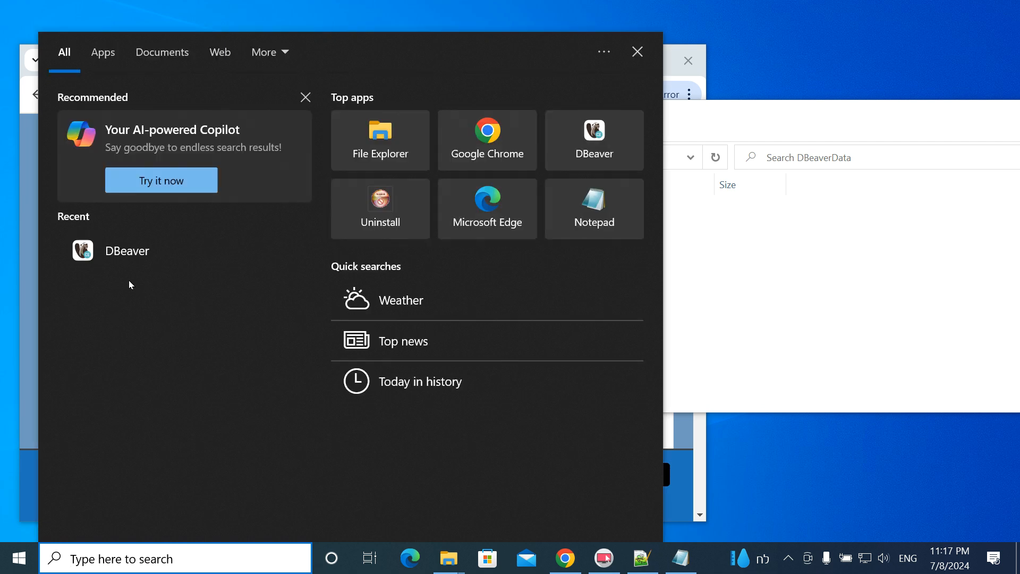
left_click(134, 258)
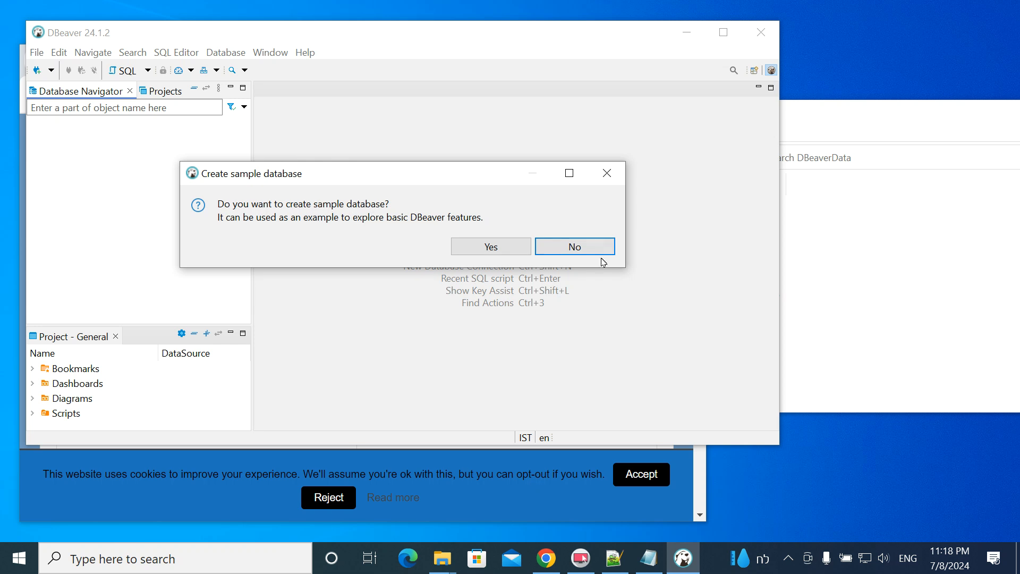
- Decline the sample database and new connection, and opt out of sharing usage data
left_click(576, 249)
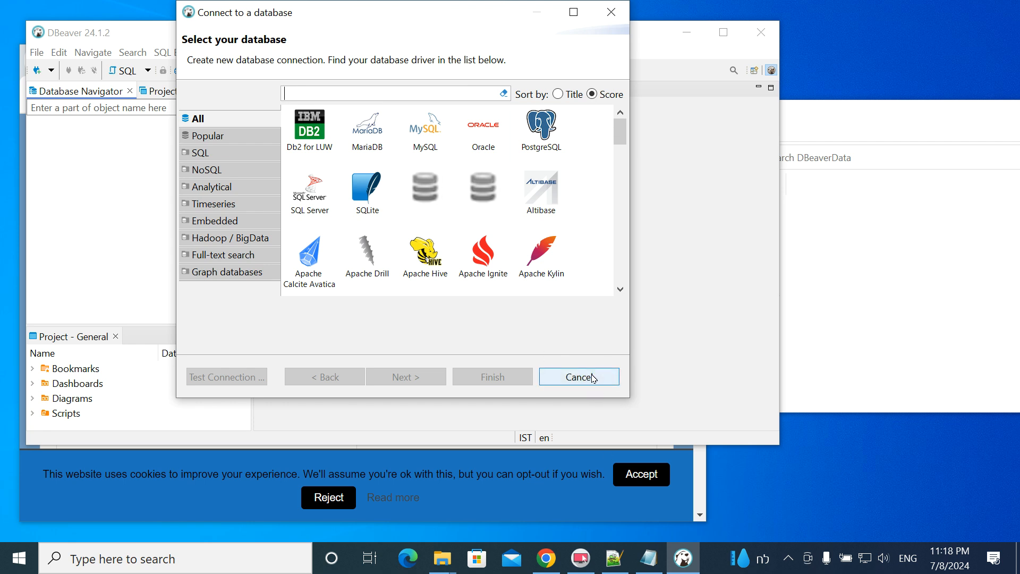
left_click(587, 377)
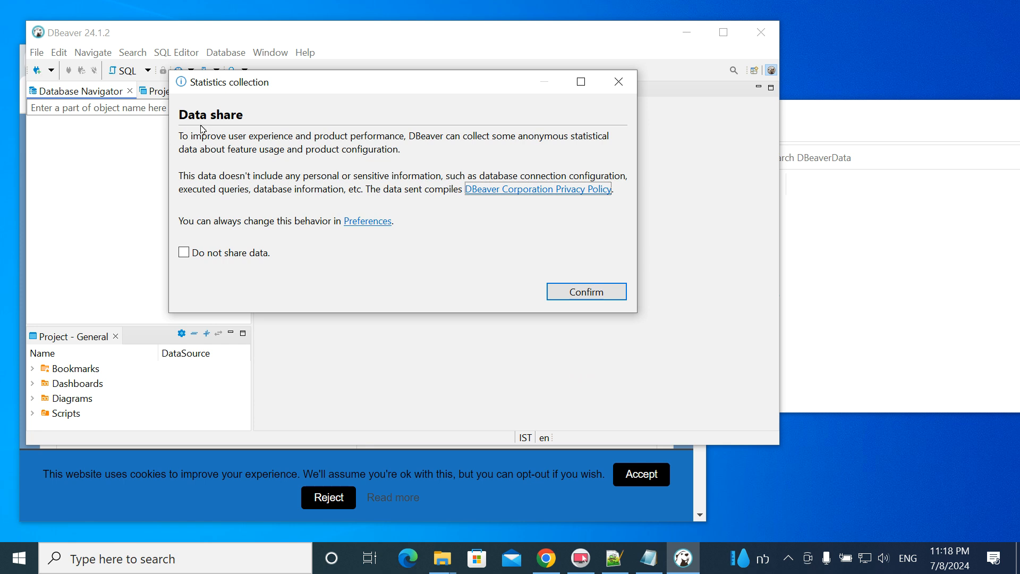
left_click(188, 256)
left_click(599, 296)
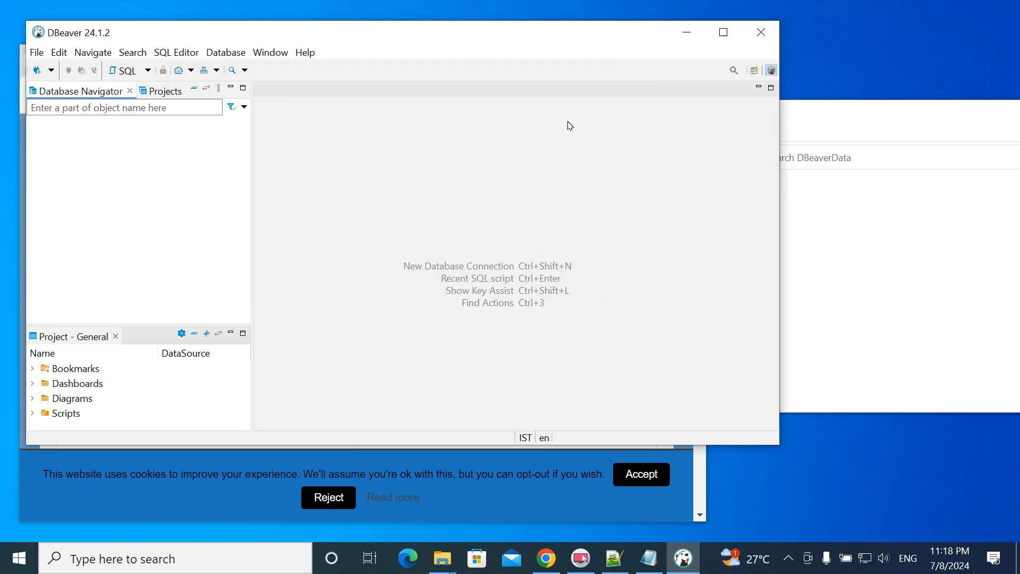
- Close DBeaver and confirm quitting
left_click_drag(638, 33, 675, 47)
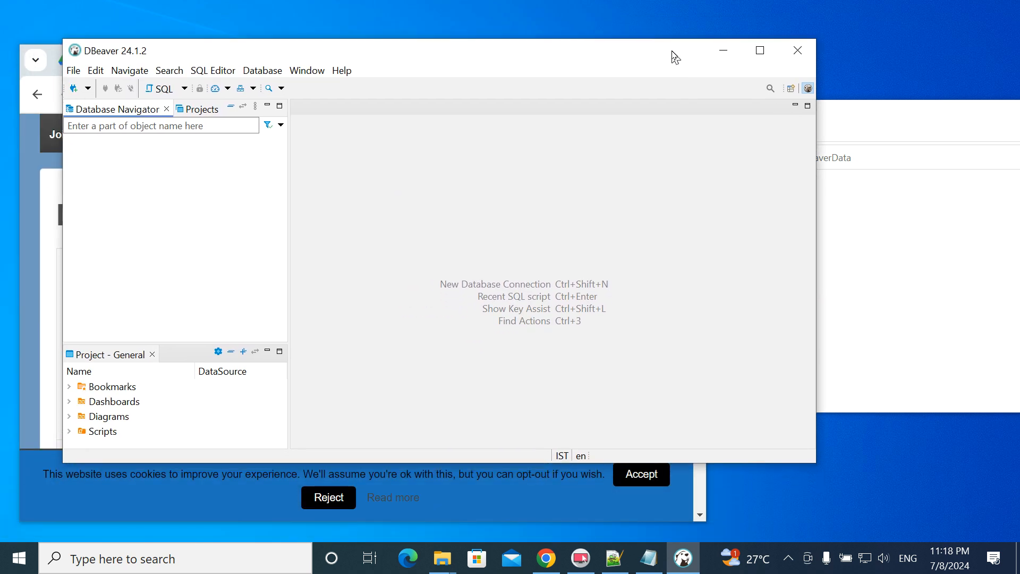
left_click(797, 53)
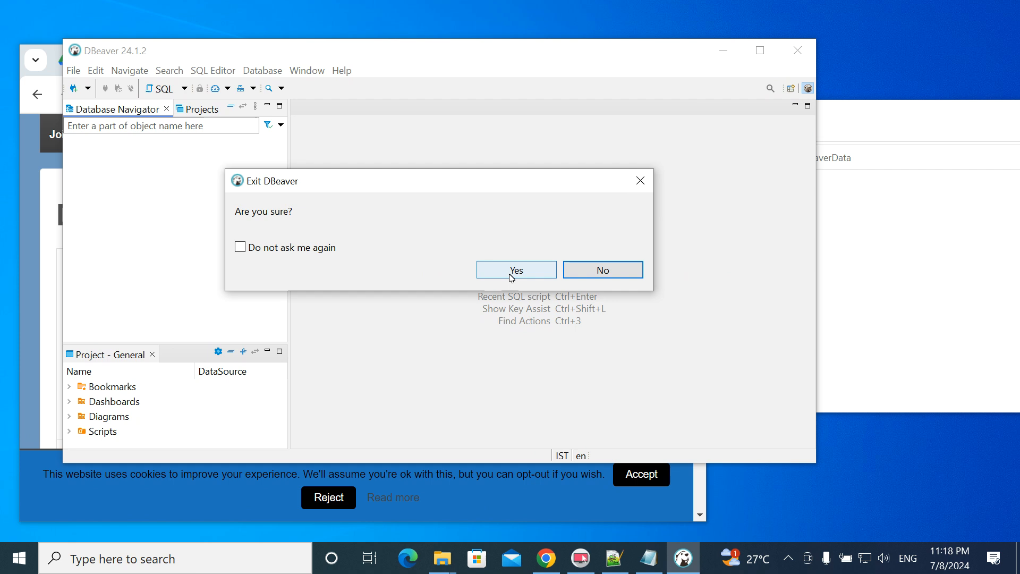
left_click(513, 274)
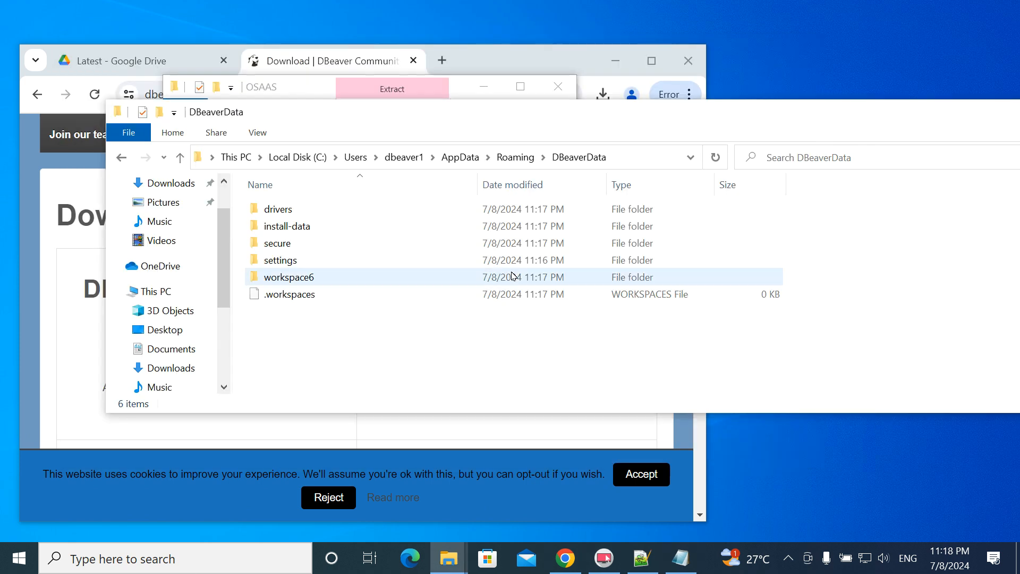
- Navigate from DBeaverData into workspace6 and then its .metadata folder
left_click_drag(689, 121, 651, 103)
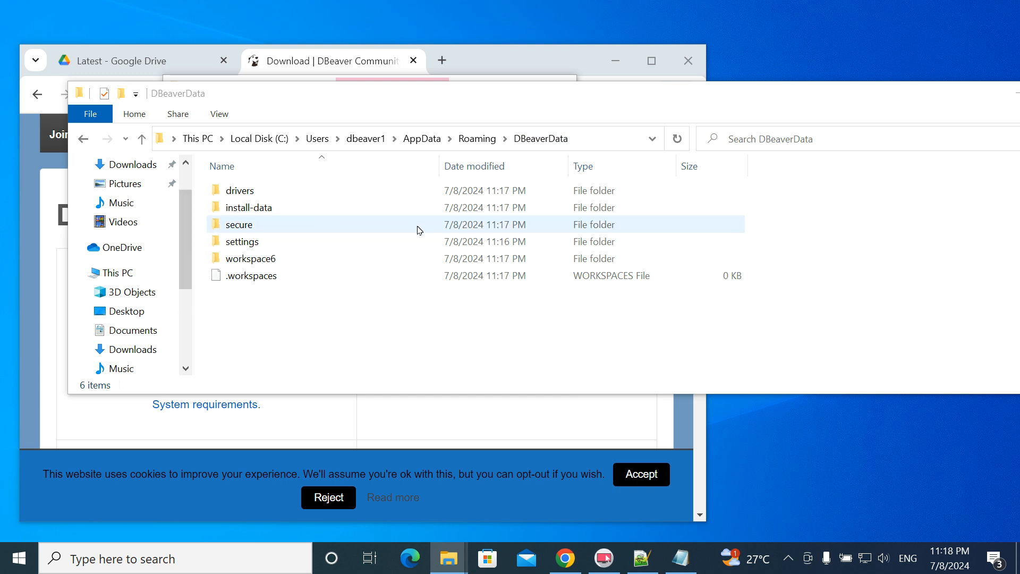
double_click(218, 261)
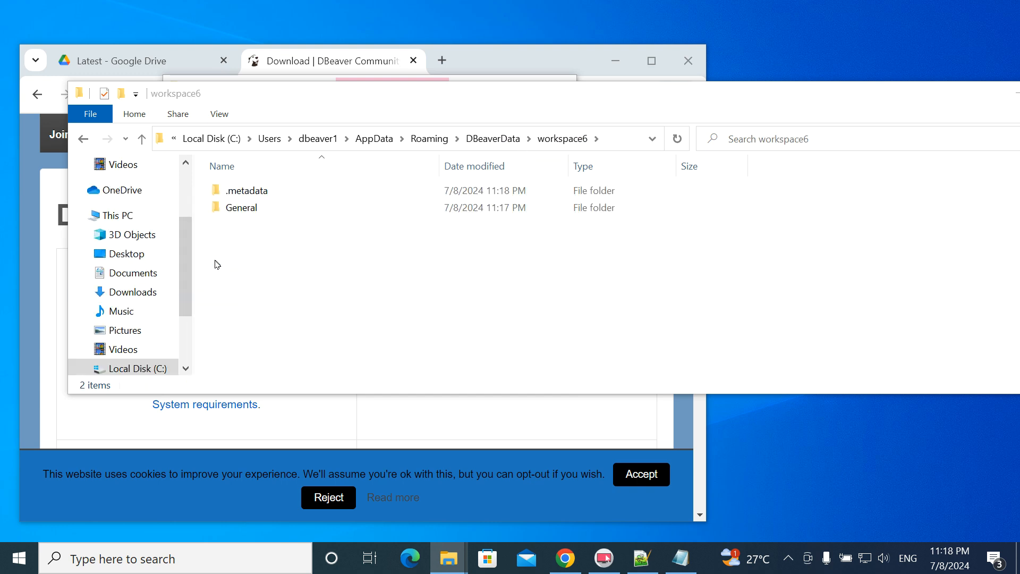
double_click(219, 191)
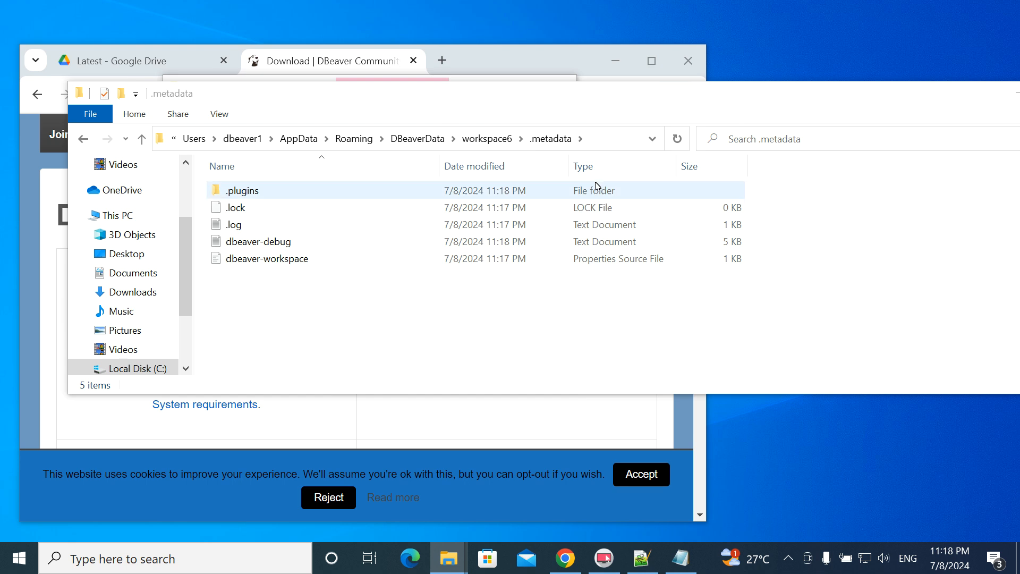
- Create a new folder named .config in .metadata and open it beside the OSAAS window
left_click_drag(621, 98, 608, 106)
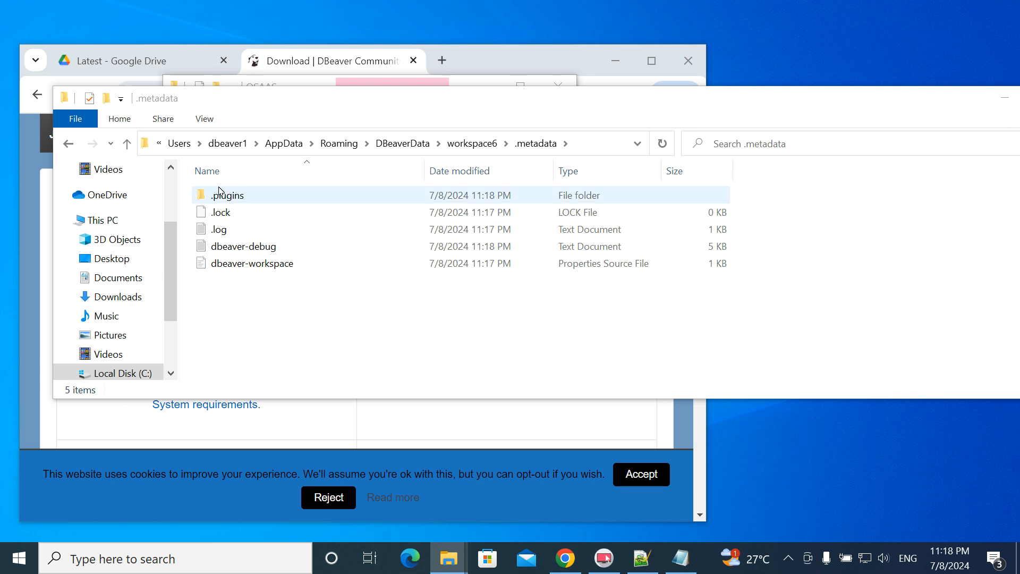
right_click(296, 327)
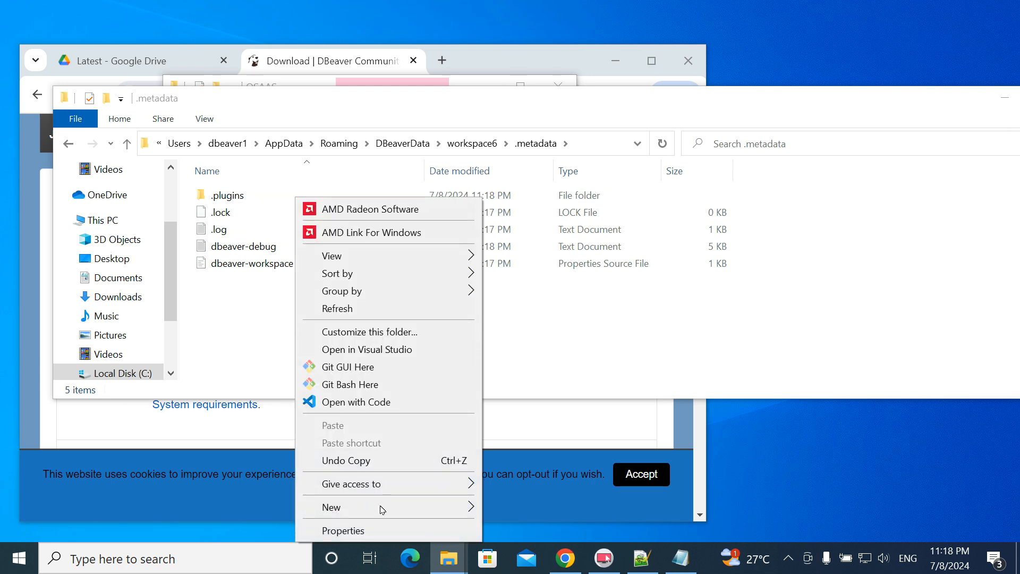
mouse_move(376, 510)
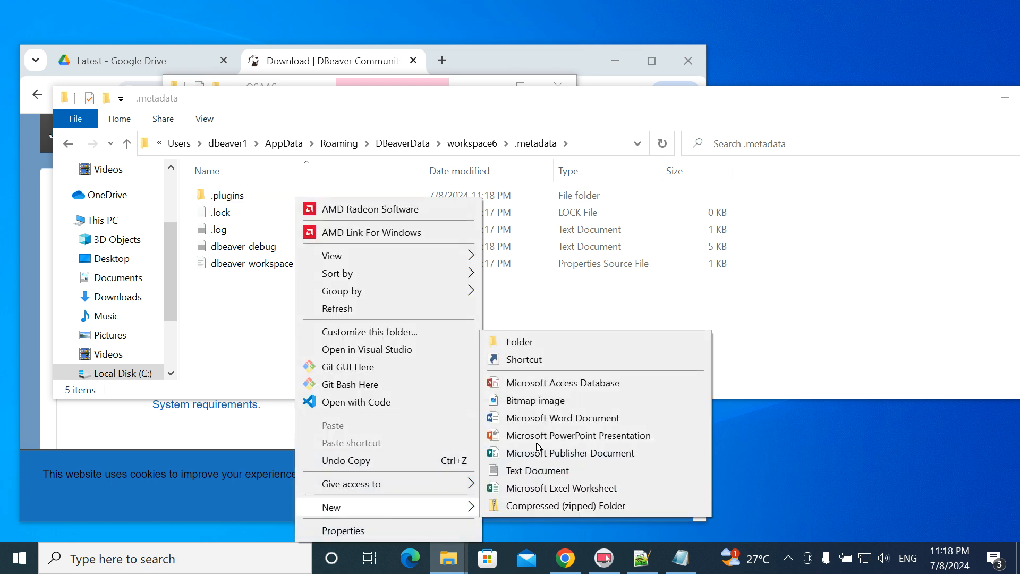
left_click(520, 342)
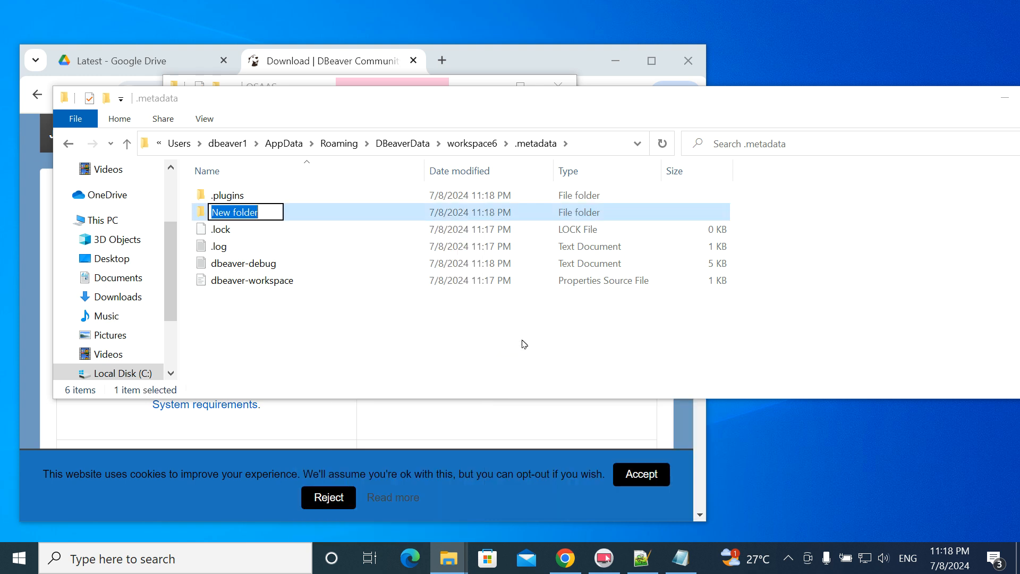
type(".con")
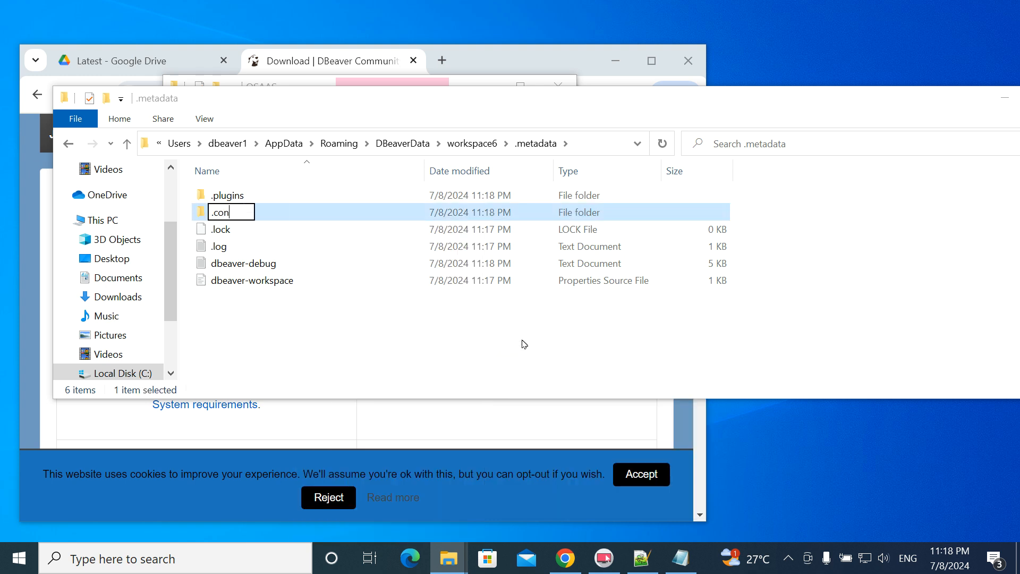
type("fig")
key("Return")
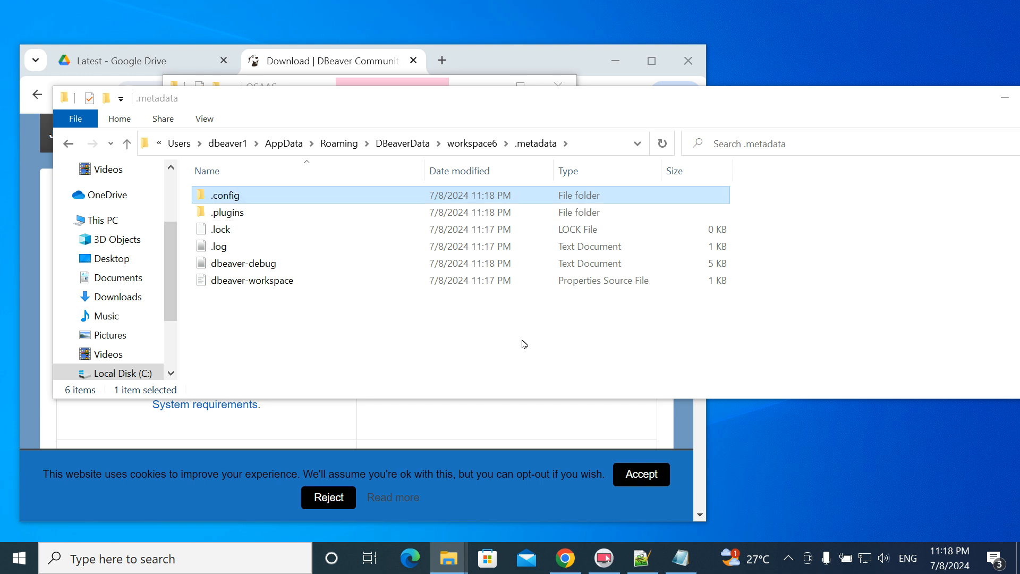
double_click(202, 198)
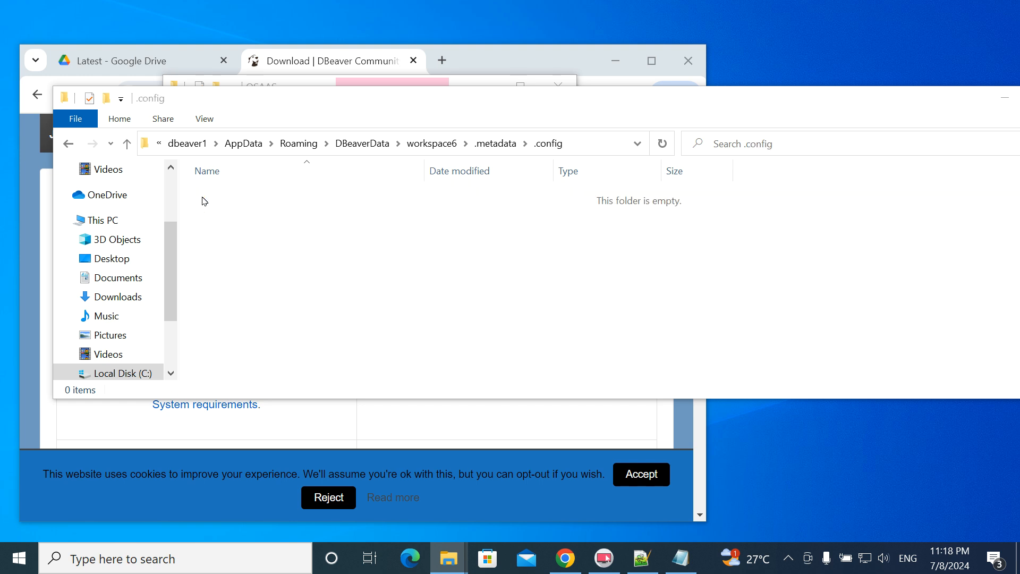
left_click_drag(330, 95, 752, 131)
- Drag the drivers file from the OSaaSJDBC_12 folder into the .config folder window
left_click_drag(309, 86, 189, 64)
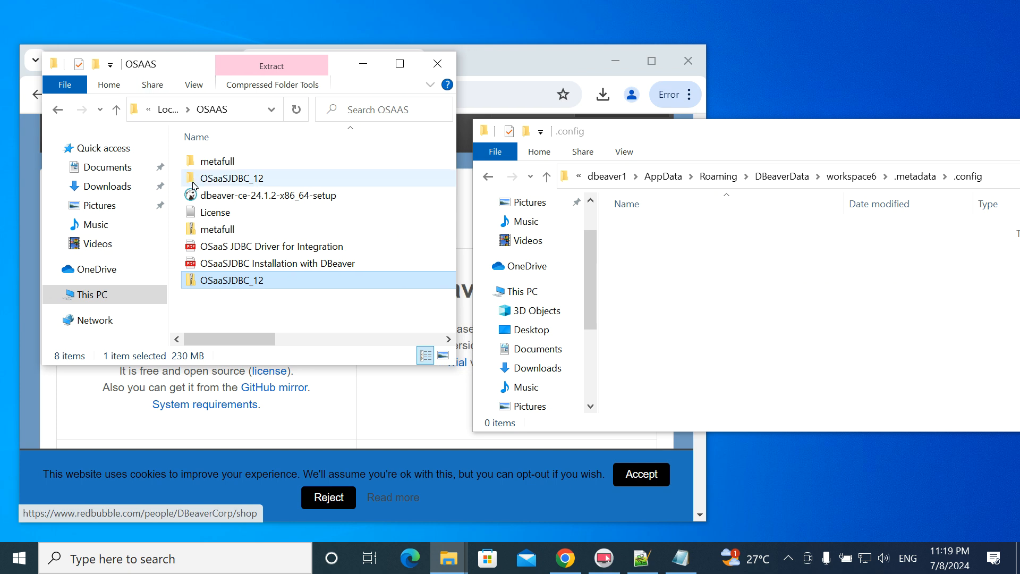
left_click(708, 264)
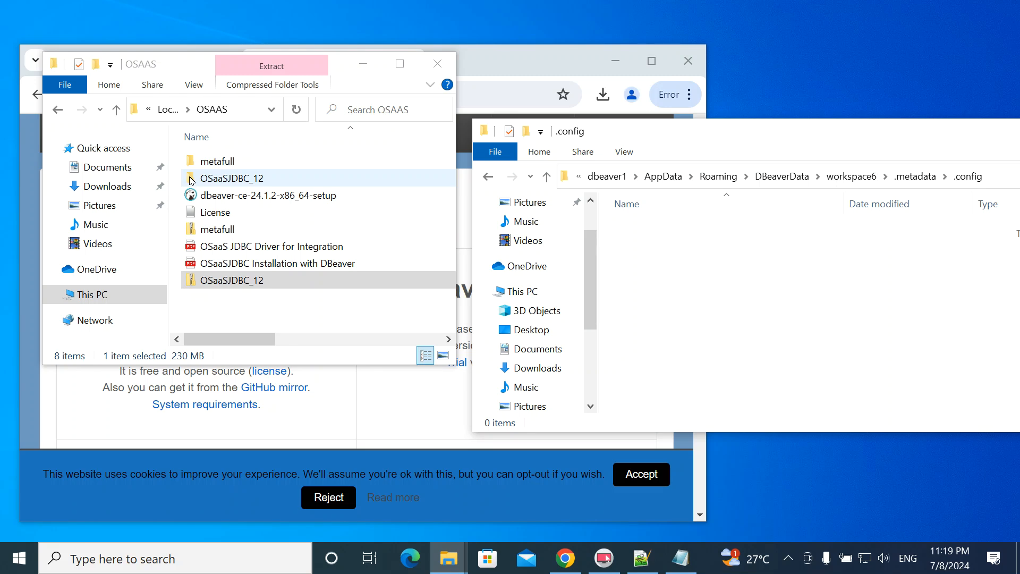
double_click(229, 181)
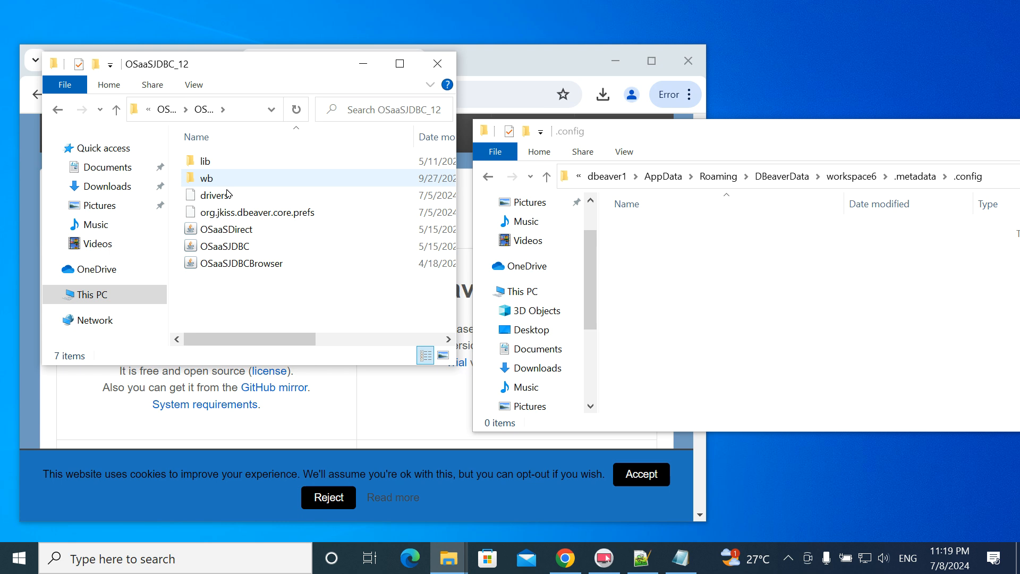
left_click(213, 201)
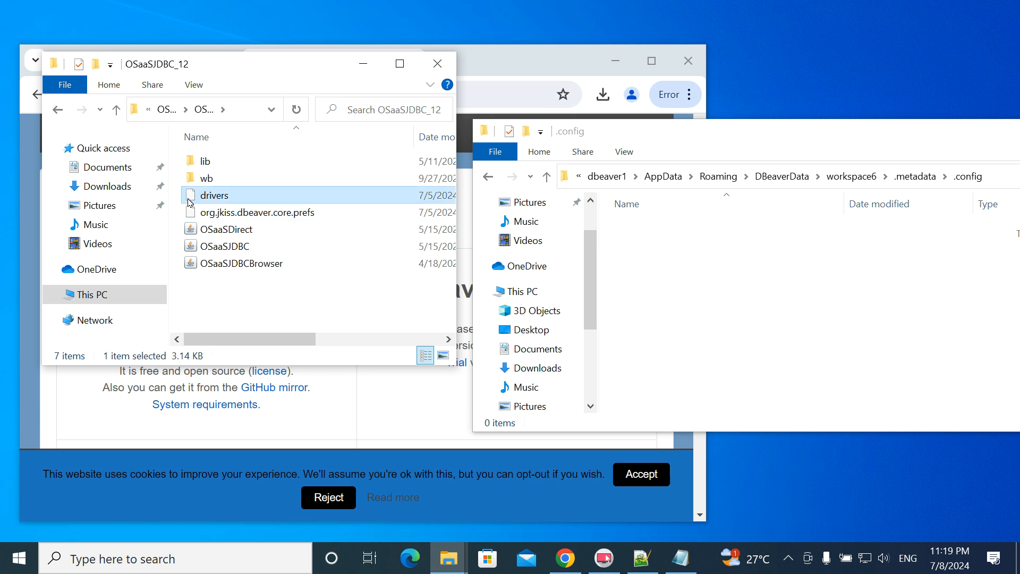
left_click_drag(218, 202, 706, 298)
left_click_drag(787, 139, 698, 127)
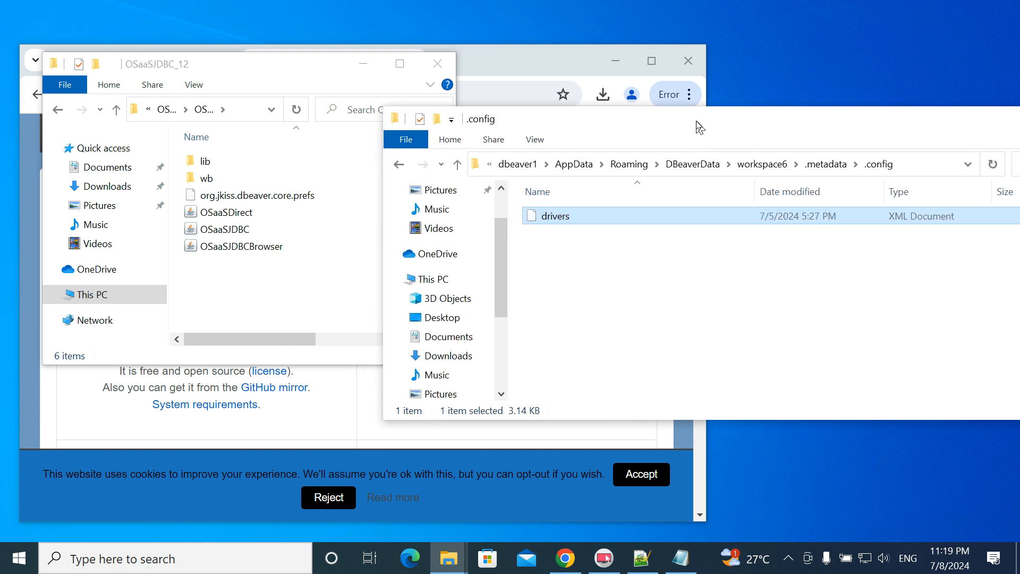
- Open drivers.xml in Notepad++ beside the OSaaSJDBC_12 folder window, widened to show types and sizes
right_click(533, 219)
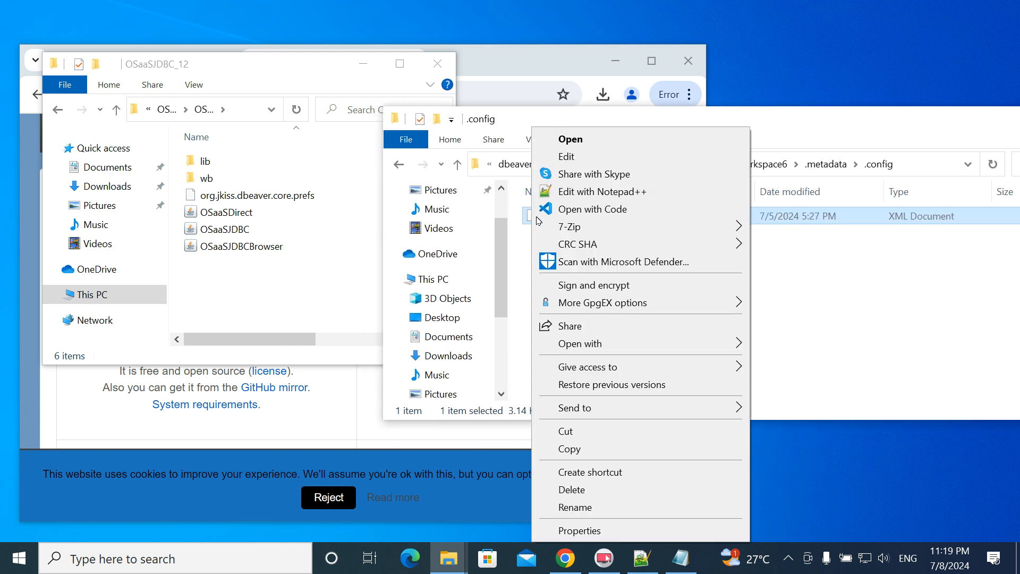
left_click(564, 191)
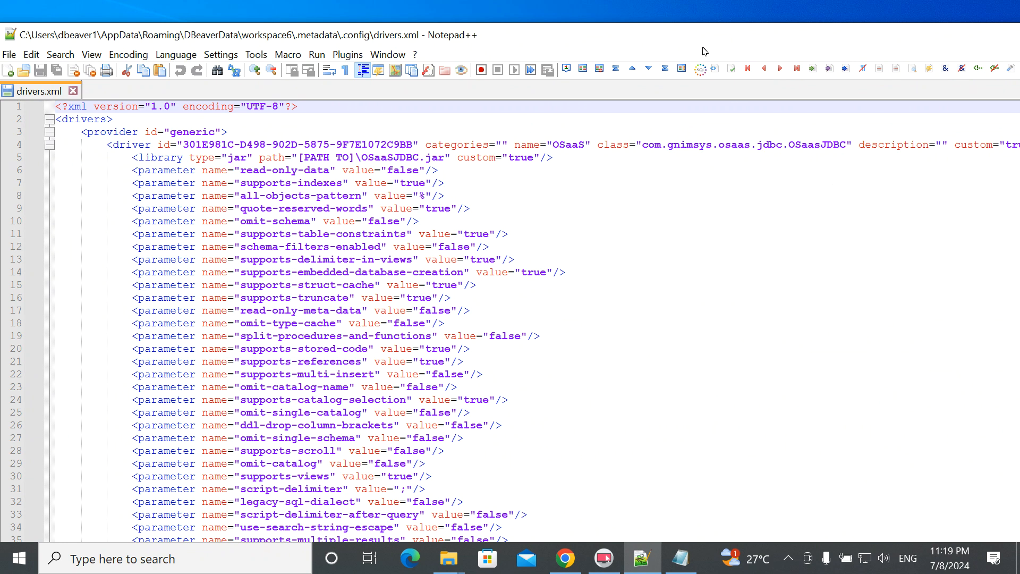
left_click_drag(693, 40, 834, 224)
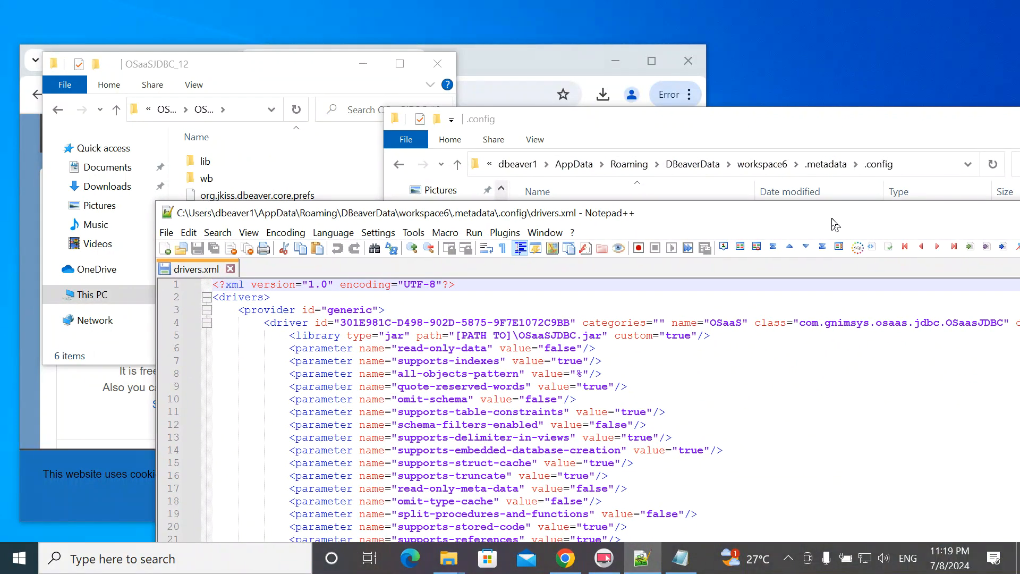
left_click_drag(297, 66, 285, 28)
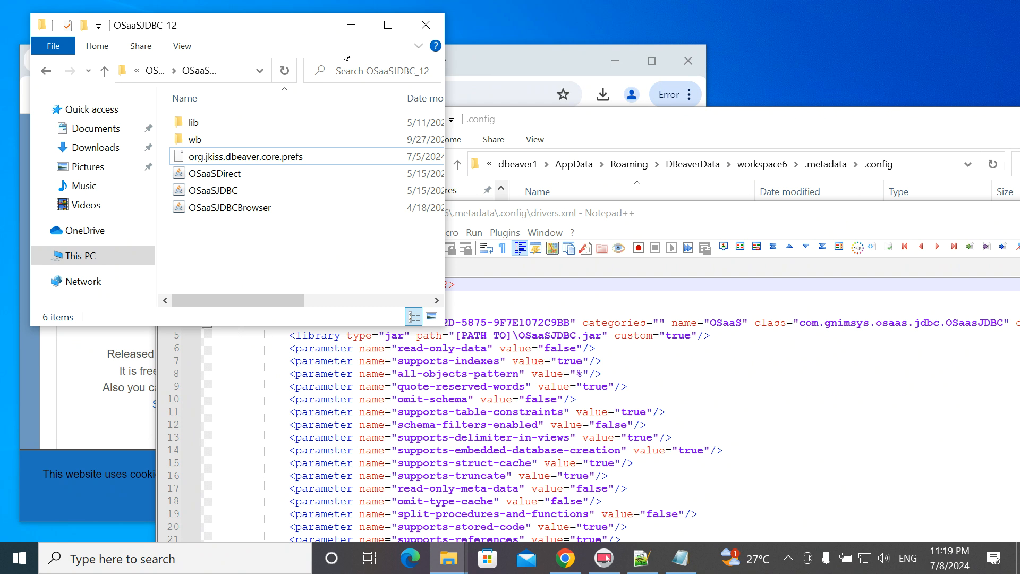
left_click_drag(455, 108, 807, 115)
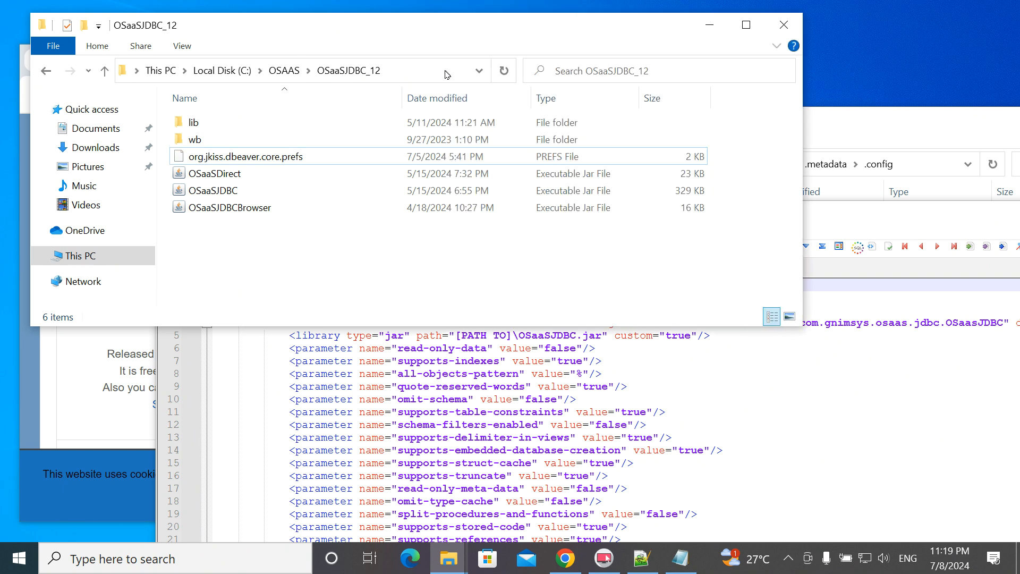
- Copy the C:\OSAAS\OSaaSJDBC_12 folder path and open drivers.xml from the .config folder
left_click(395, 73)
key("ctrl+c")
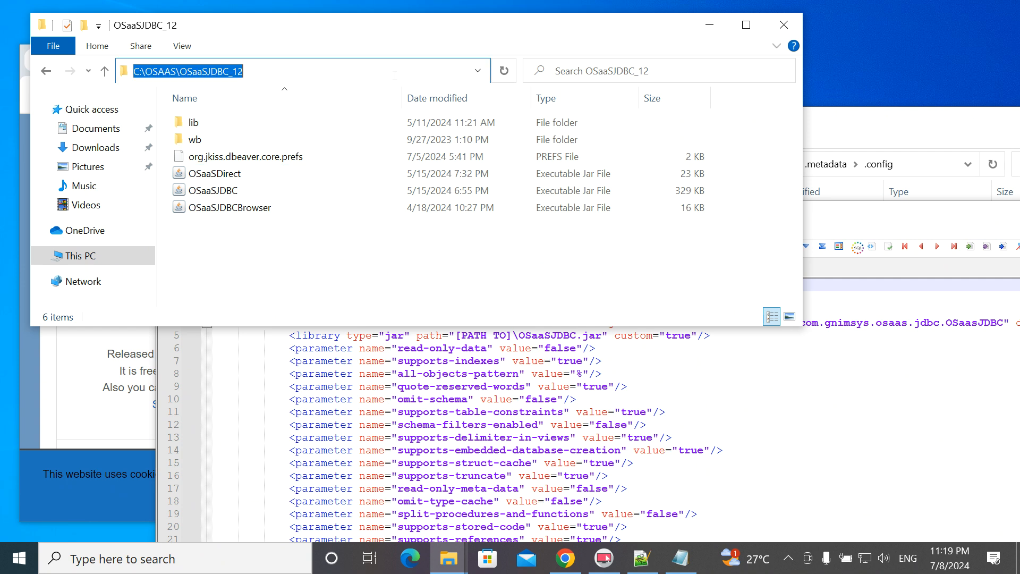
left_click(868, 126)
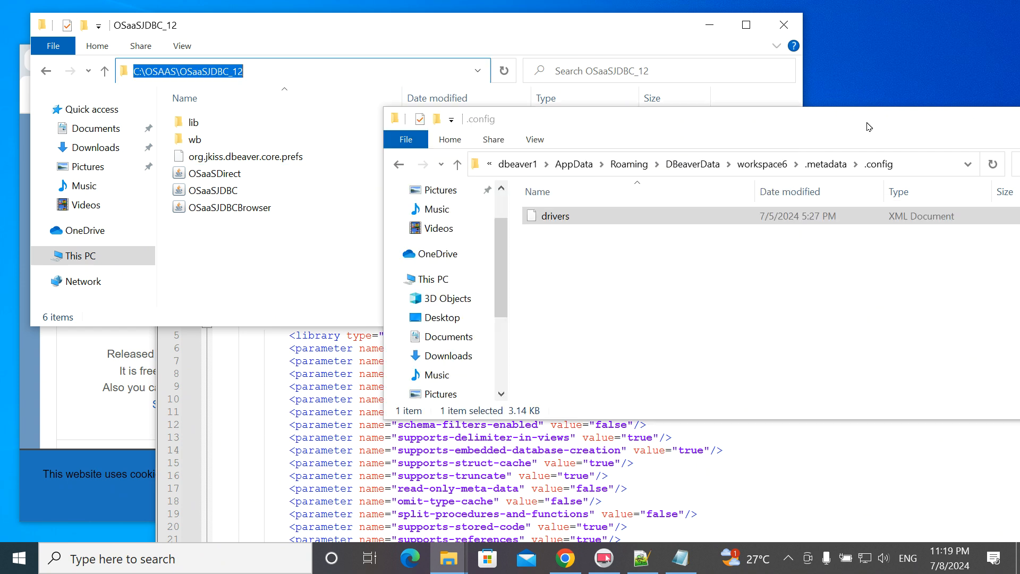
key("Return")
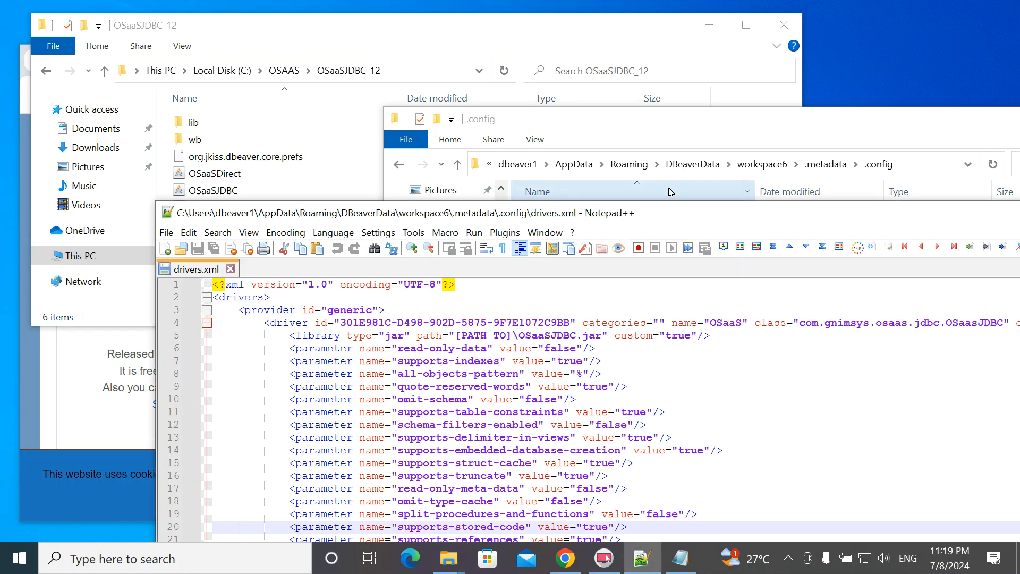
left_click_drag(670, 189, 625, 13)
scroll(584, 300, "down", 5)
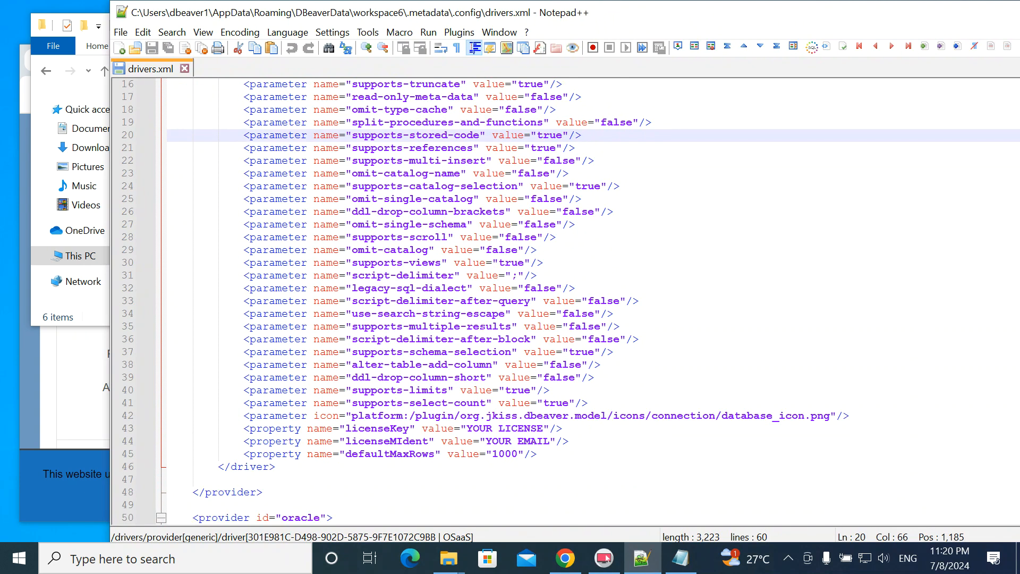
scroll(584, 300, "up", 5)
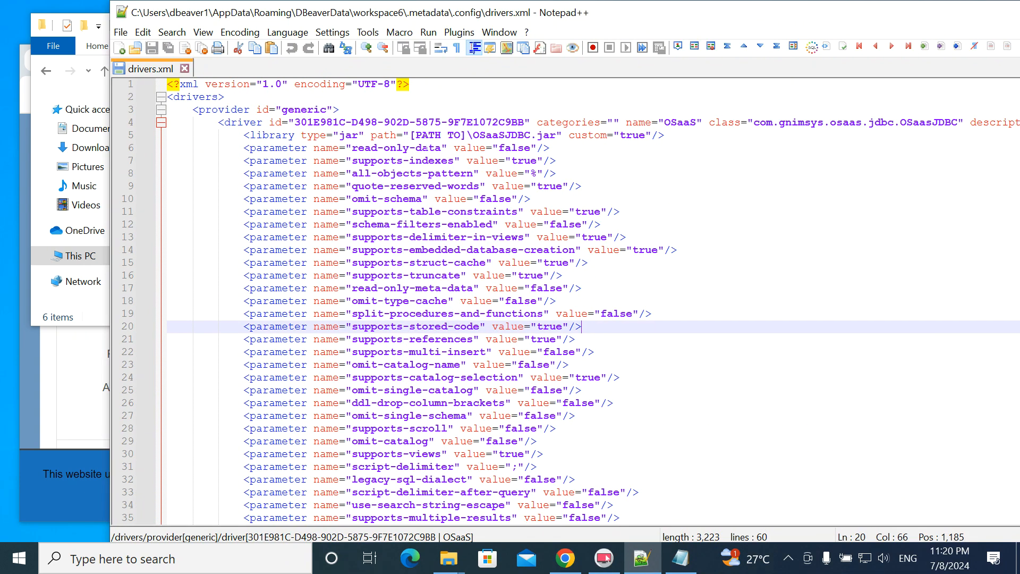
- Replace the [PATH TO] placeholder with C:\OSAAS\OSaaSJDBC_12 on lines 5 and 52
left_click_drag(410, 135, 468, 134)
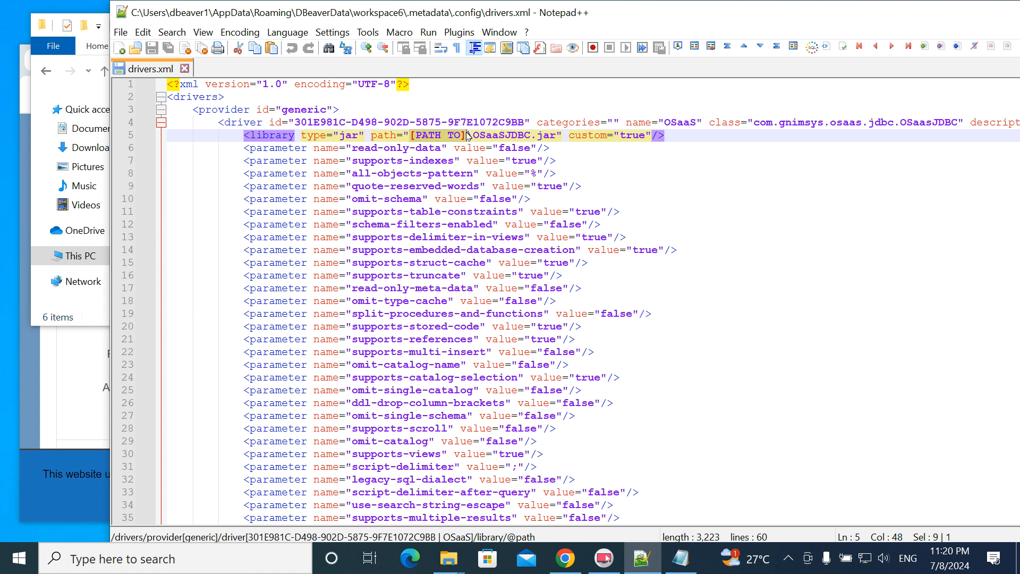
key("ctrl+v")
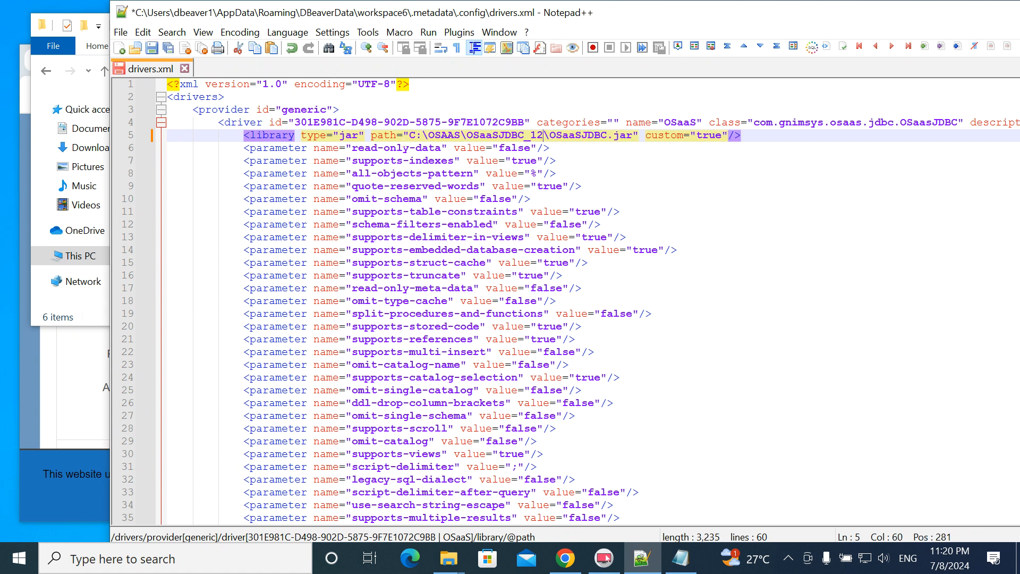
scroll(584, 297, "down", 9)
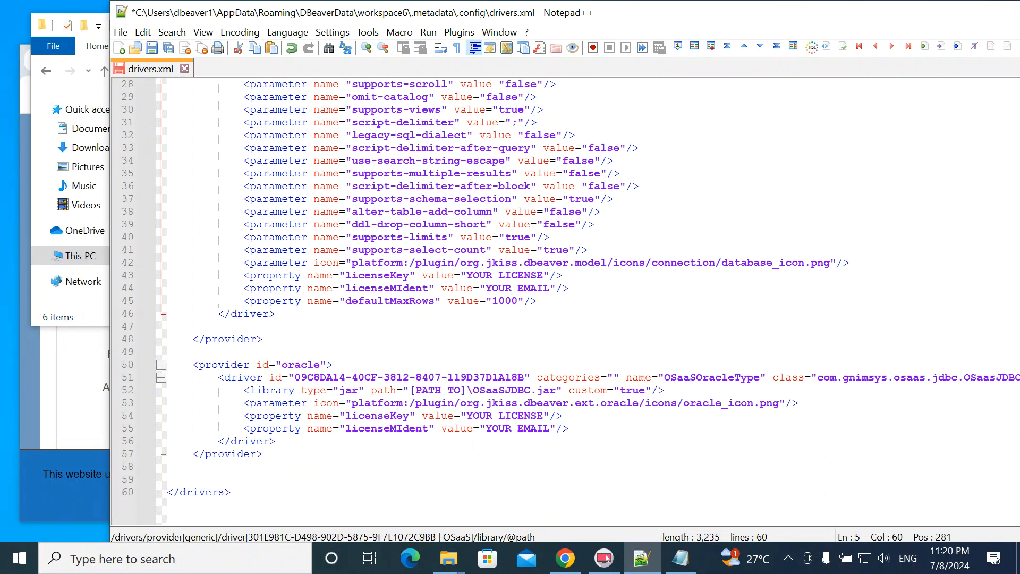
left_click_drag(410, 389, 466, 390)
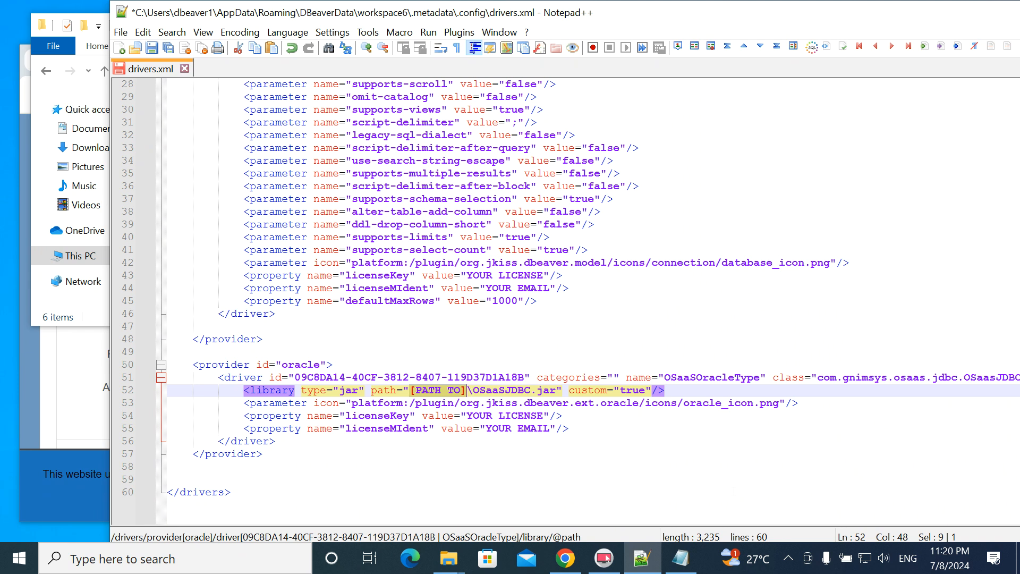
key("ctrl+v")
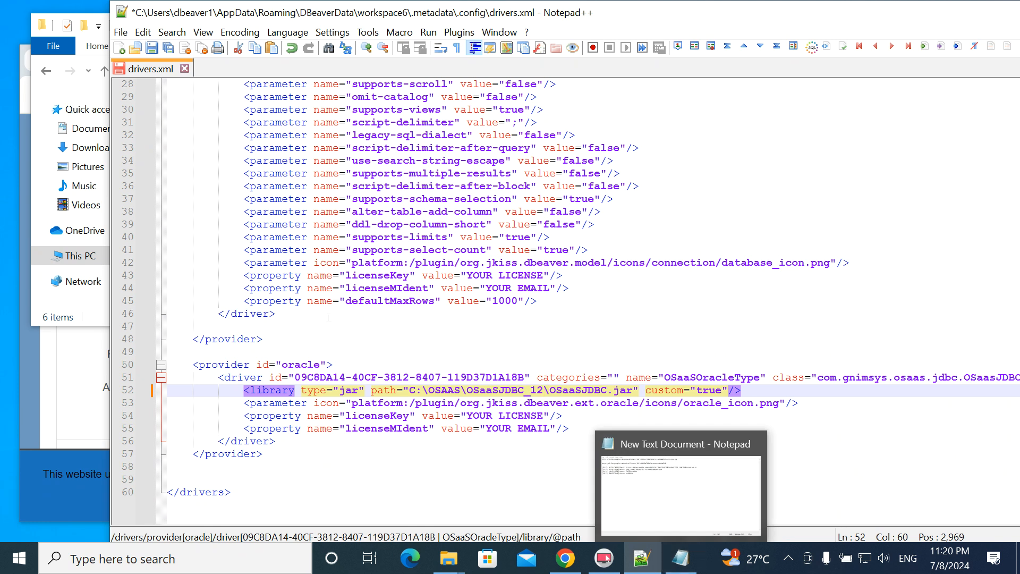
left_click(573, 287)
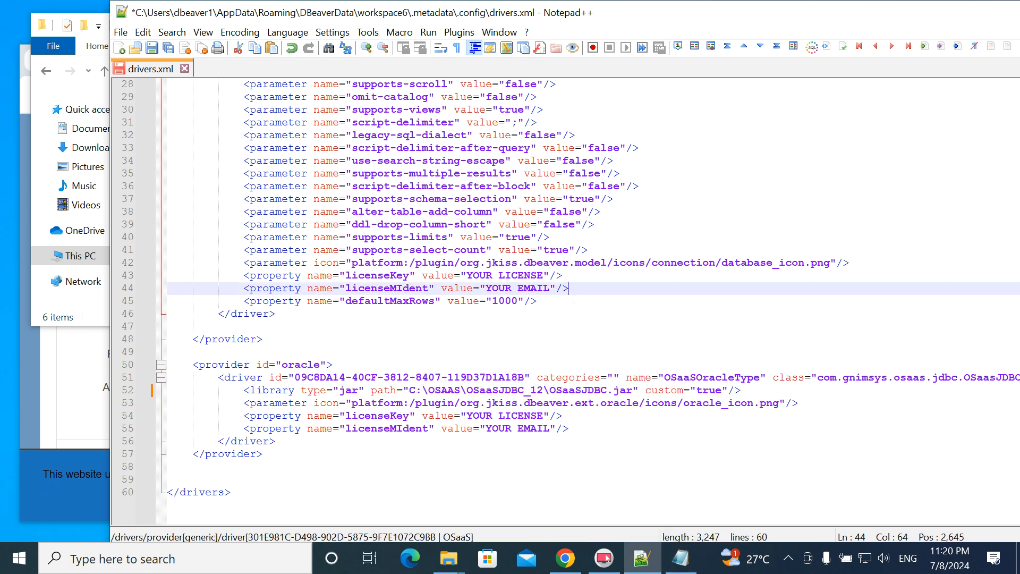
left_click_drag(594, 12, 659, 242)
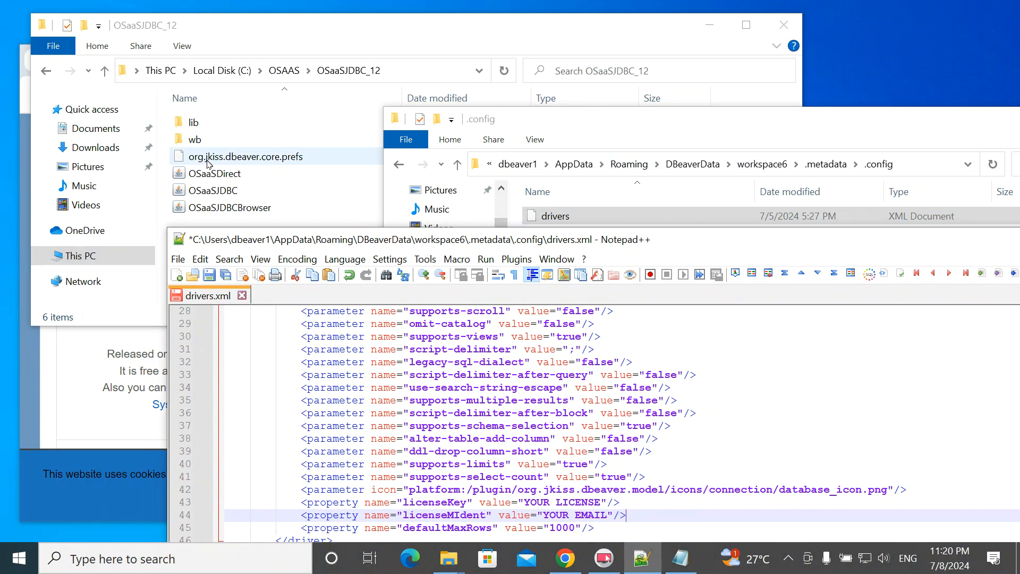
- Open License.txt from the OSAAS folder in Notepad++ and copy the licence key
left_click_drag(609, 126, 684, 168)
left_click(284, 70)
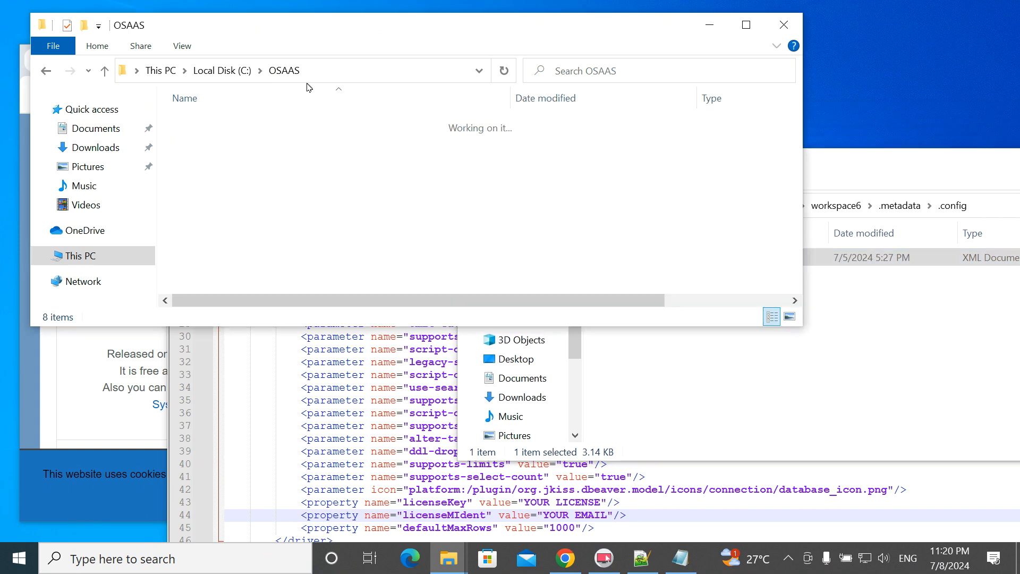
right_click(206, 174)
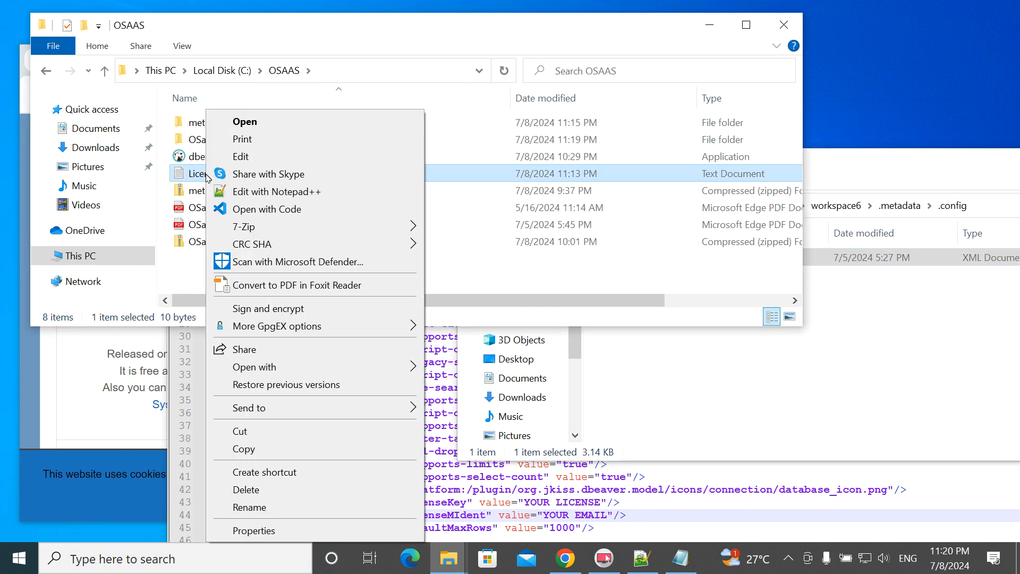
left_click(244, 192)
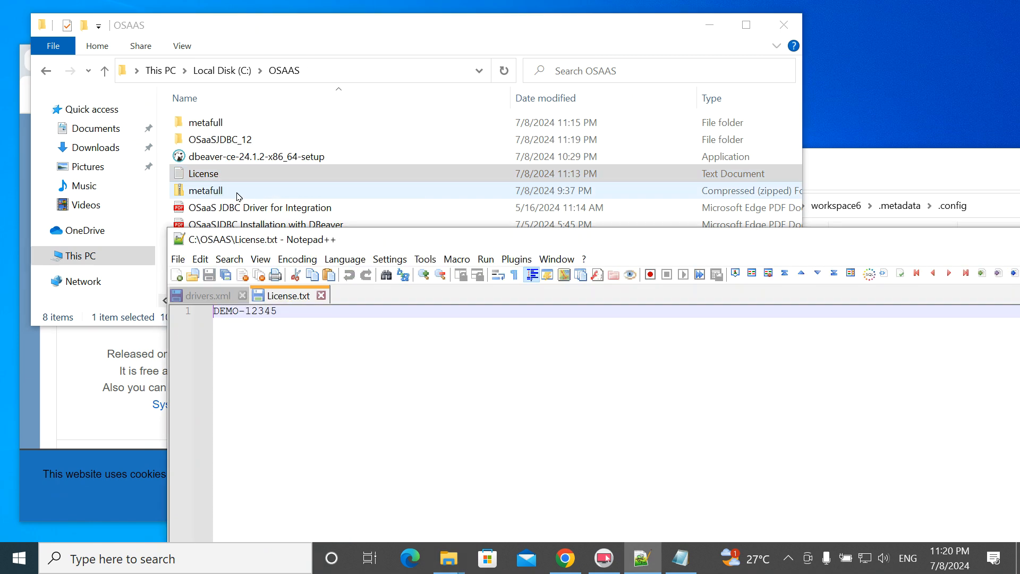
left_click_drag(278, 311, 210, 319)
key("ctrl+c")
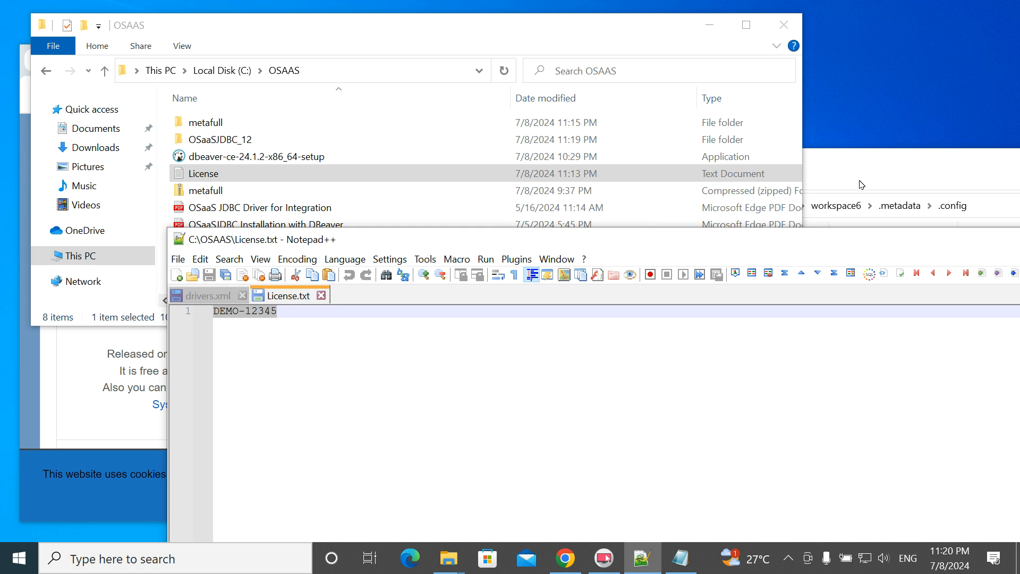
- Paste the licence key over YOUR LICENSE on lines 43 and 54 of drivers.xml
left_click(206, 296)
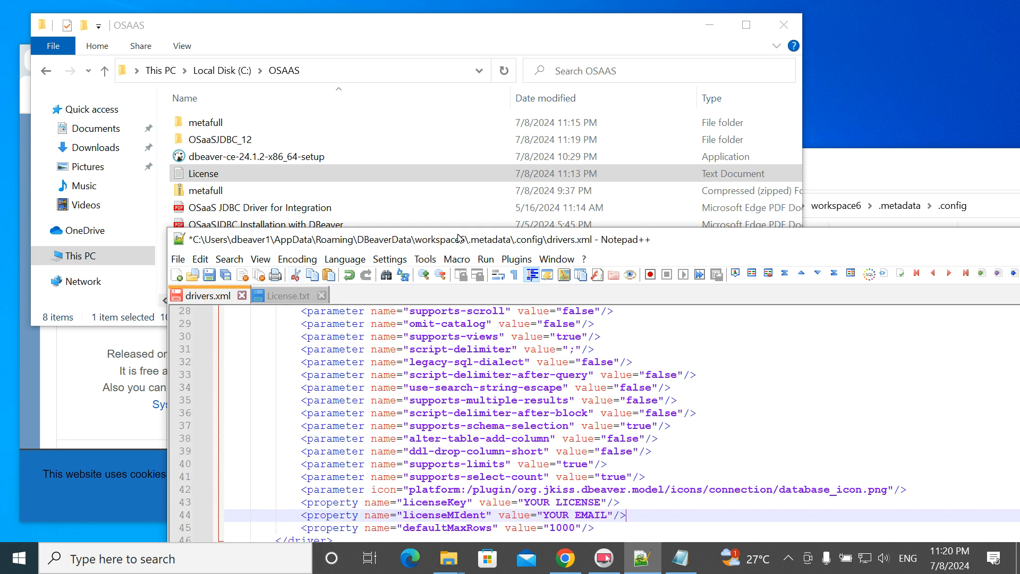
left_click_drag(461, 241, 365, 38)
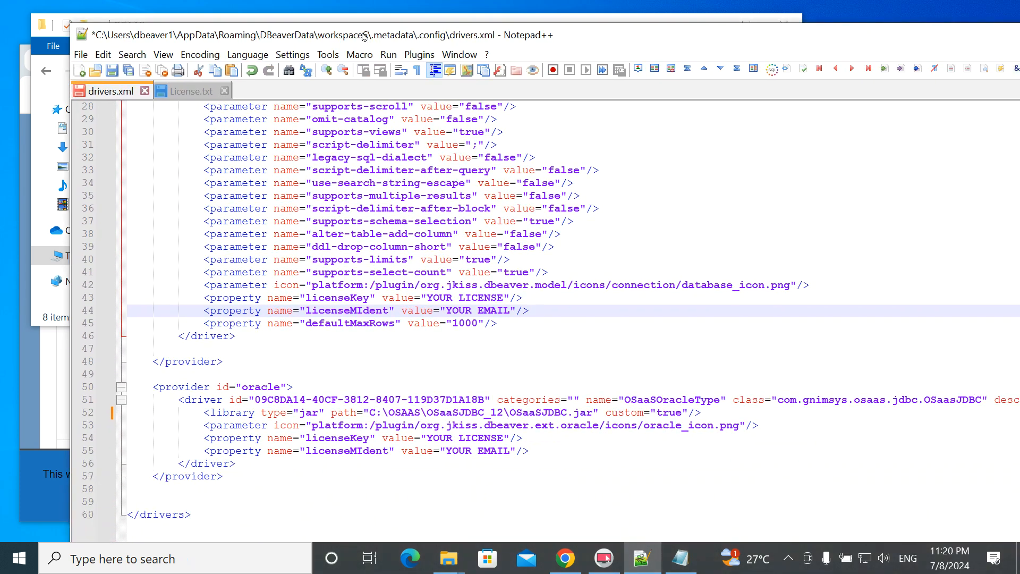
left_click(503, 298)
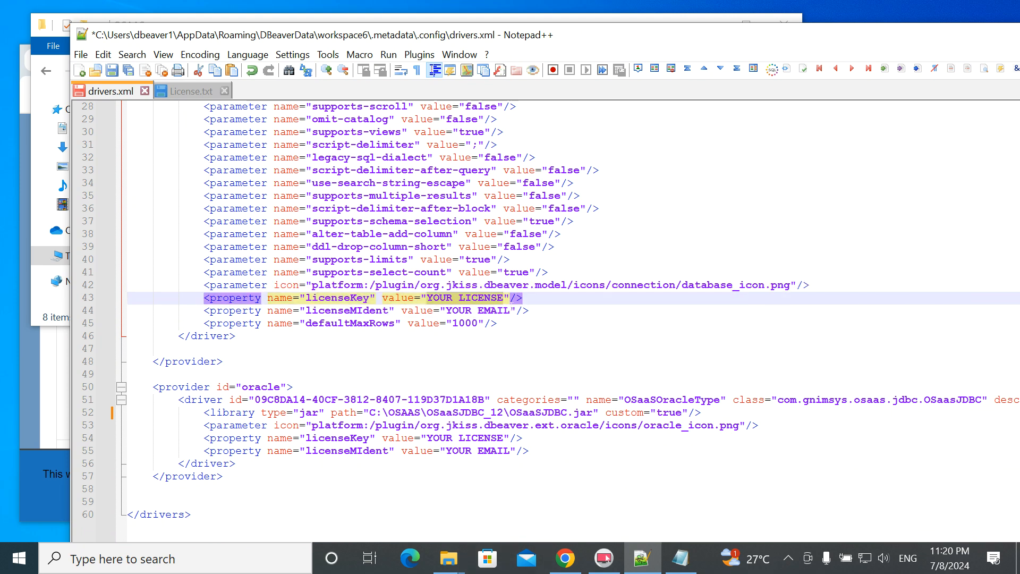
key("ctrl+v")
left_click_drag(427, 438, 502, 437)
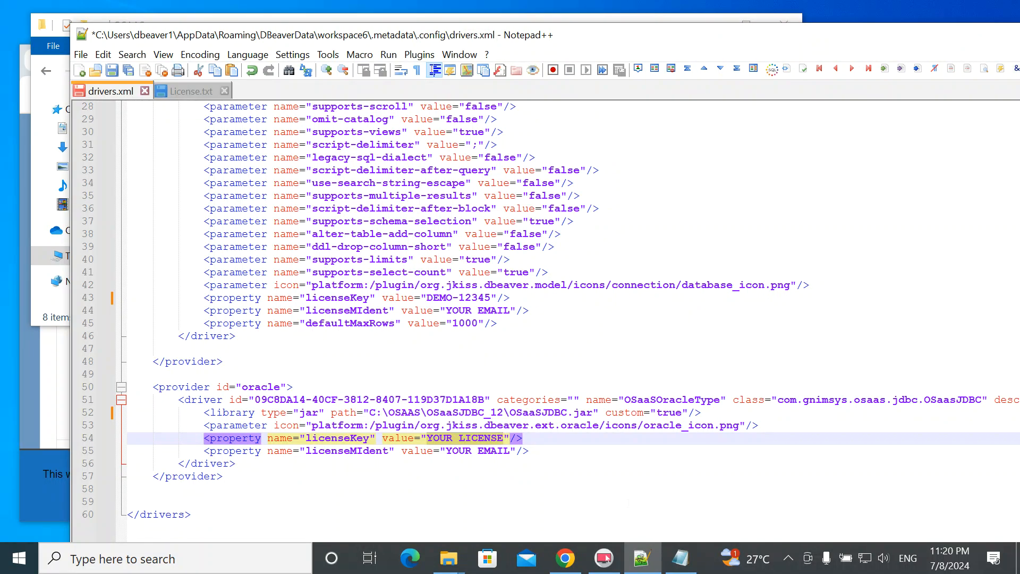
key("ctrl+v")
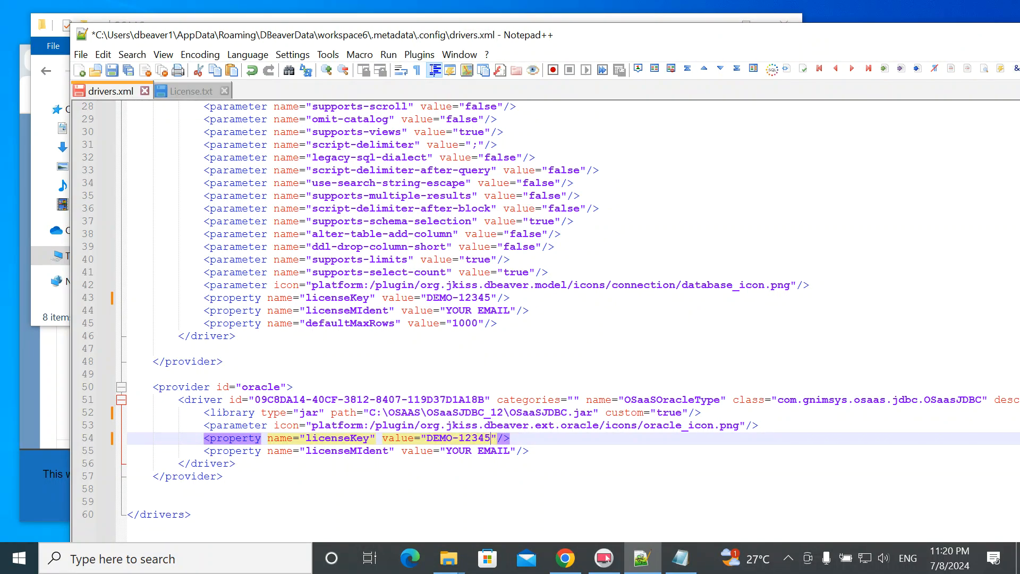
left_click_drag(446, 310, 510, 311)
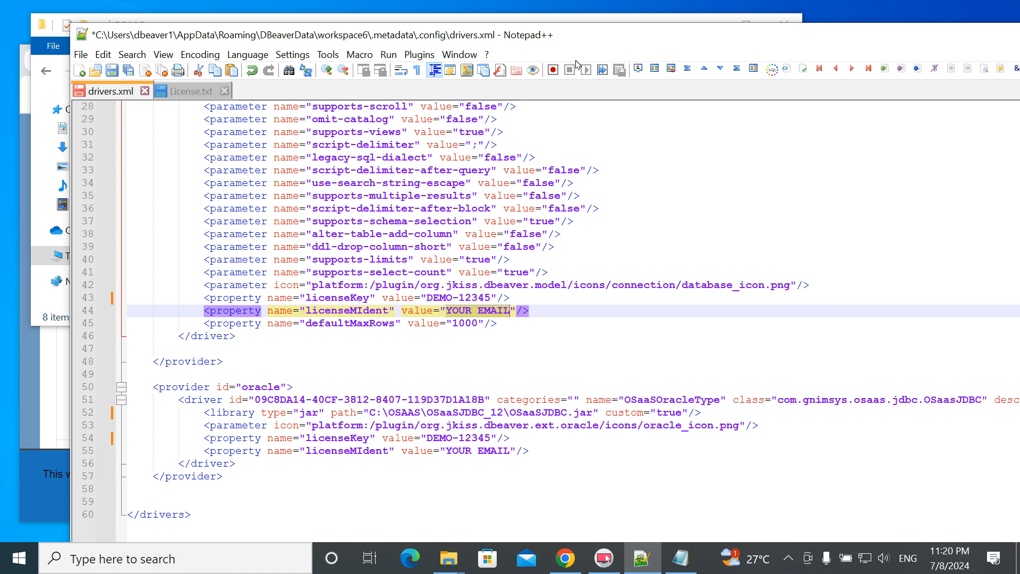
left_click_drag(592, 36, 542, 24)
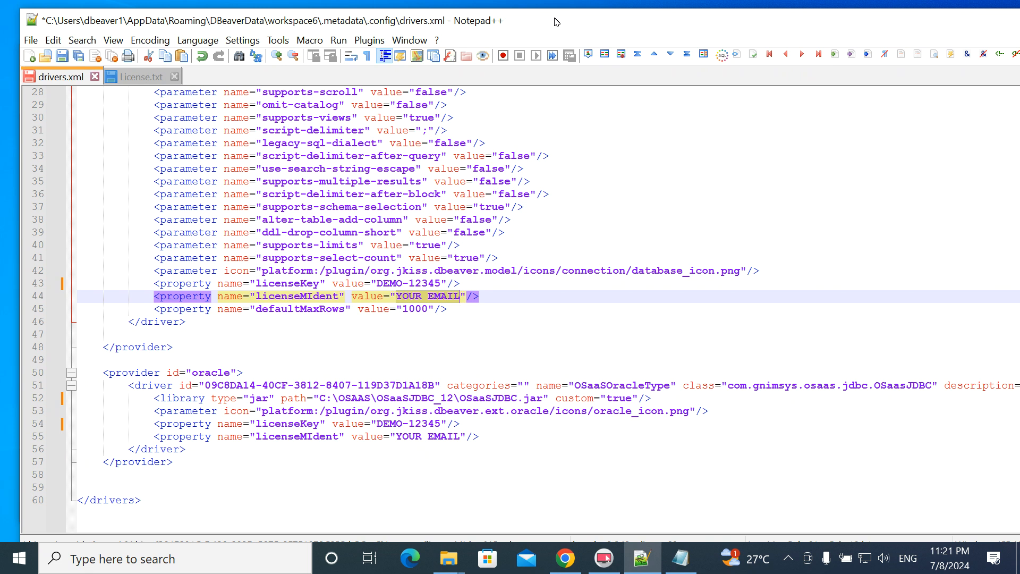
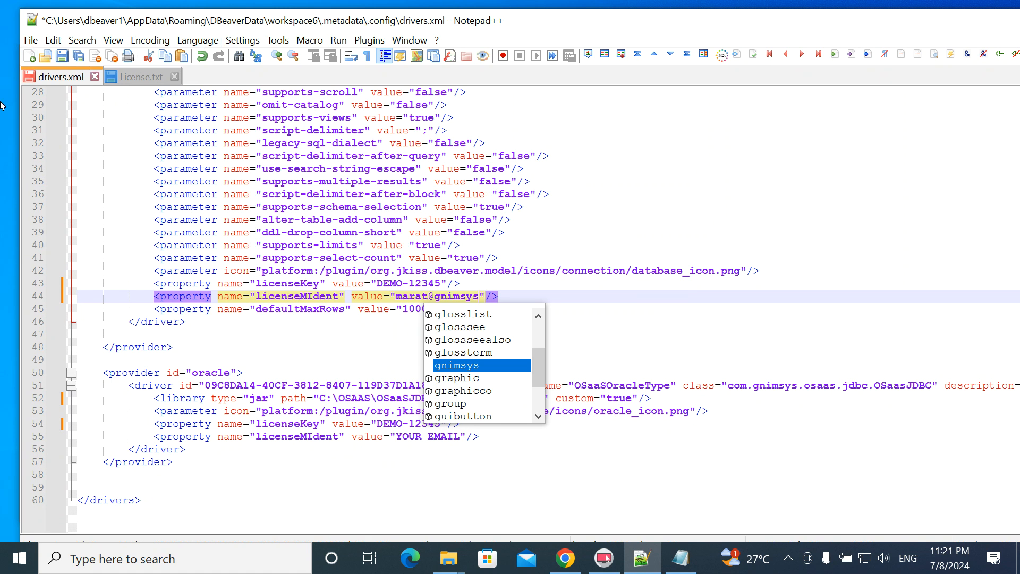
- Enter the licensed e-mail over YOUR EMAIL on lines 44 and 55, then save drivers.xml
left_click(409, 283)
left_click_drag(396, 296, 478, 296)
key("ctrl+c")
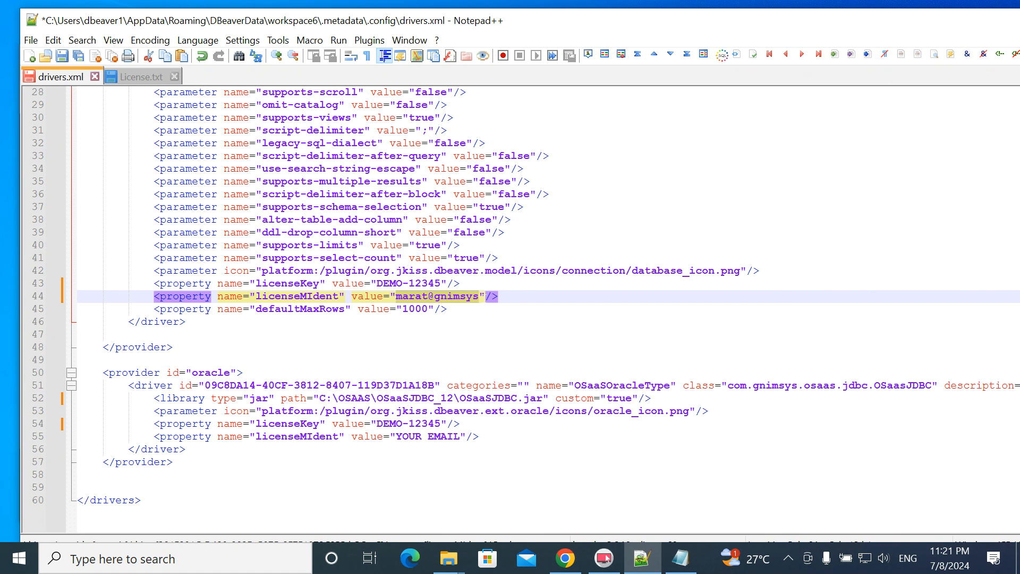
left_click_drag(396, 436, 460, 436)
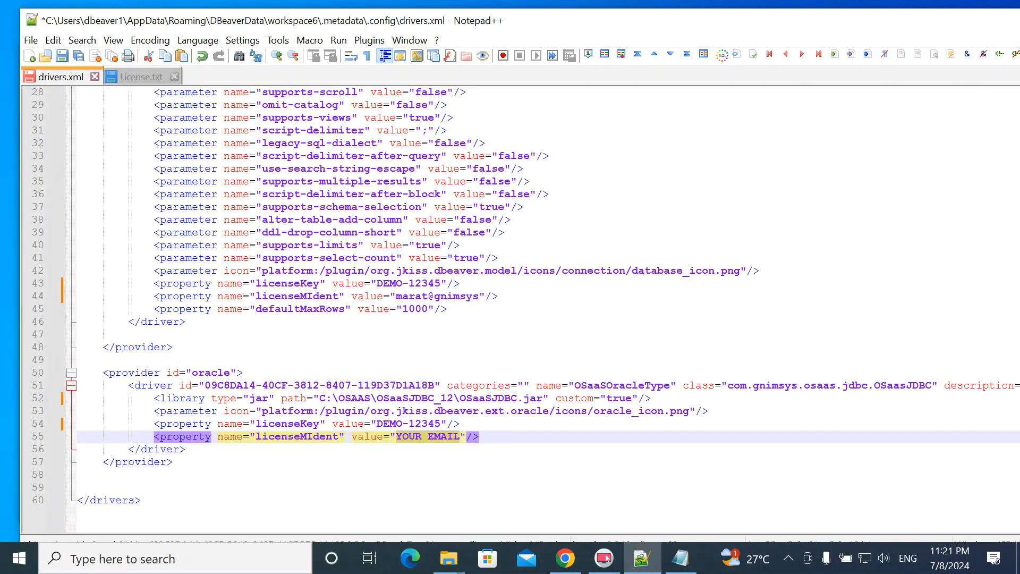
key("ctrl+v")
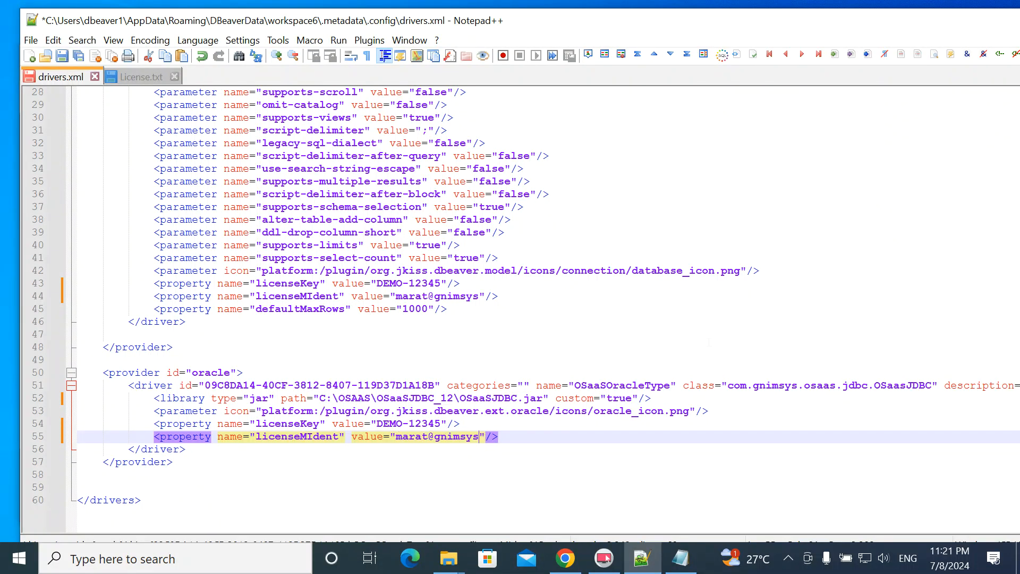
scroll(708, 343, "up", 9)
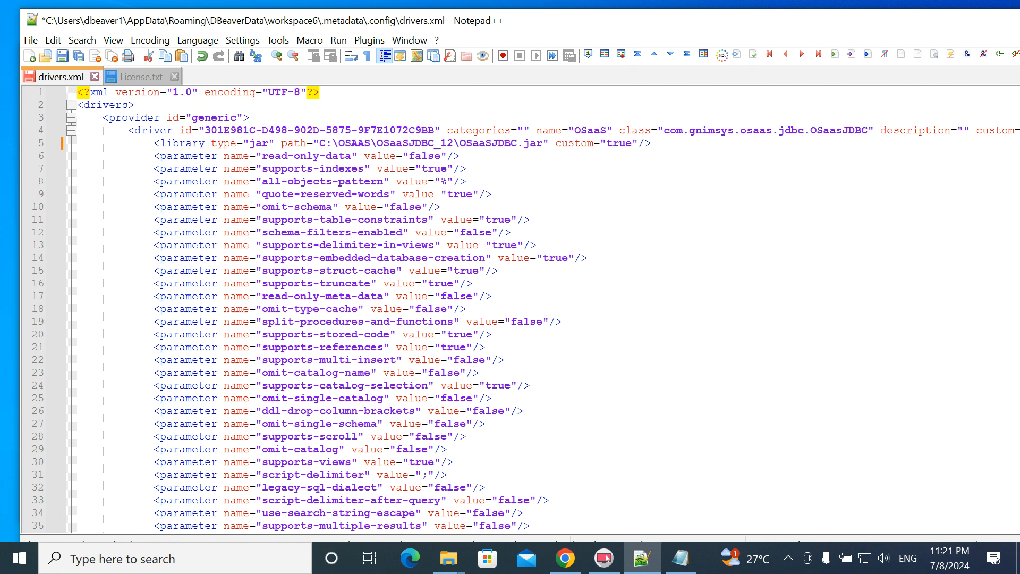
left_click(62, 58)
- Navigate from .metadata through .plugins into org.eclipse.core.runtime\.settings to list its five .prefs files
left_click_drag(474, 26, 1019, 95)
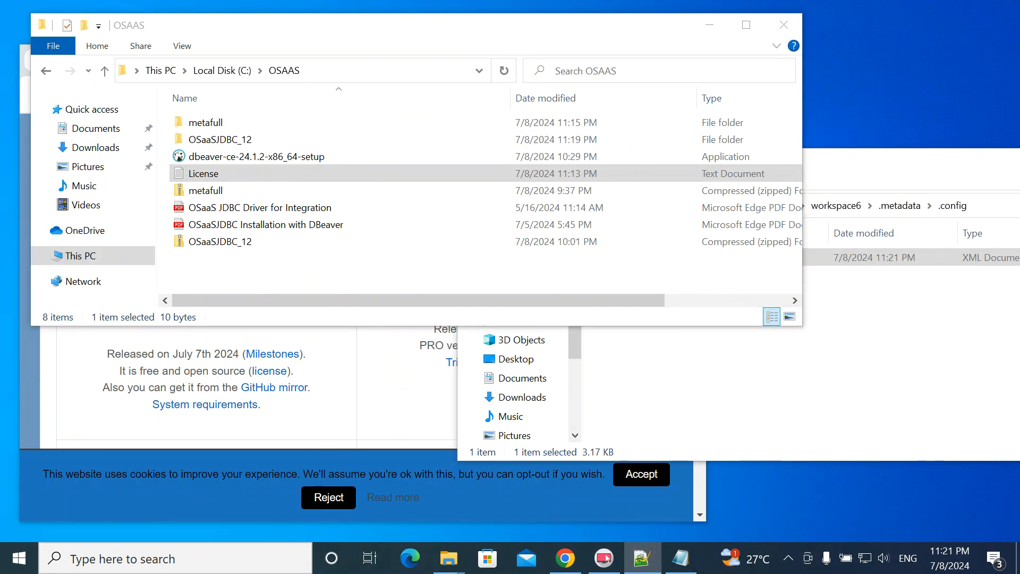
left_click_drag(273, 30, 246, 112)
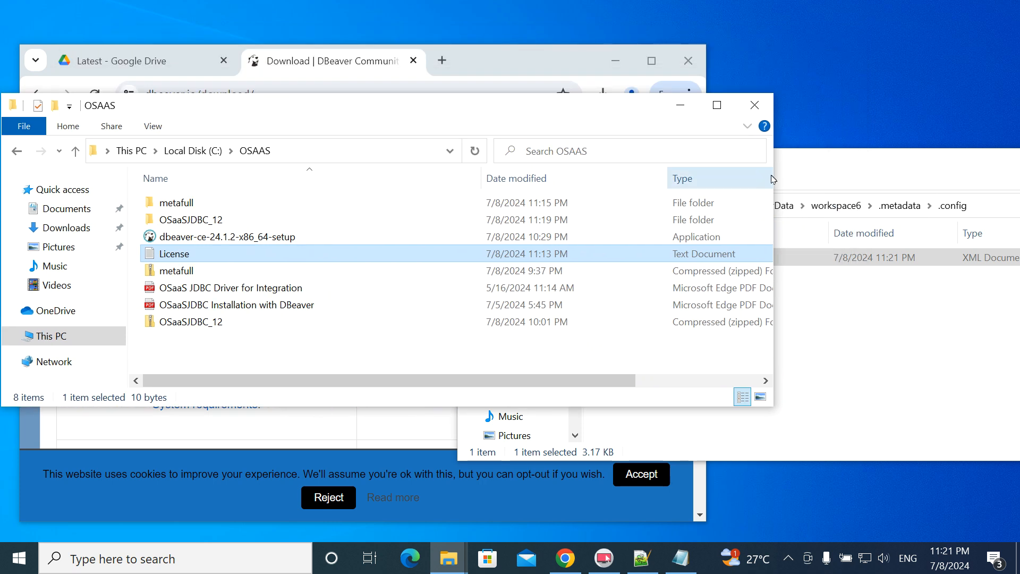
left_click(877, 166)
left_click_drag(878, 166, 733, 105)
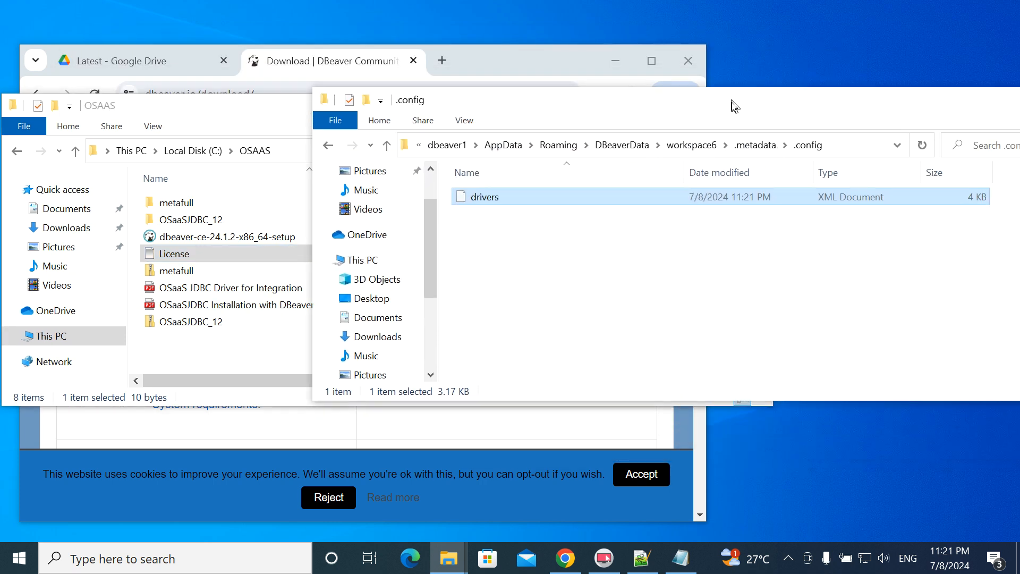
left_click(756, 151)
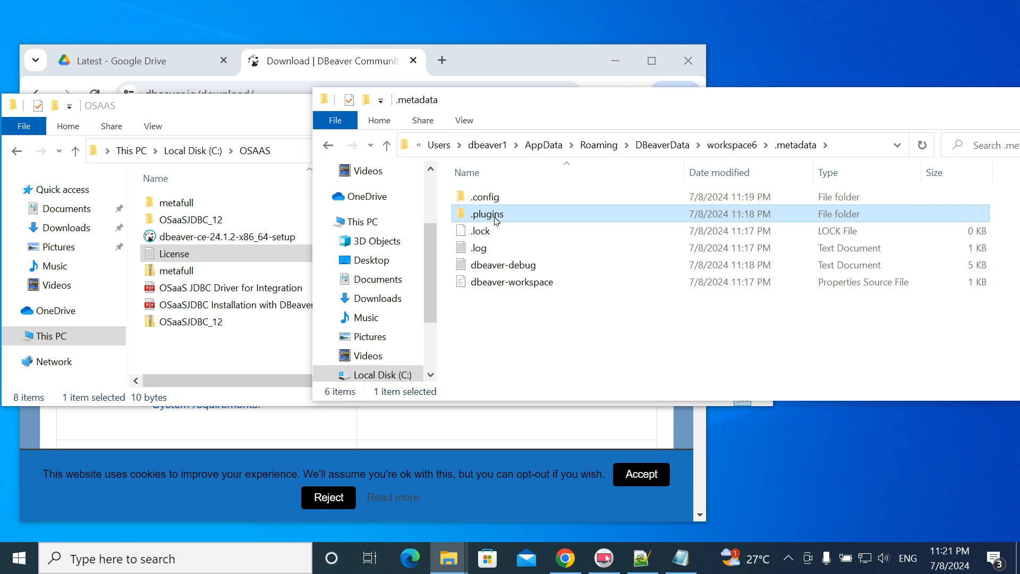
double_click(487, 214)
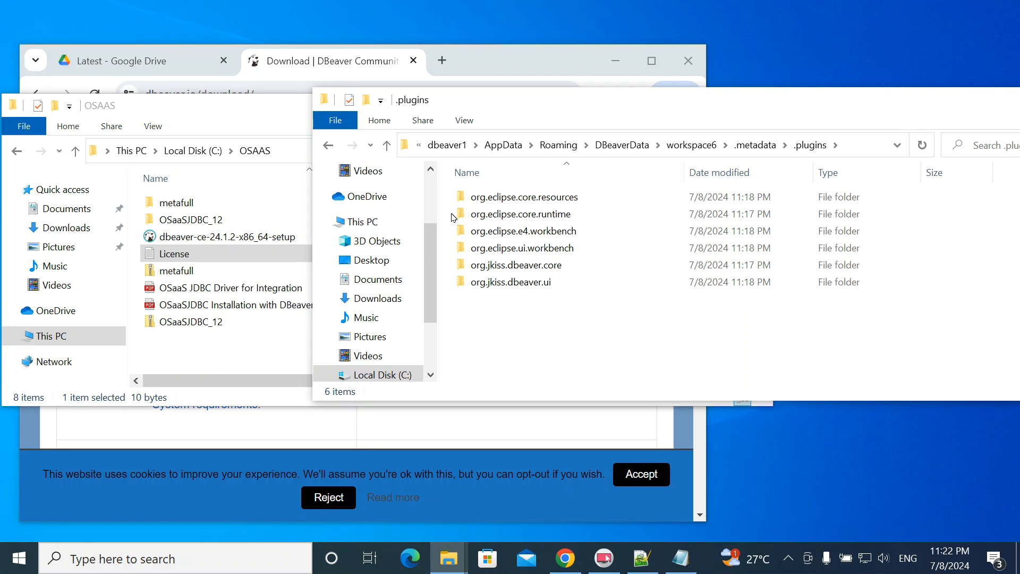
double_click(480, 272)
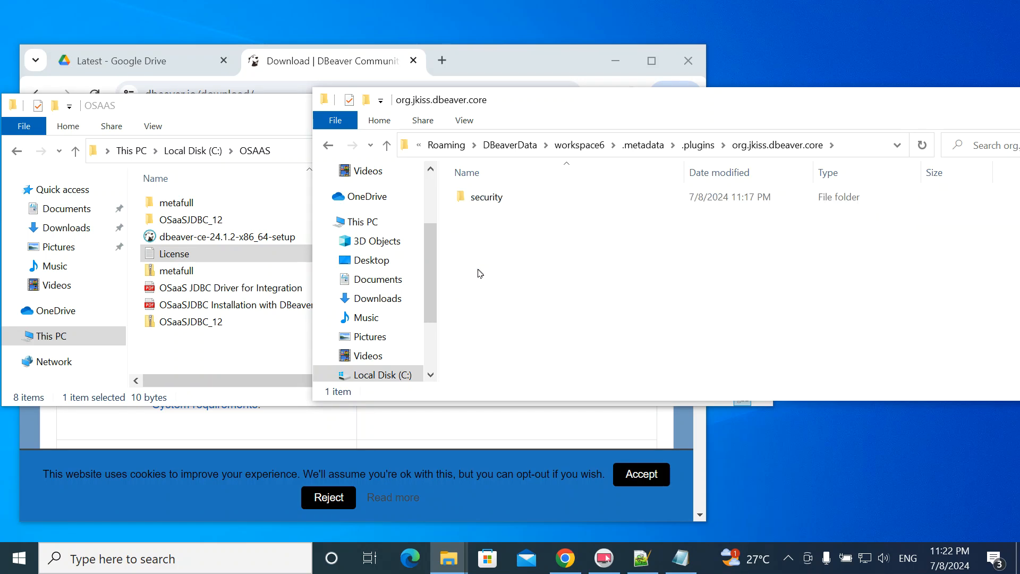
left_click(329, 146)
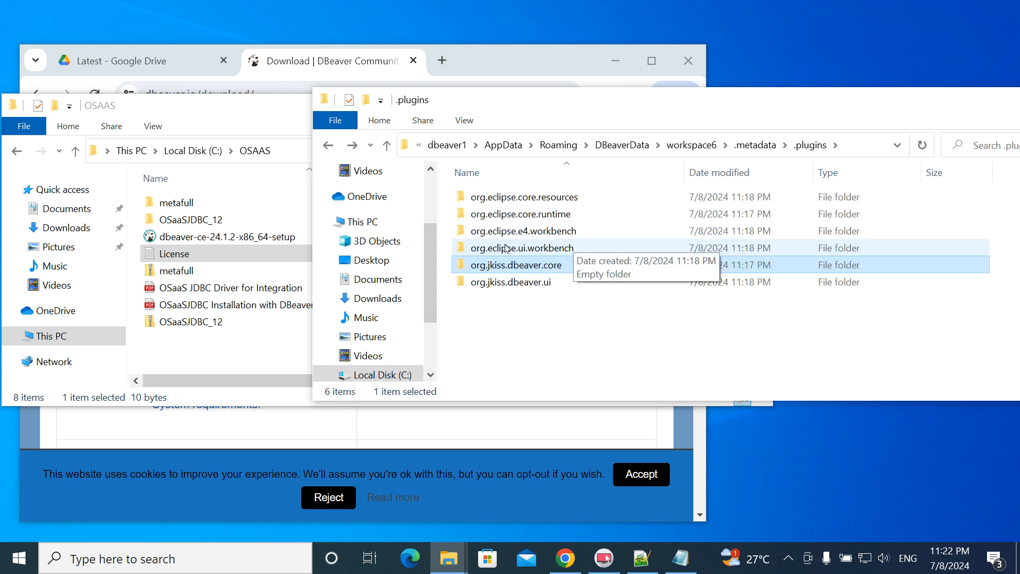
double_click(553, 215)
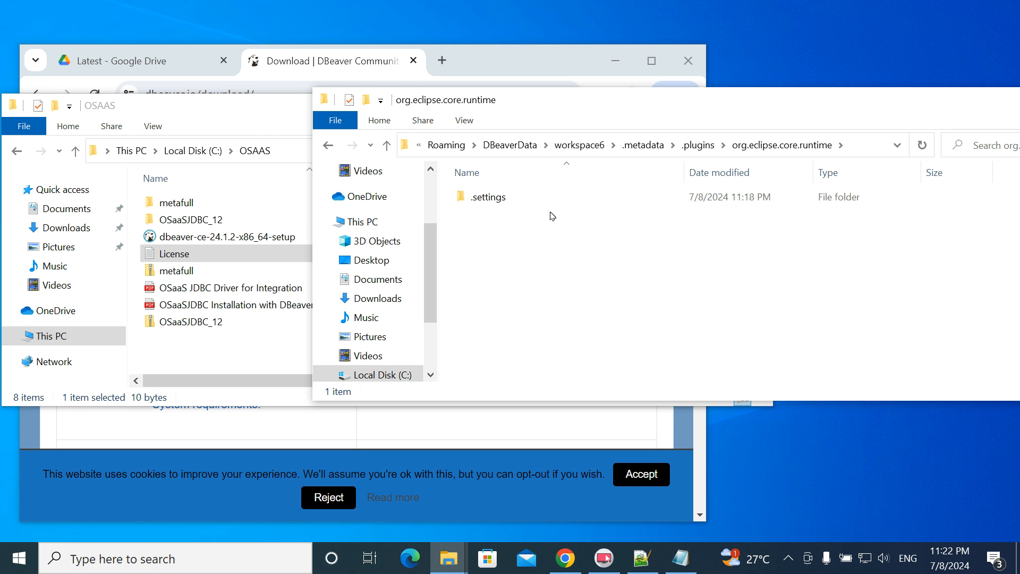
double_click(489, 197)
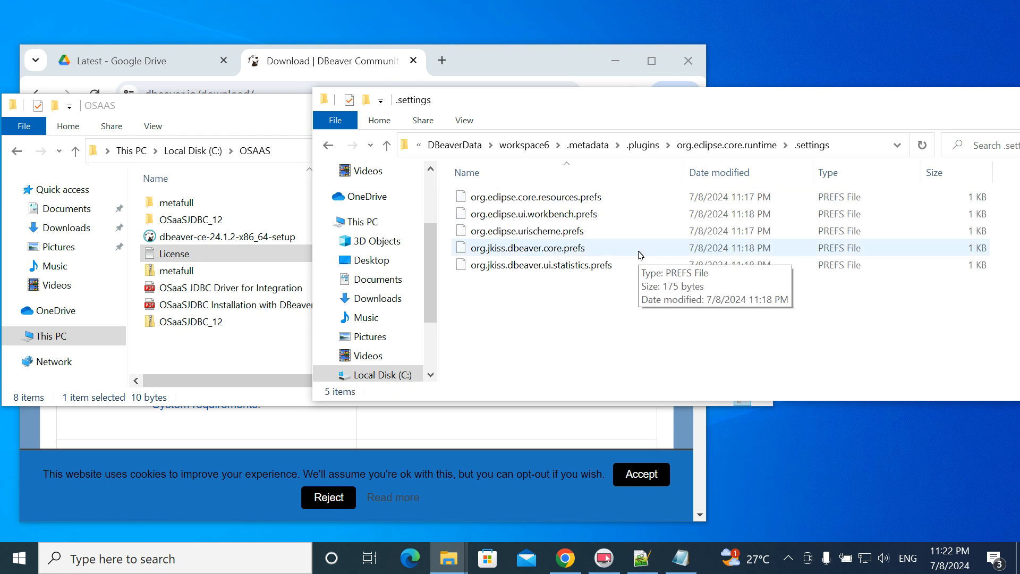
left_click_drag(631, 109, 836, 118)
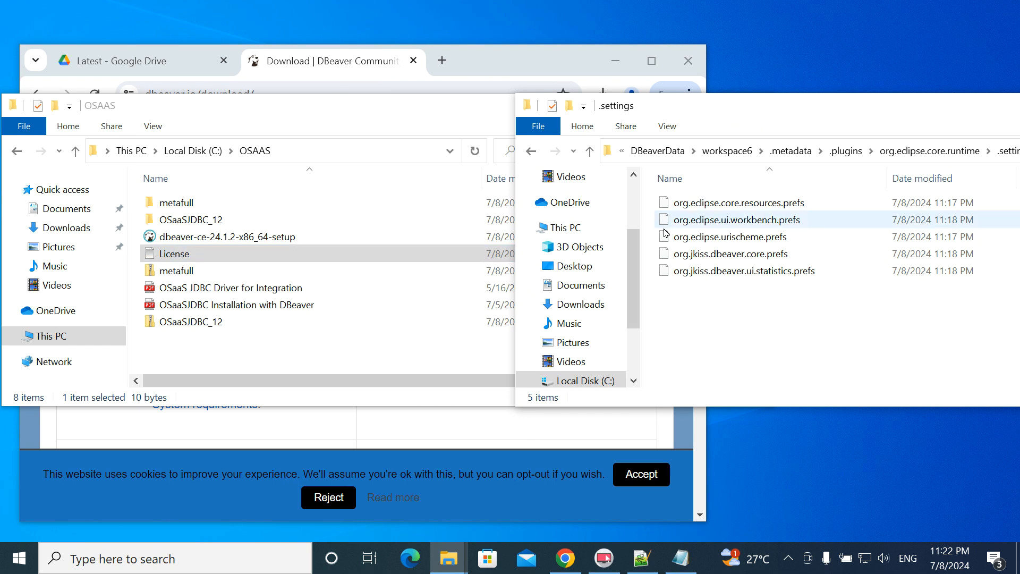
- Open the OSaaSJDBC_12 folder and the workspace org.jkiss.dbeaver.core.prefs in Notepad++
double_click(151, 219)
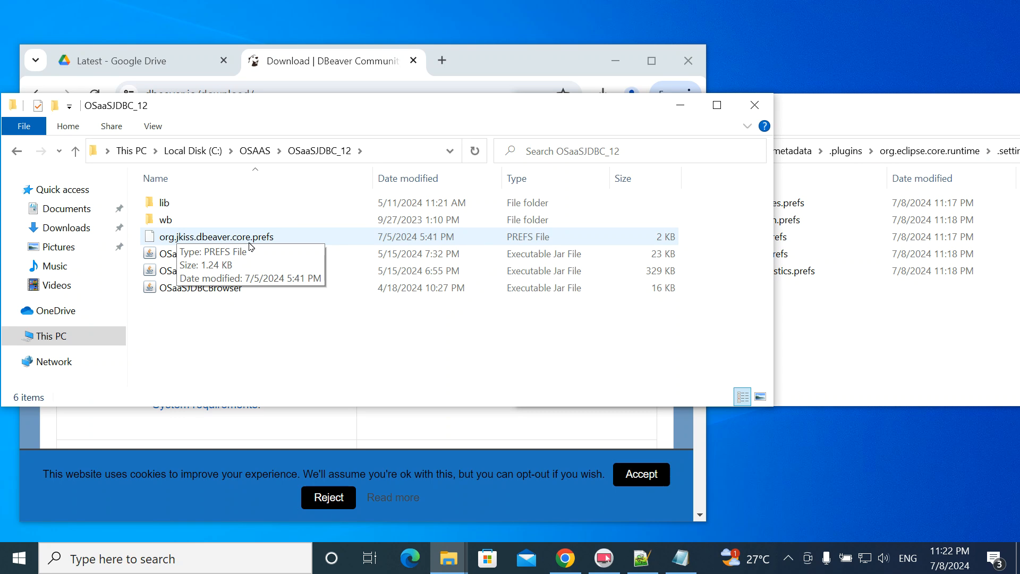
left_click(850, 113)
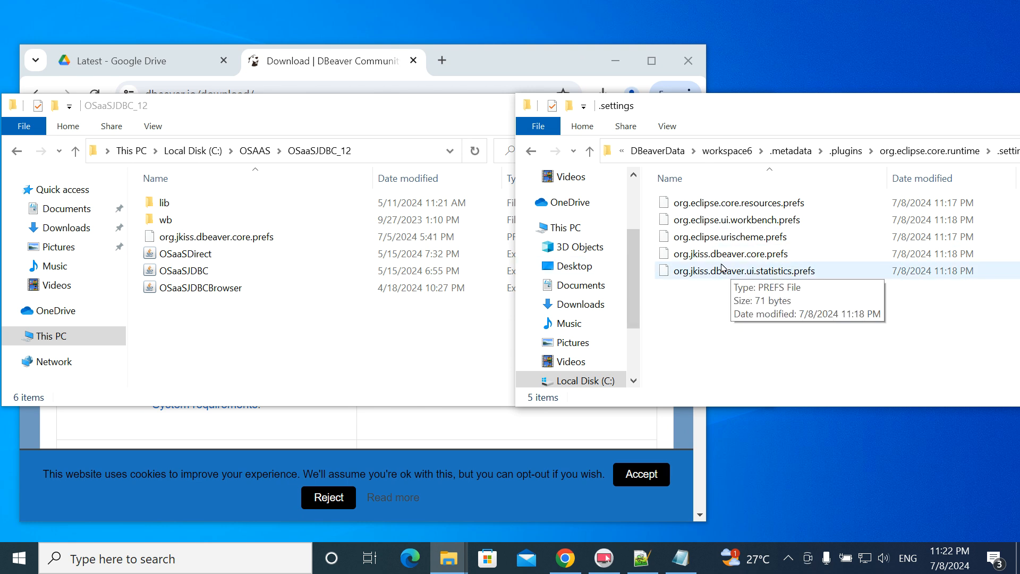
right_click(667, 255)
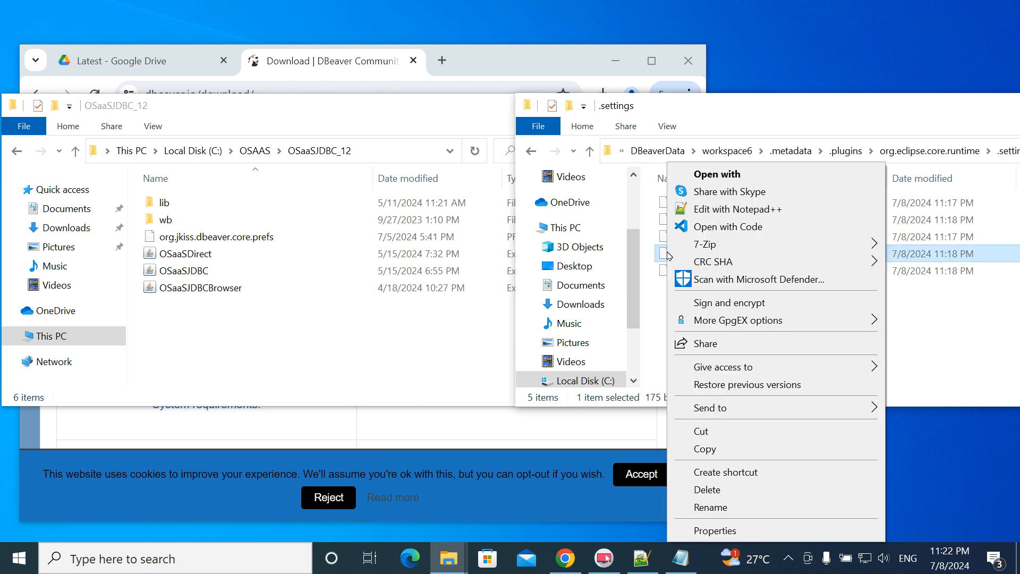
left_click(700, 214)
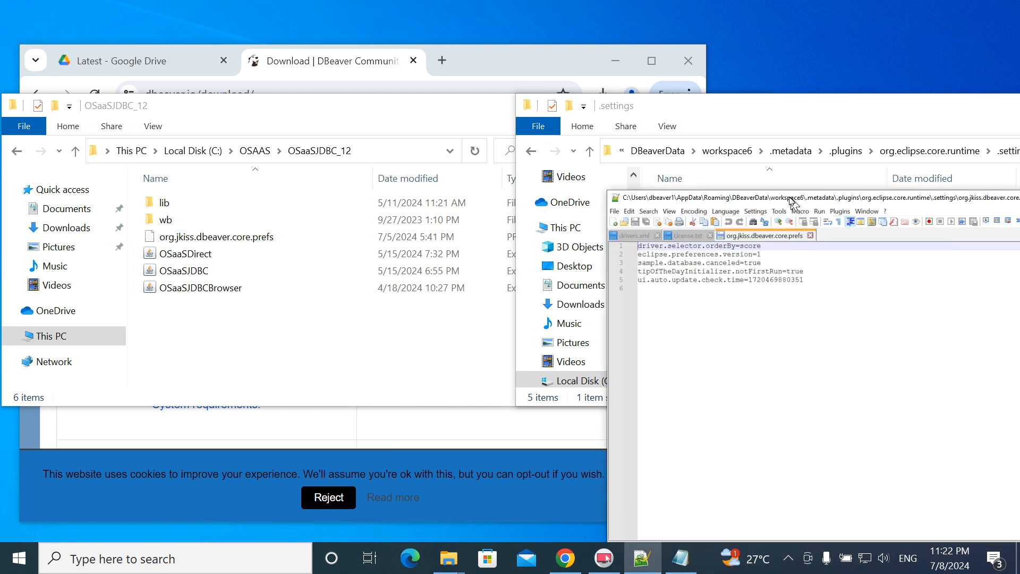
- Bring up the actions for the OSaaSJDBC_12 copy of org.jkiss.dbeaver.core.prefs
left_click_drag(747, 193, 865, 288)
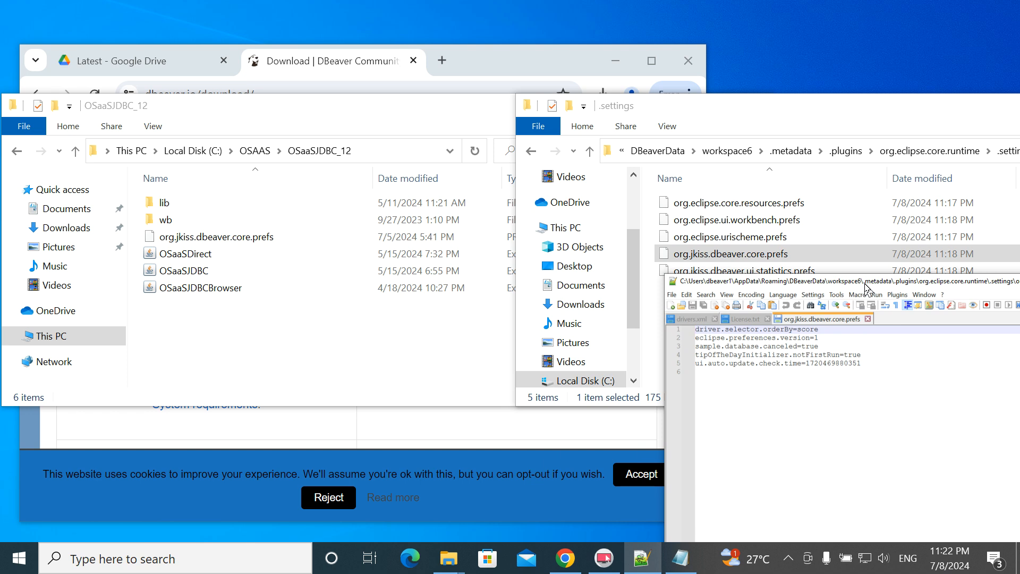
left_click_drag(864, 287, 864, 288)
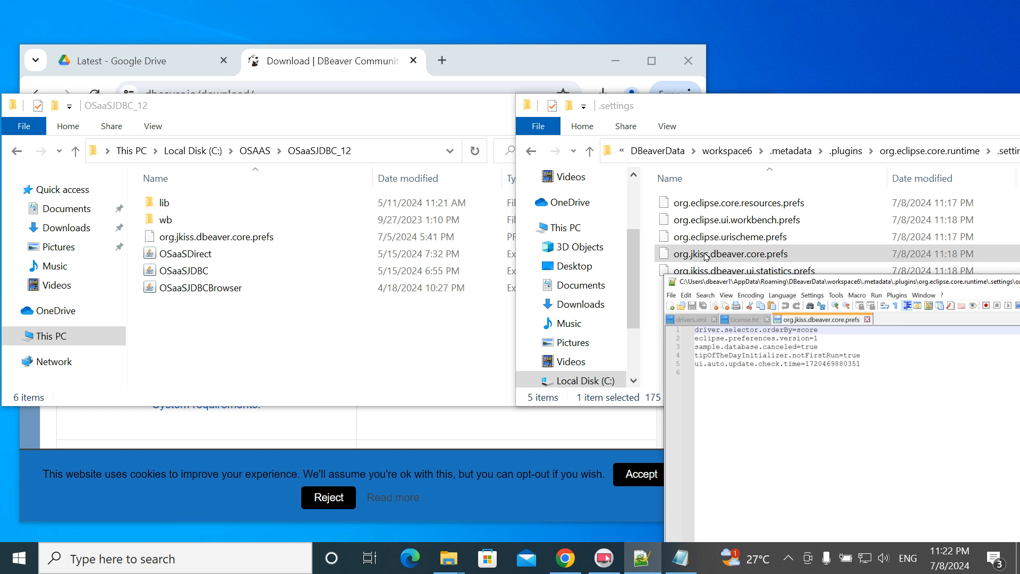
left_click(154, 242)
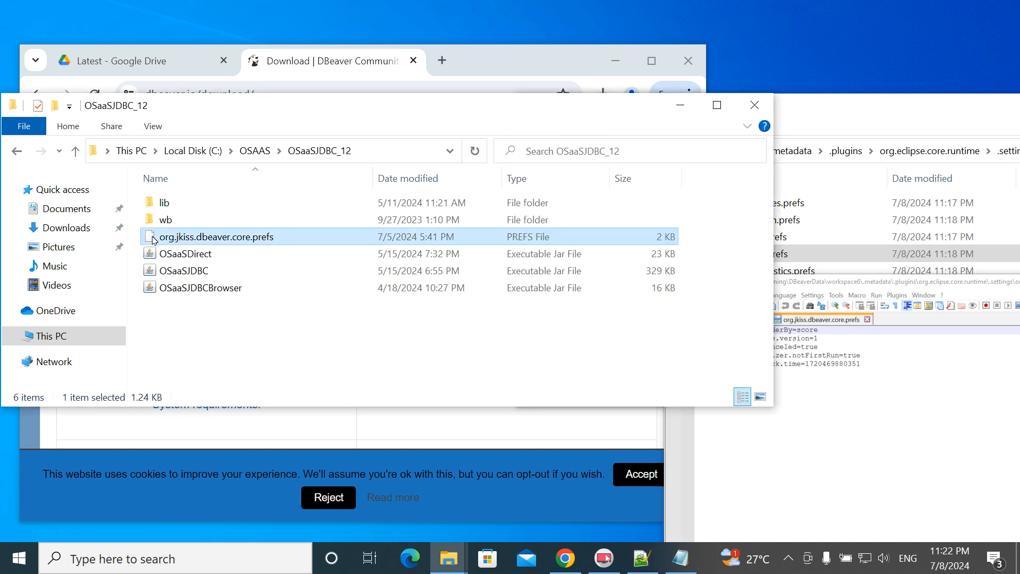
right_click(153, 242)
- Open the OSaaSJDBC_12 prefs in Notepad++ and copy all 33 of its lines
left_click(202, 237)
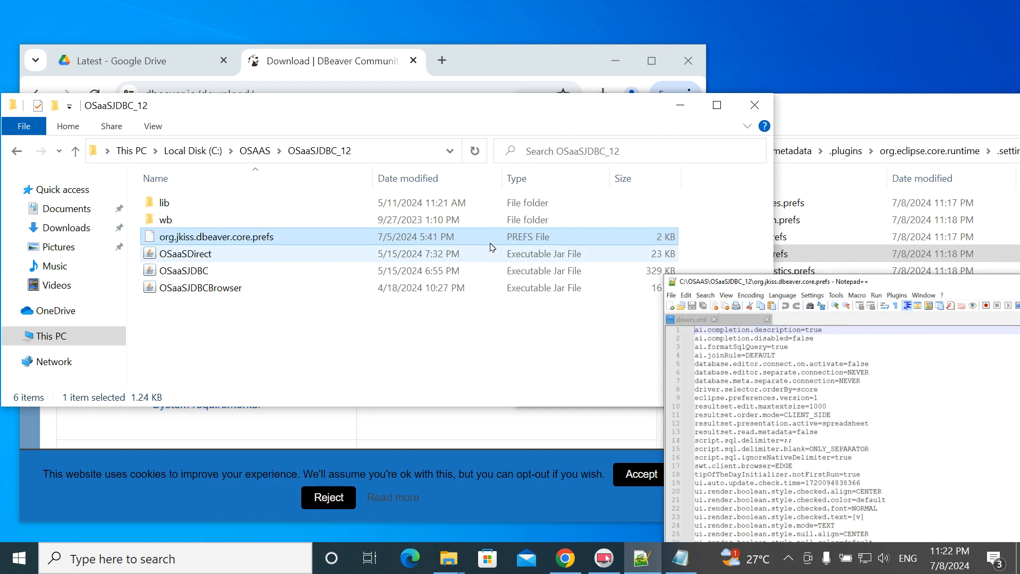
left_click_drag(870, 286, 366, 33)
scroll(409, 246, "down", 3)
scroll(409, 245, "down", 1)
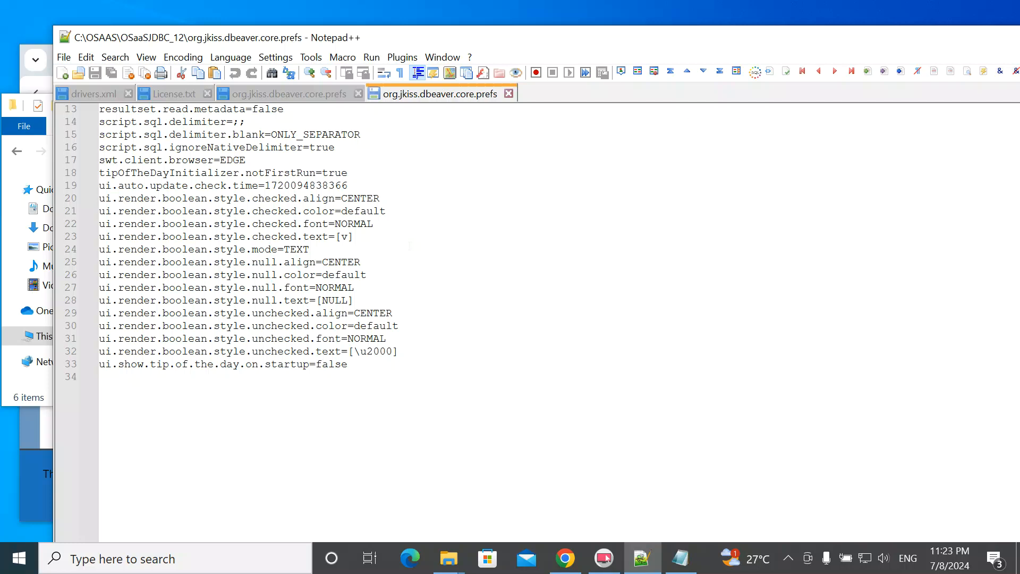
scroll(414, 245, "up", 3)
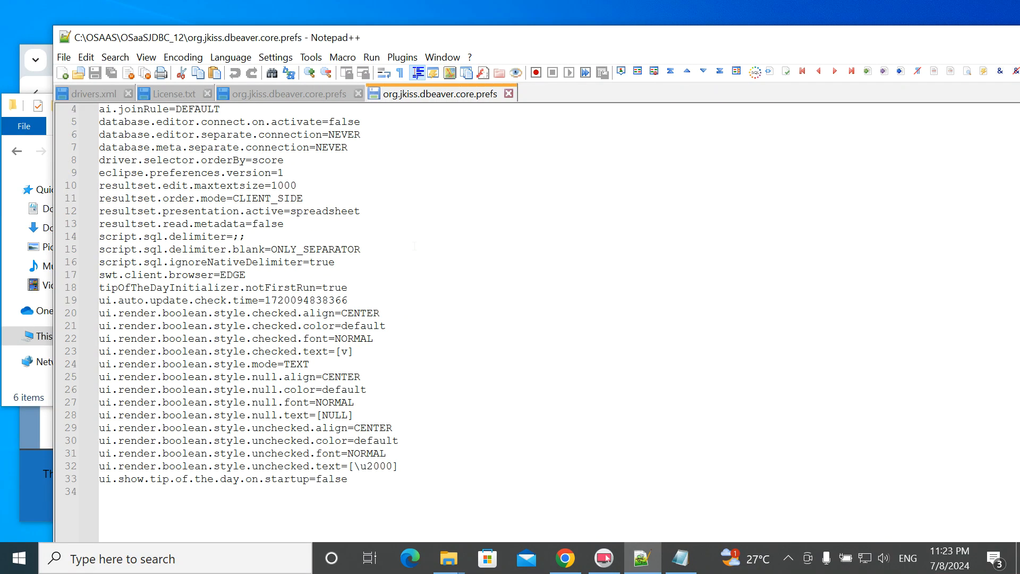
scroll(367, 162, "up", 1)
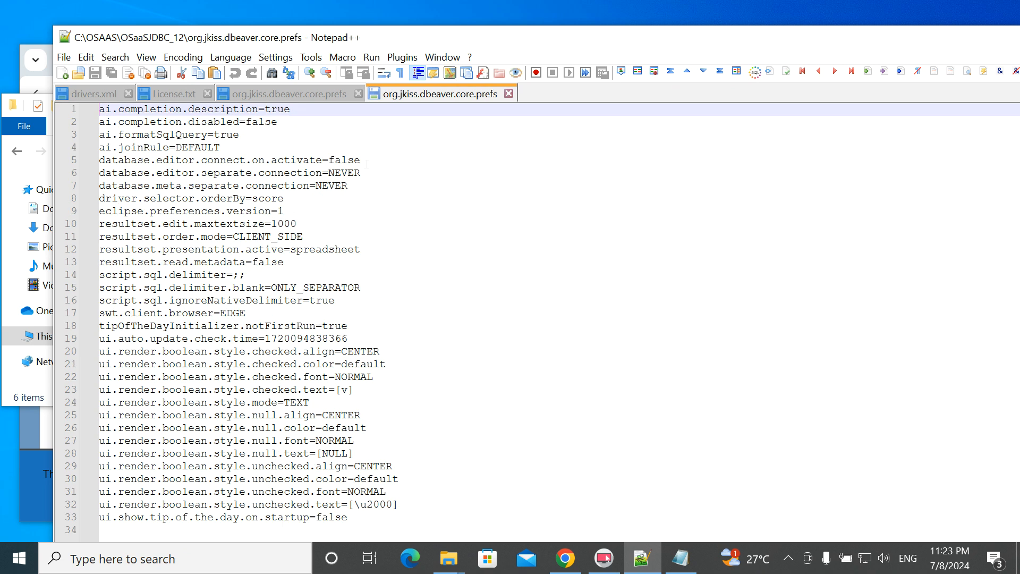
scroll(366, 163, "down", 3)
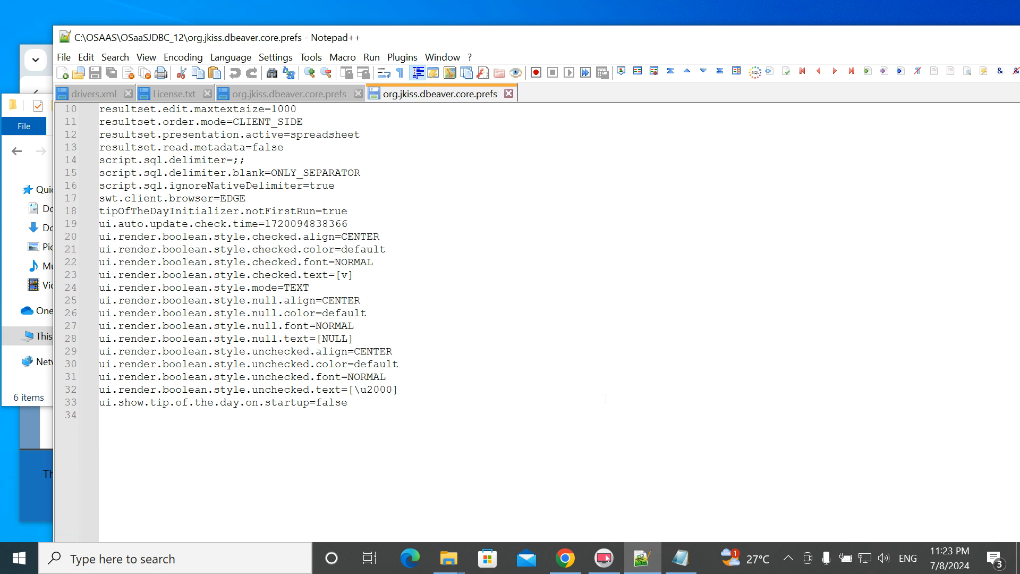
left_click_drag(394, 408, 99, 104)
key("ctrl+c")
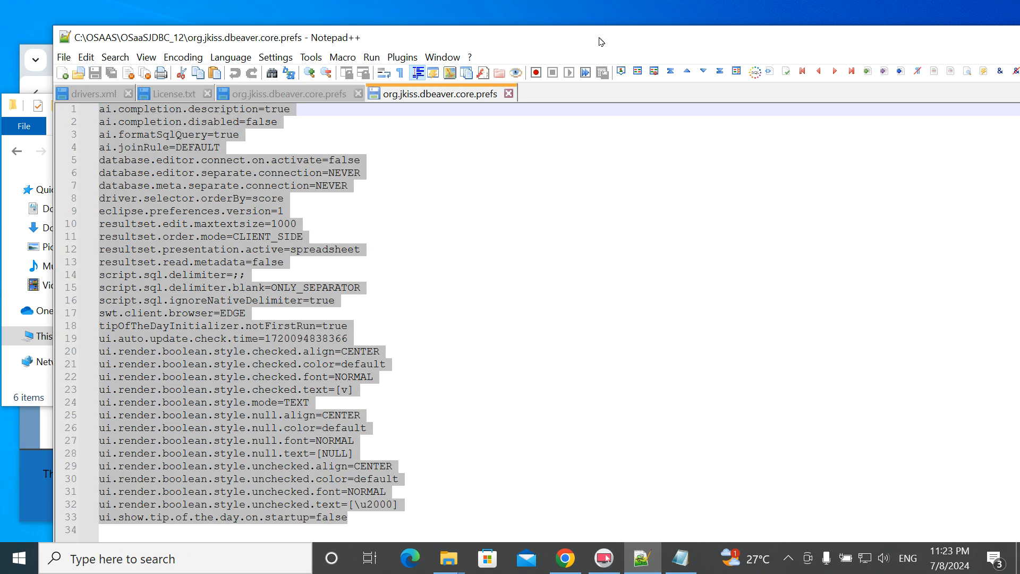
- Paste them over lines 1–4 of the workspace prefs file and save it, 34 lines total
left_click_drag(600, 42, 476, 255)
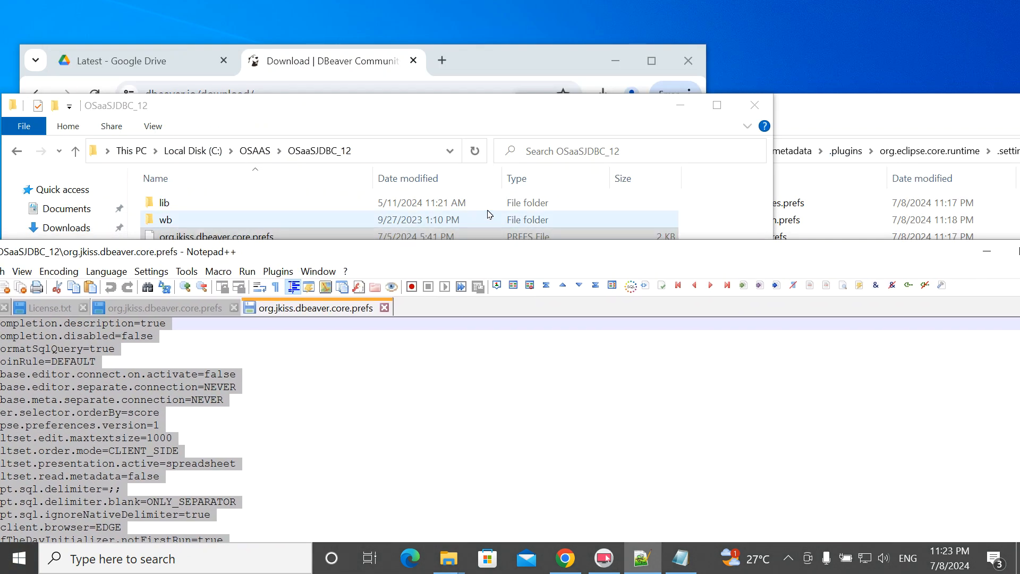
left_click_drag(712, 251, 795, 116)
left_click(251, 175)
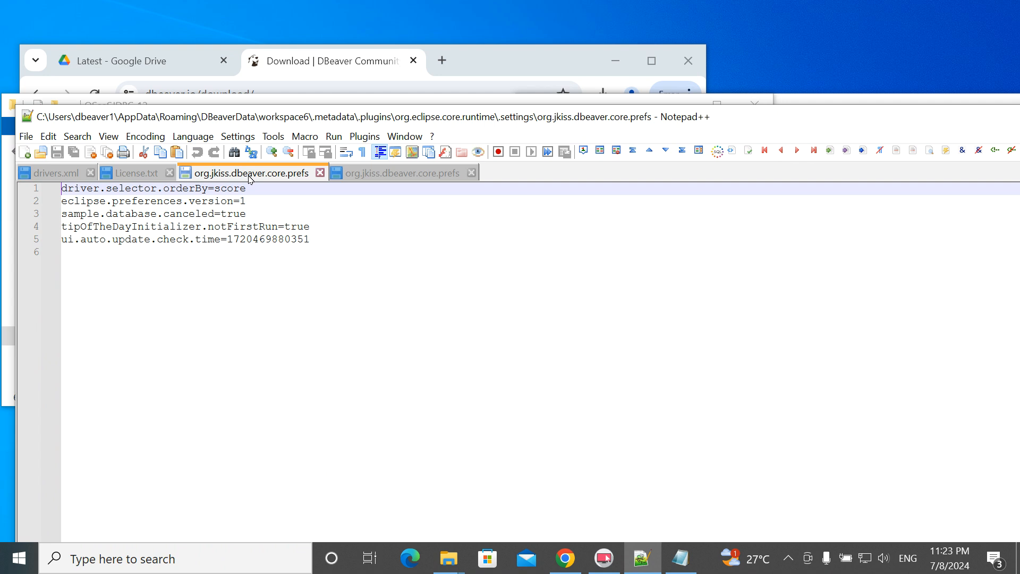
left_click_drag(323, 230, 61, 188)
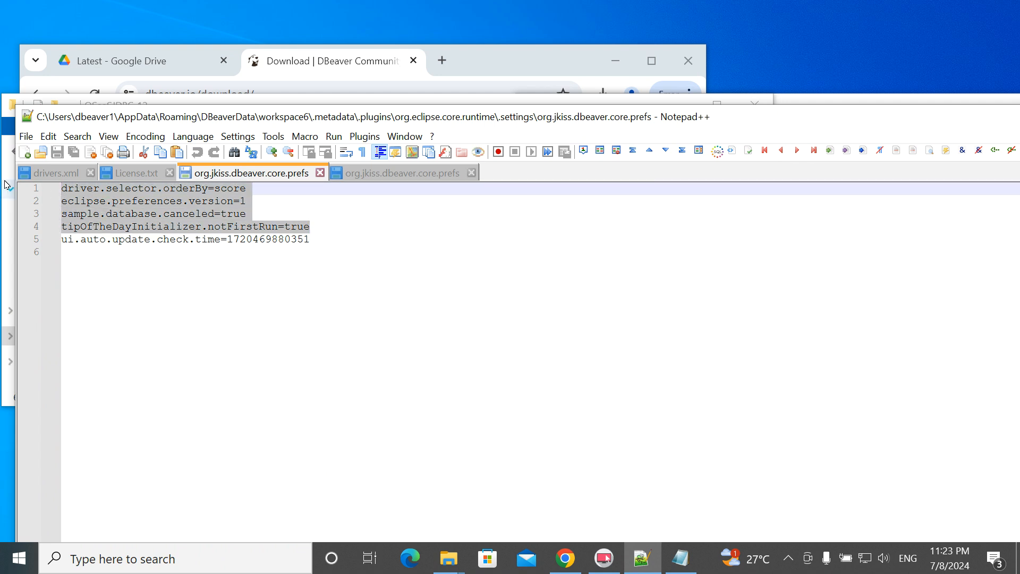
key("ctrl+v")
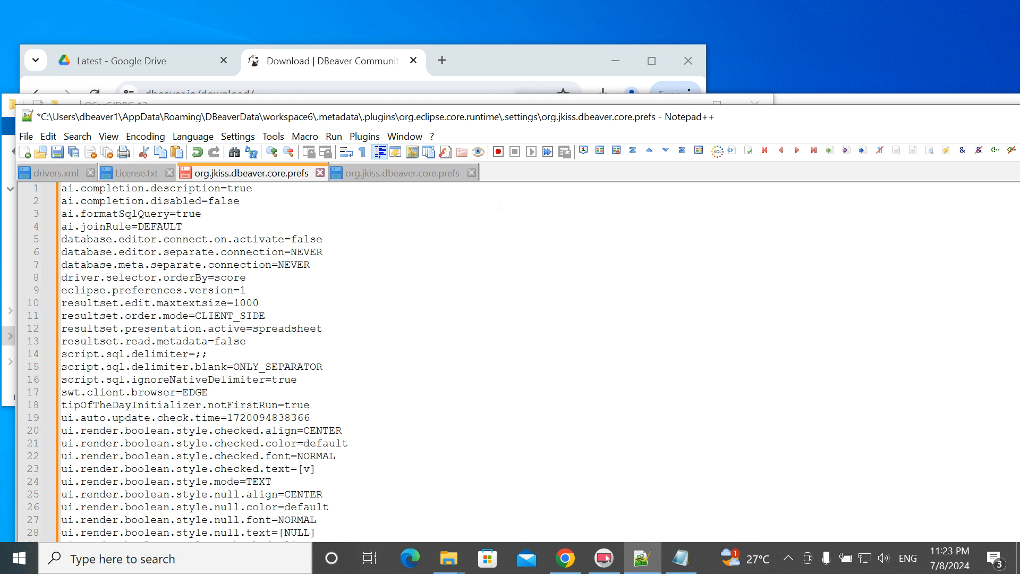
left_click_drag(574, 125, 565, 38)
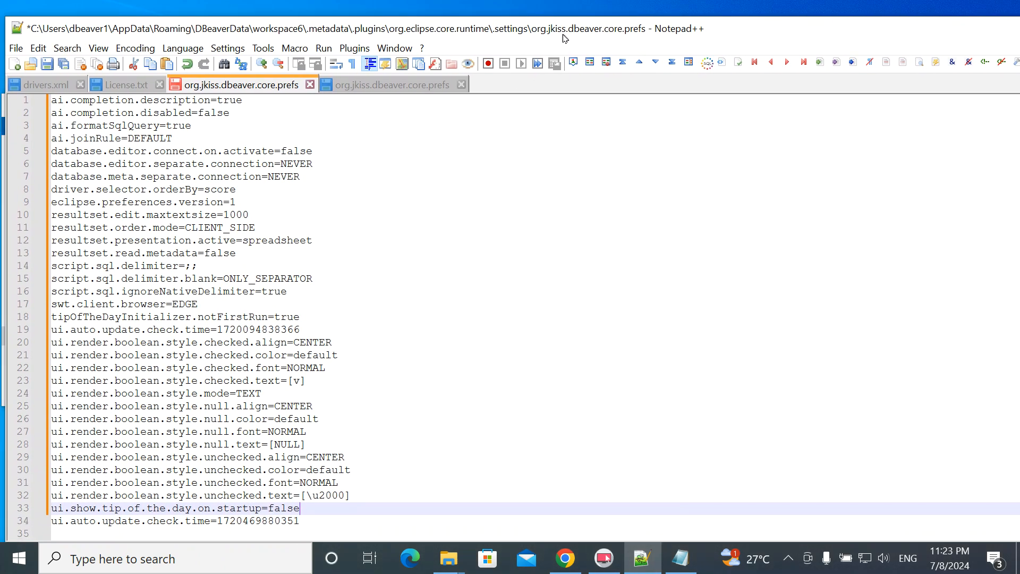
left_click(47, 64)
left_click_drag(714, 34, 825, 324)
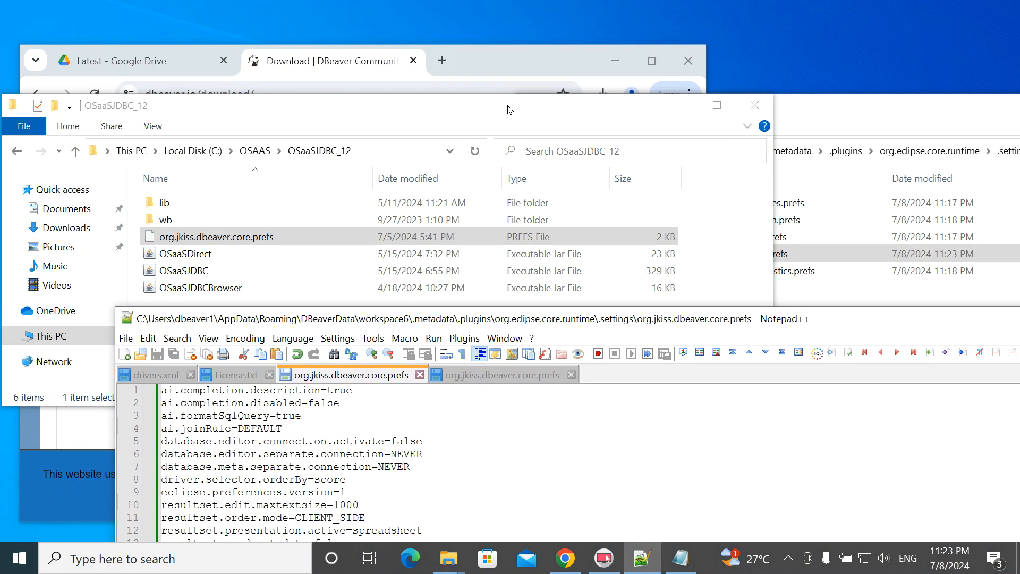
- Cut the gnimsys-user-home folder from C:\OSAAS\metafull
left_click(509, 110)
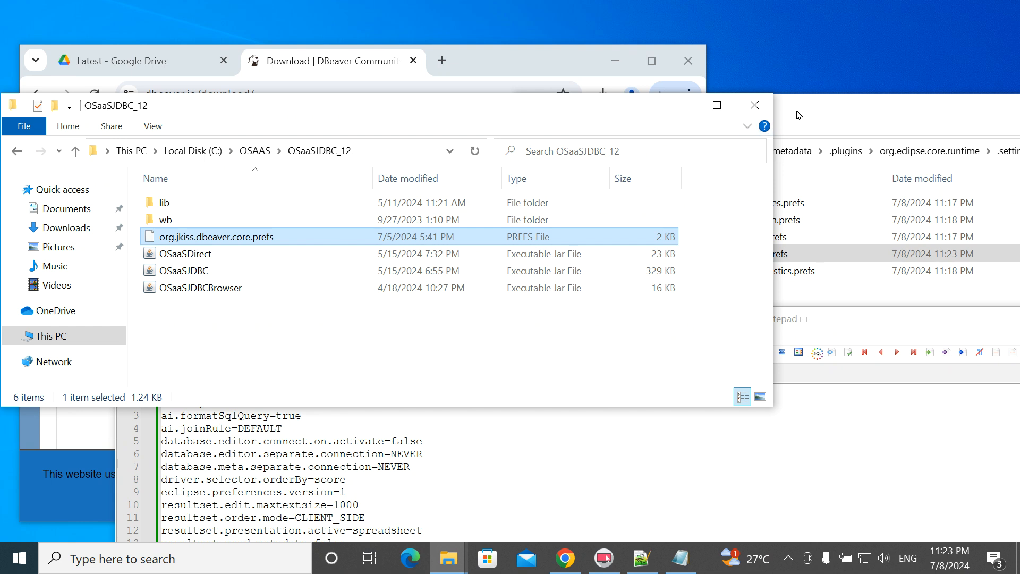
left_click(255, 150)
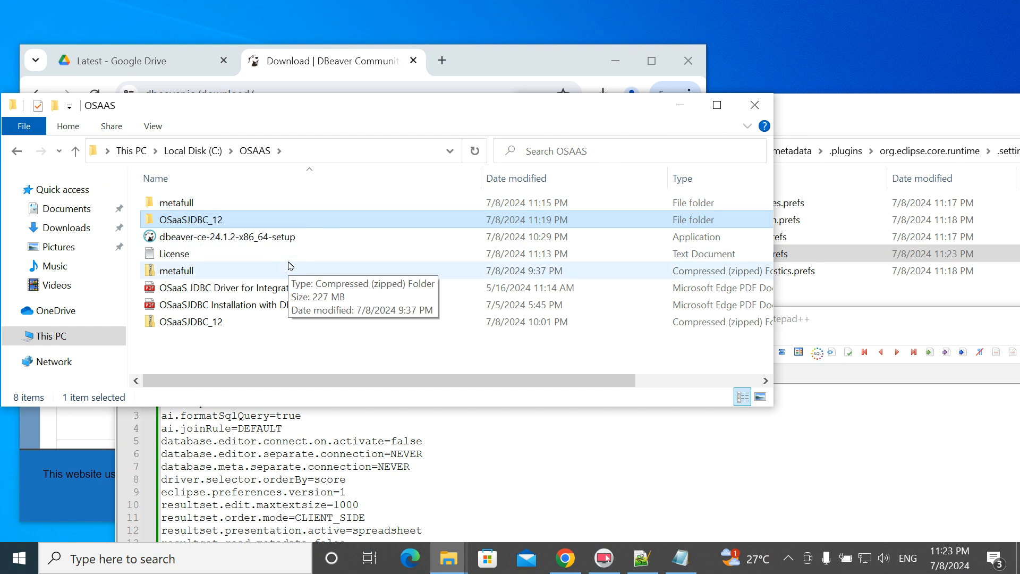
left_click_drag(309, 110, 566, 151)
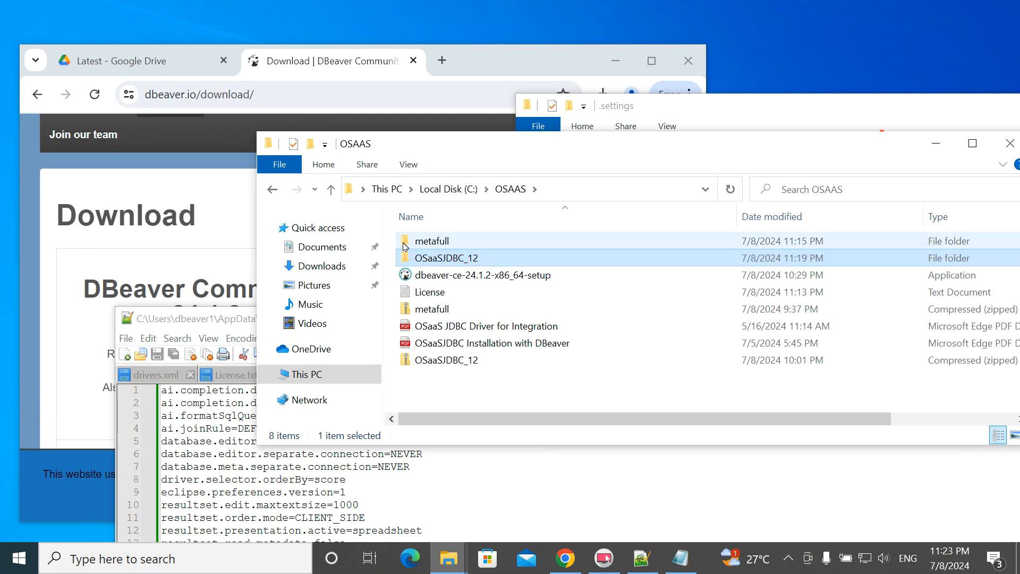
double_click(407, 244)
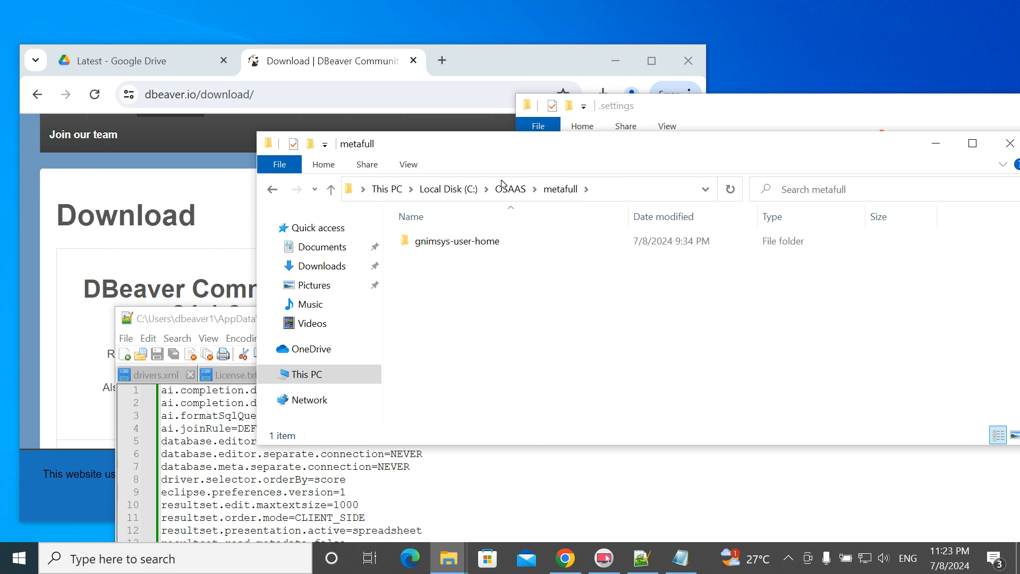
left_click(421, 241)
right_click(421, 240)
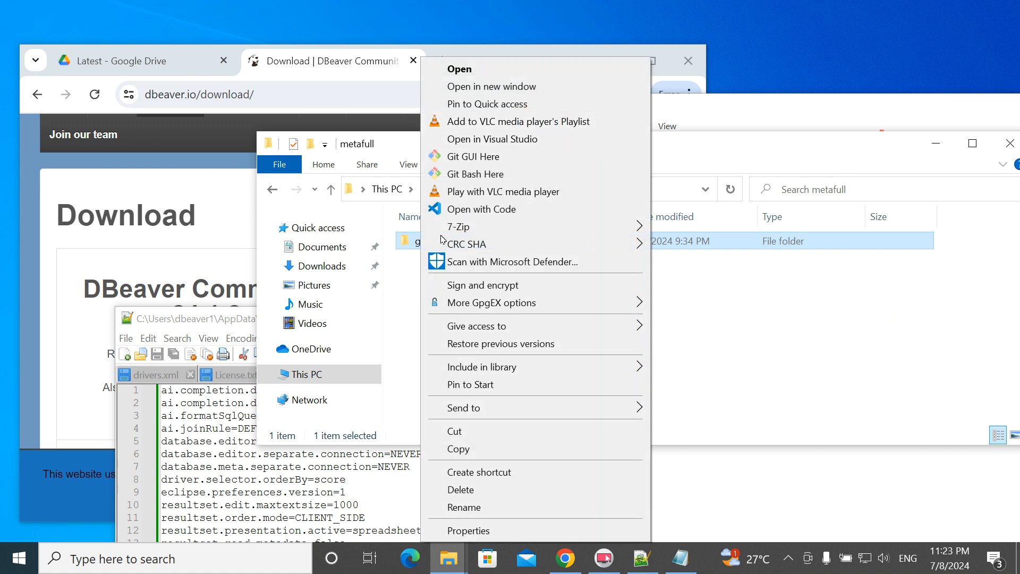
left_click(454, 431)
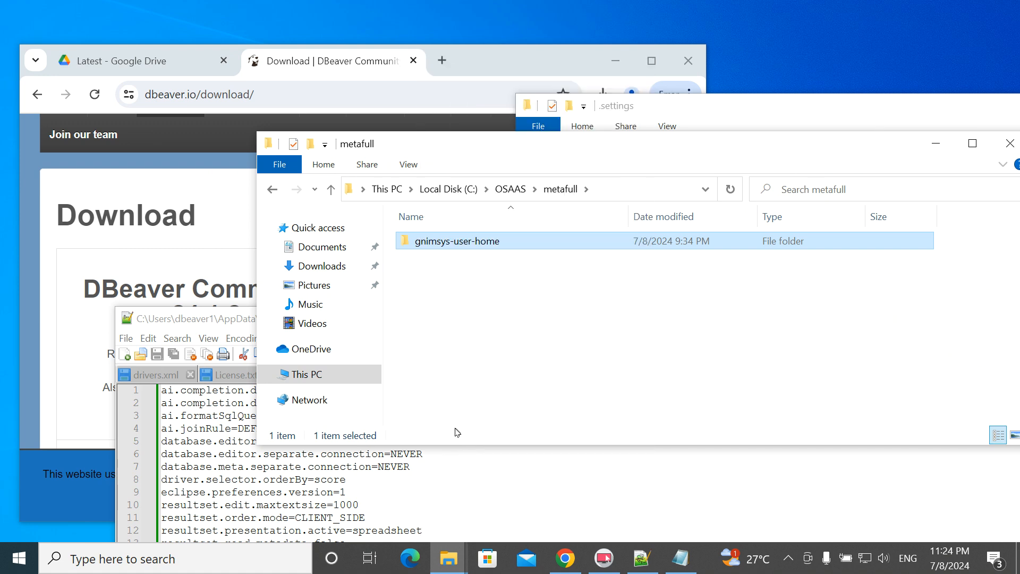
- Paste gnimsys-user-home into the C:\Users\dbeaver1 folder
left_click(698, 108)
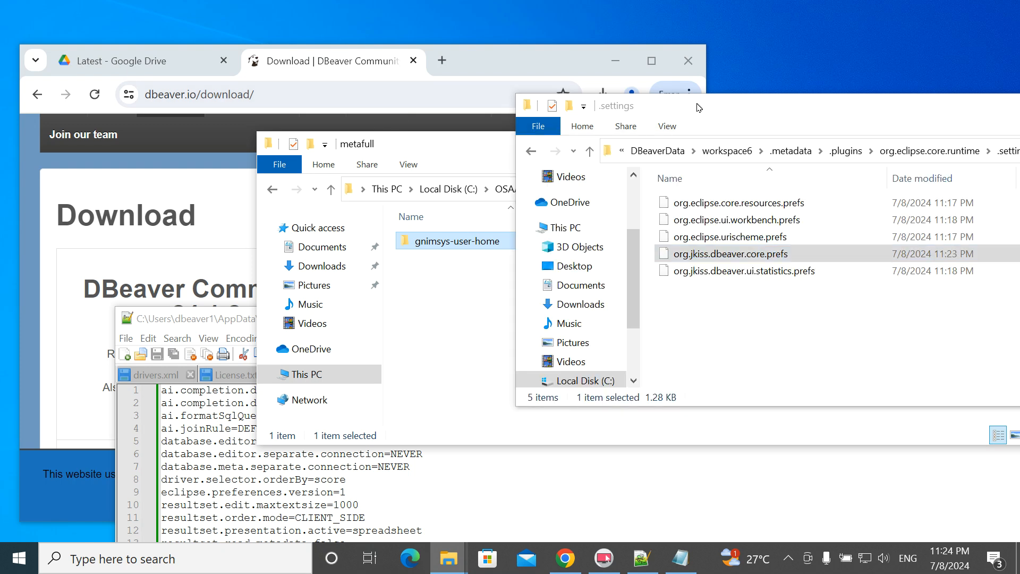
left_click_drag(712, 106, 488, 108)
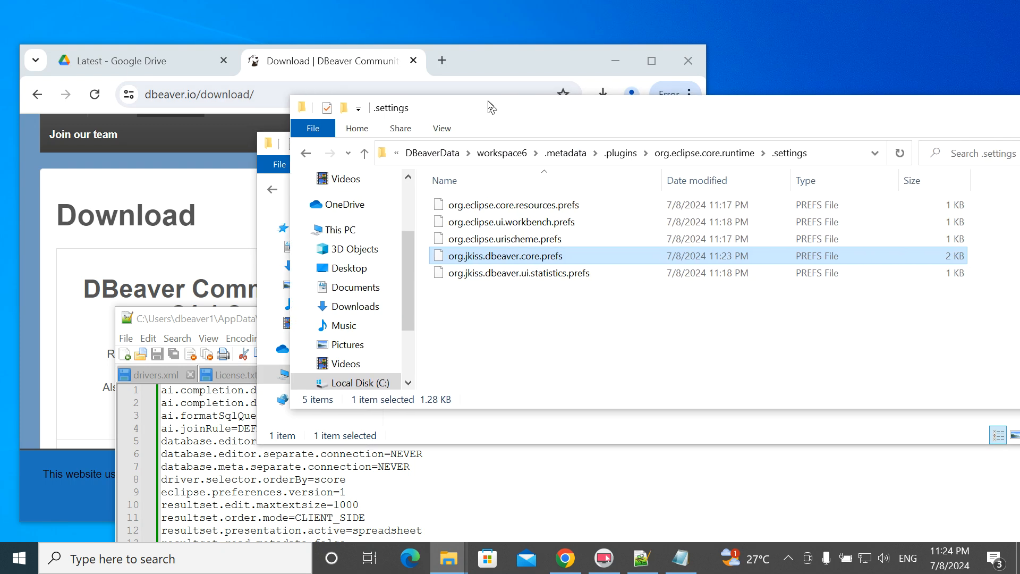
left_click(305, 154)
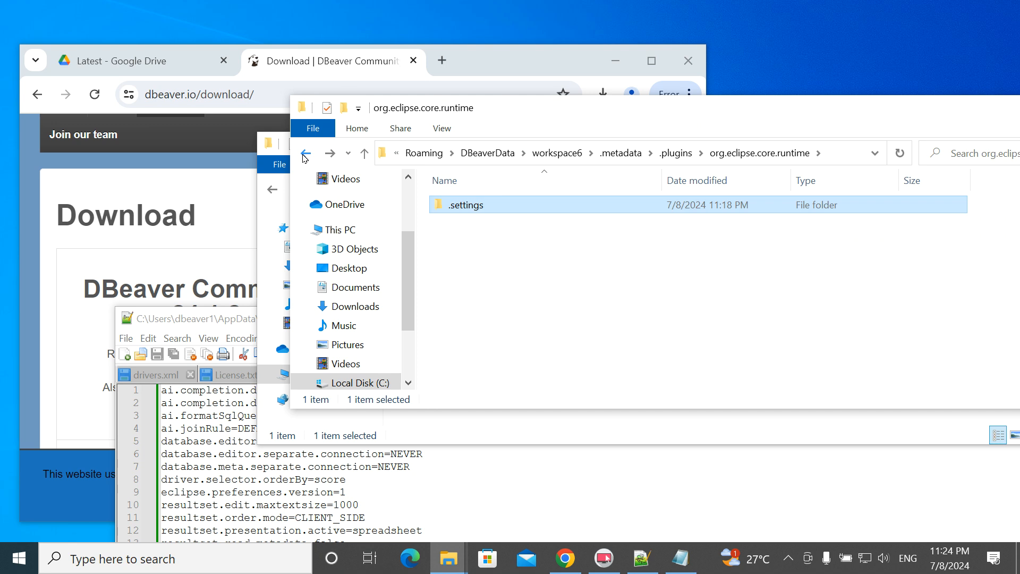
left_click(305, 154)
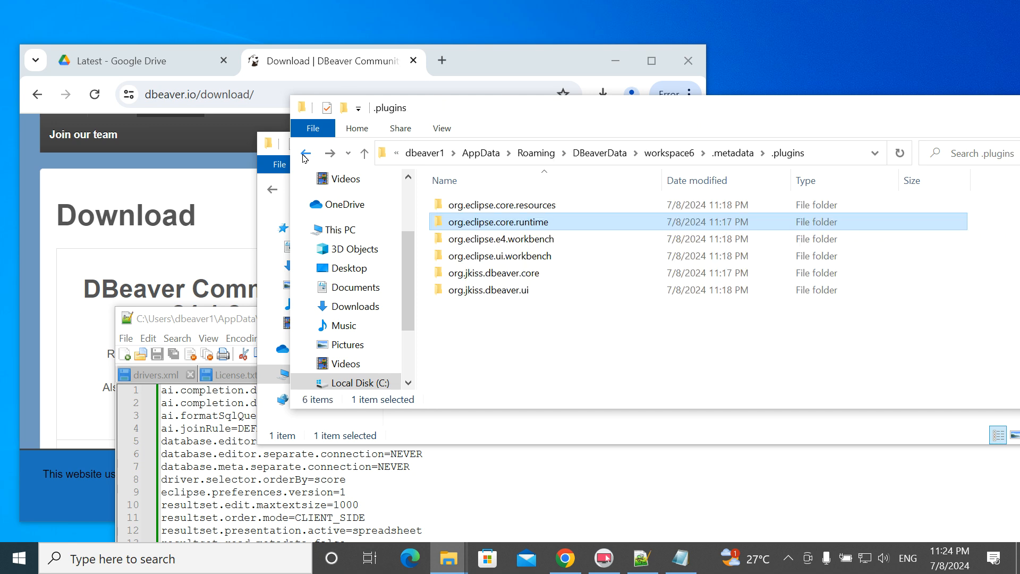
left_click(424, 154)
left_click_drag(569, 113, 475, 58)
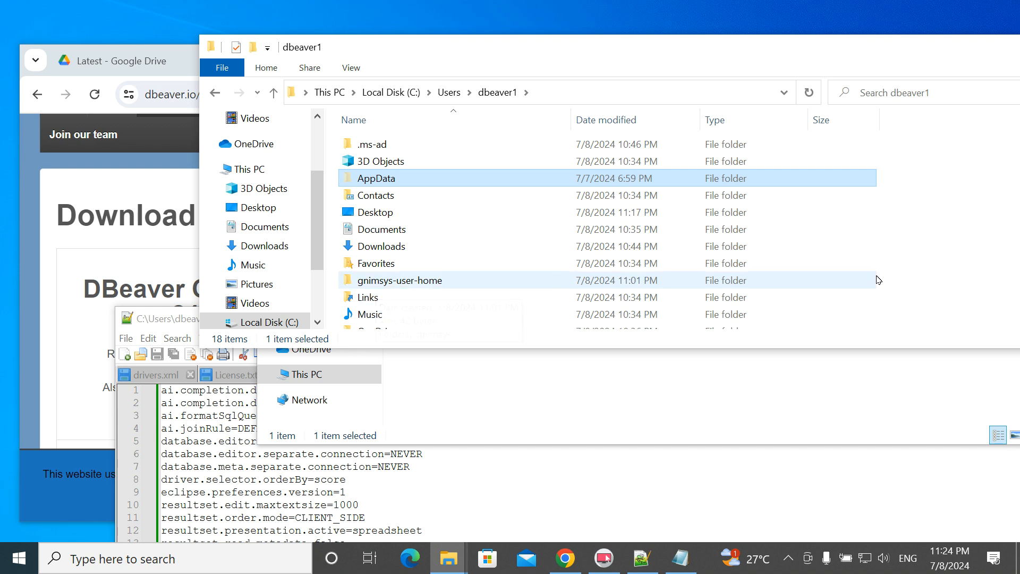
left_click_drag(869, 59, 744, 57)
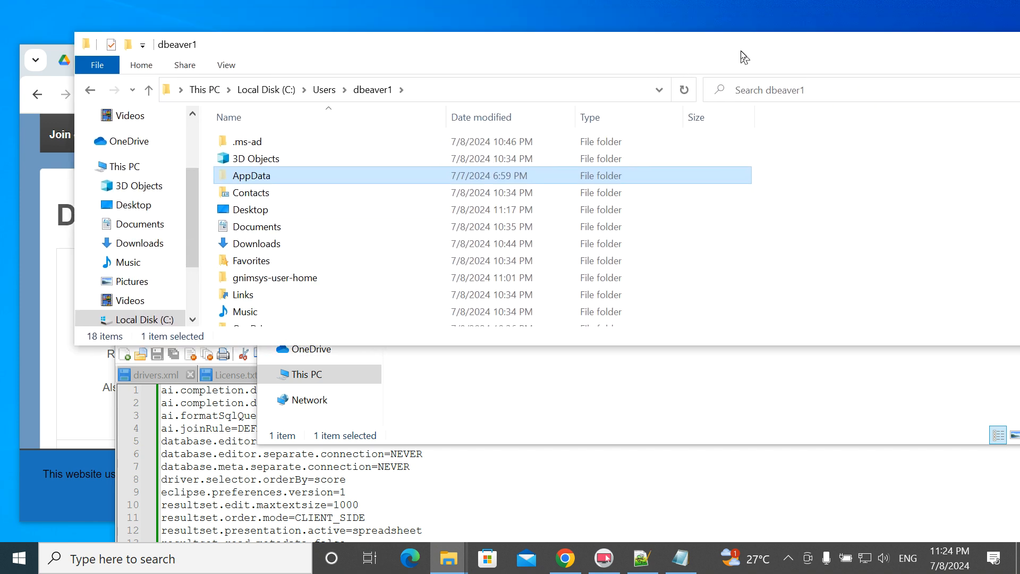
left_click(783, 270)
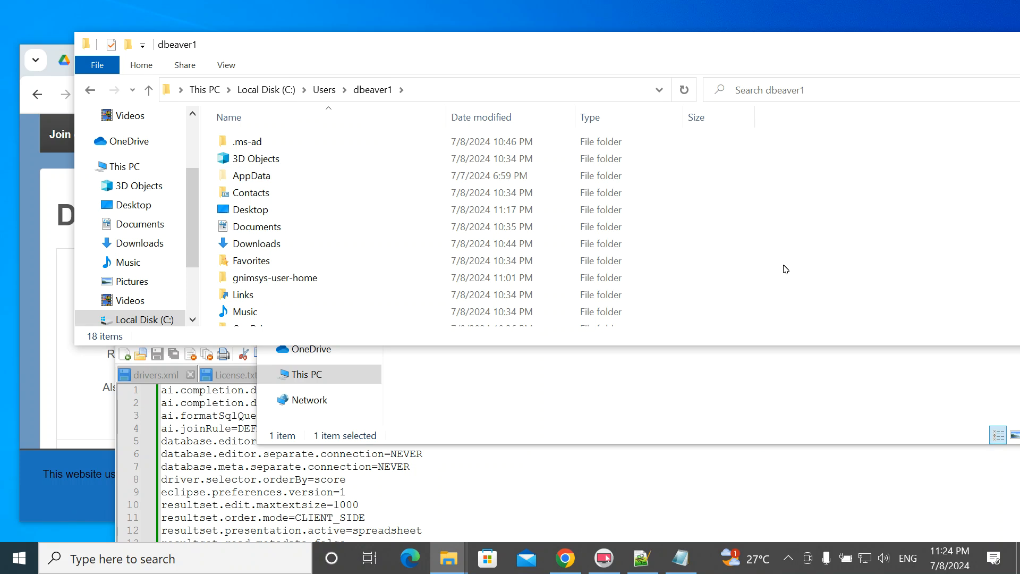
key("ctrl+v")
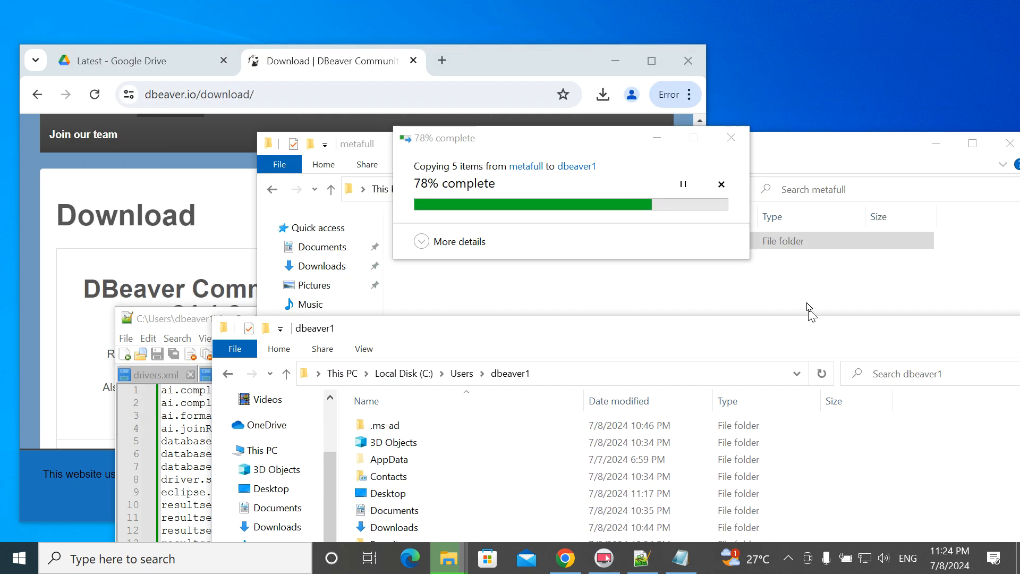
left_click_drag(807, 307, 788, 254)
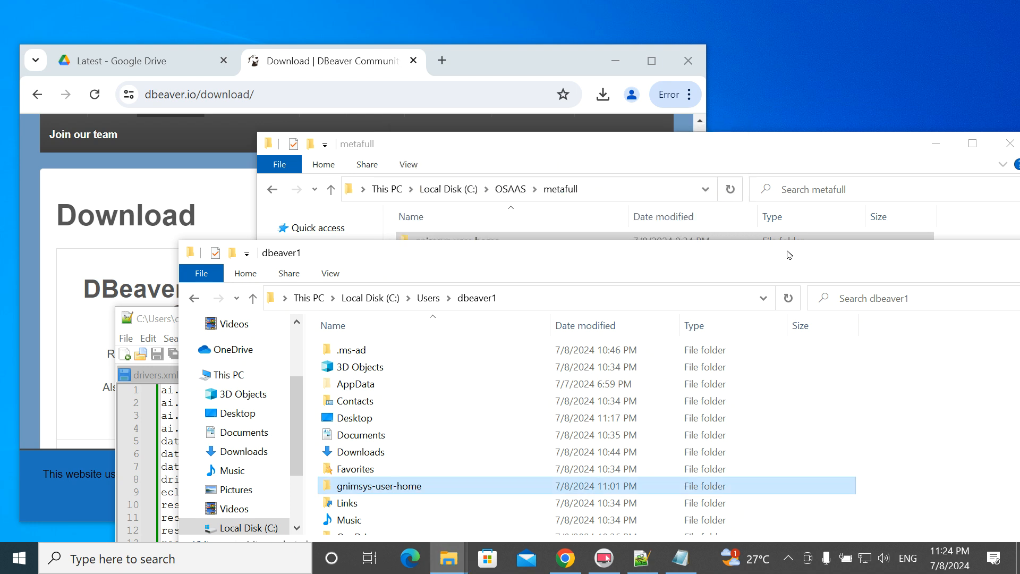
left_click_drag(789, 254, 736, 84)
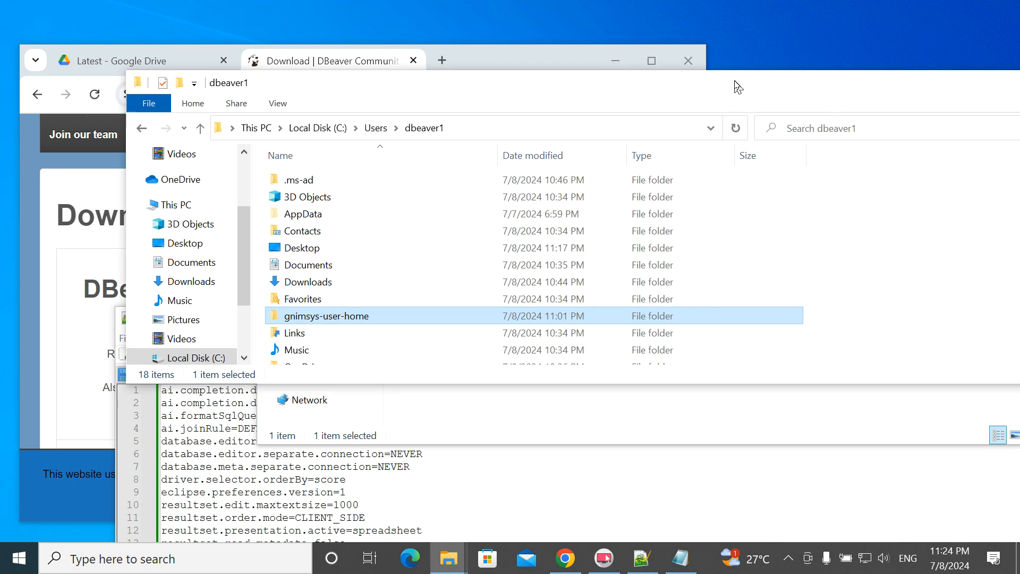
- Open dbeaver1\gnimsys-user-home\.gnimsys and delete the license file, keeping the three .mv files
double_click(270, 321)
double_click(273, 183)
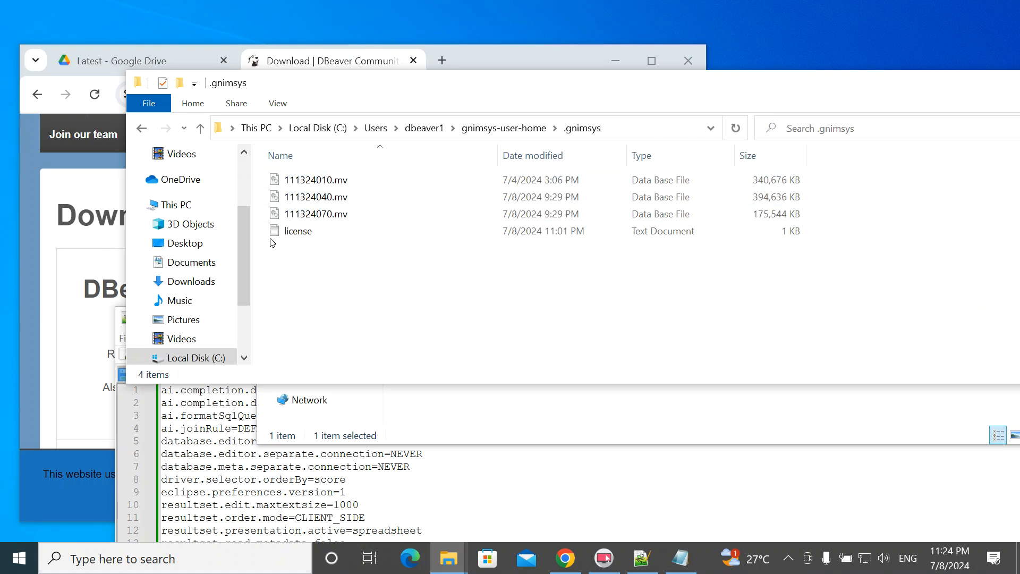
left_click(283, 232)
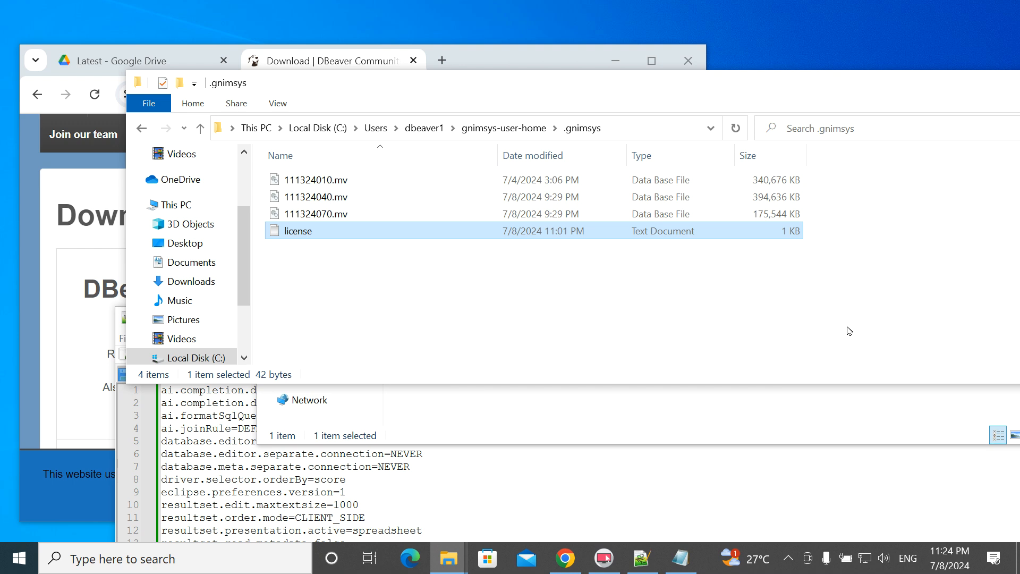
key("Delete")
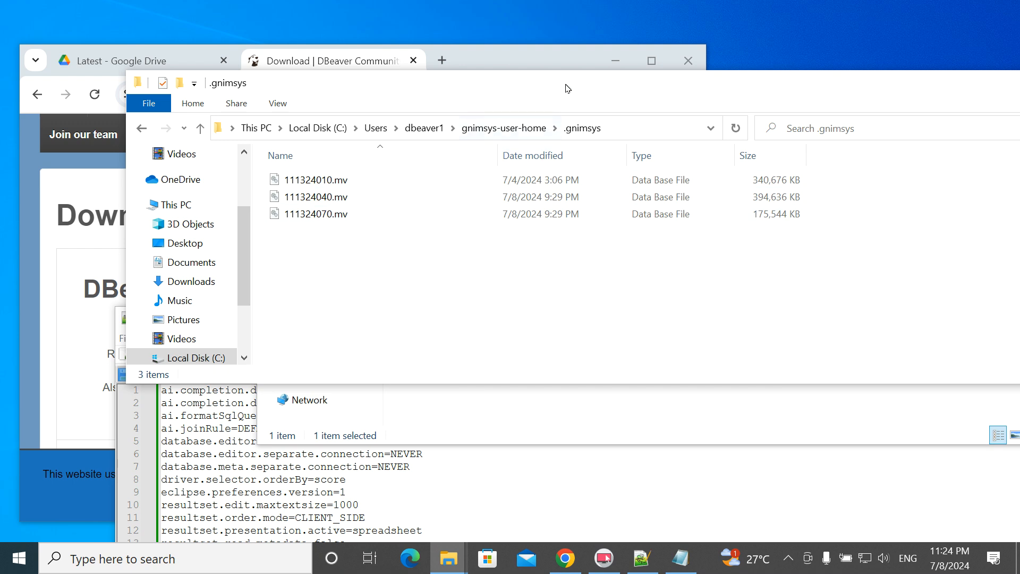
left_click_drag(568, 92, 627, 209)
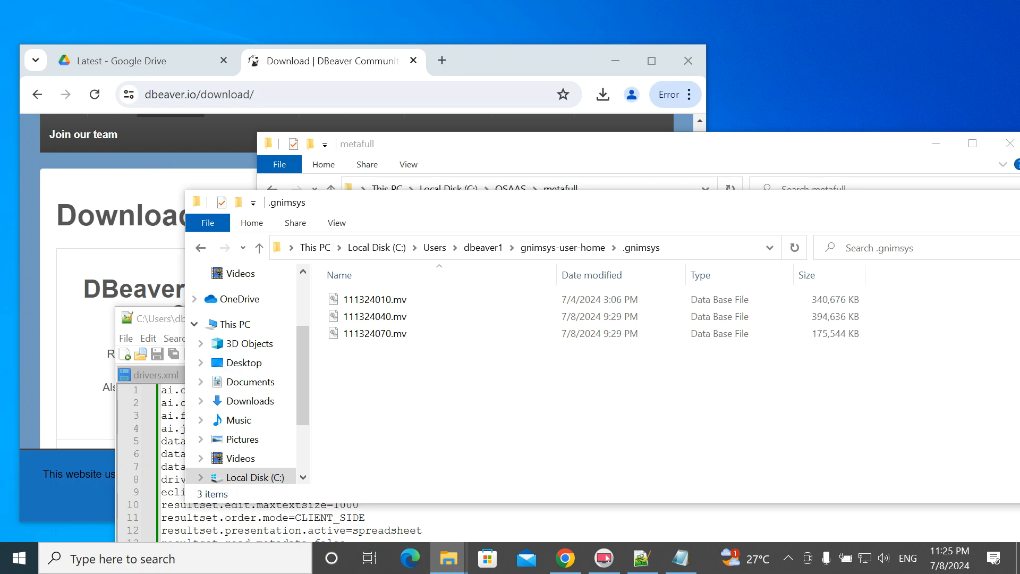
- Launch DBeaver from Windows search and start a new database connection
left_click(123, 560)
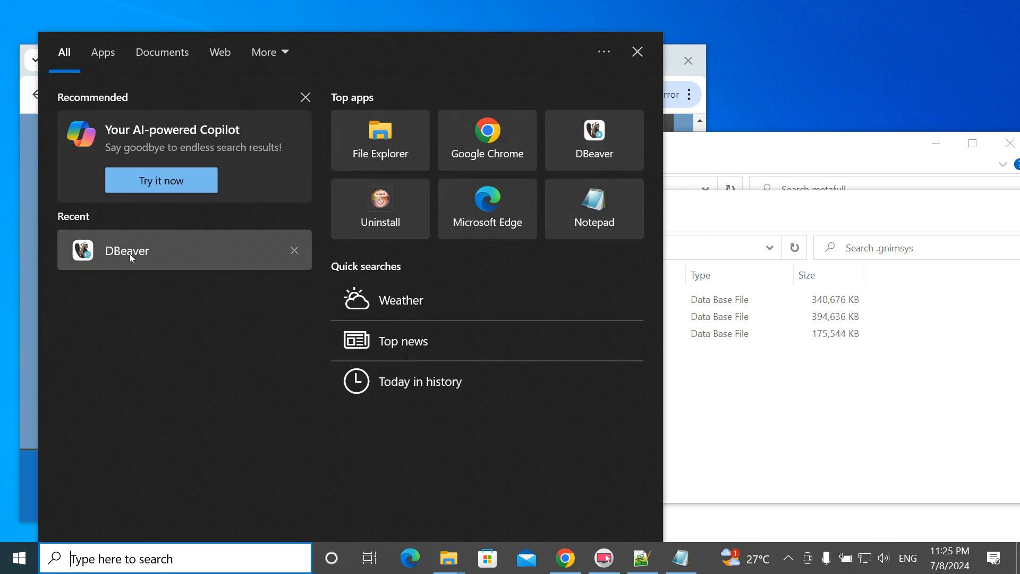
left_click(133, 254)
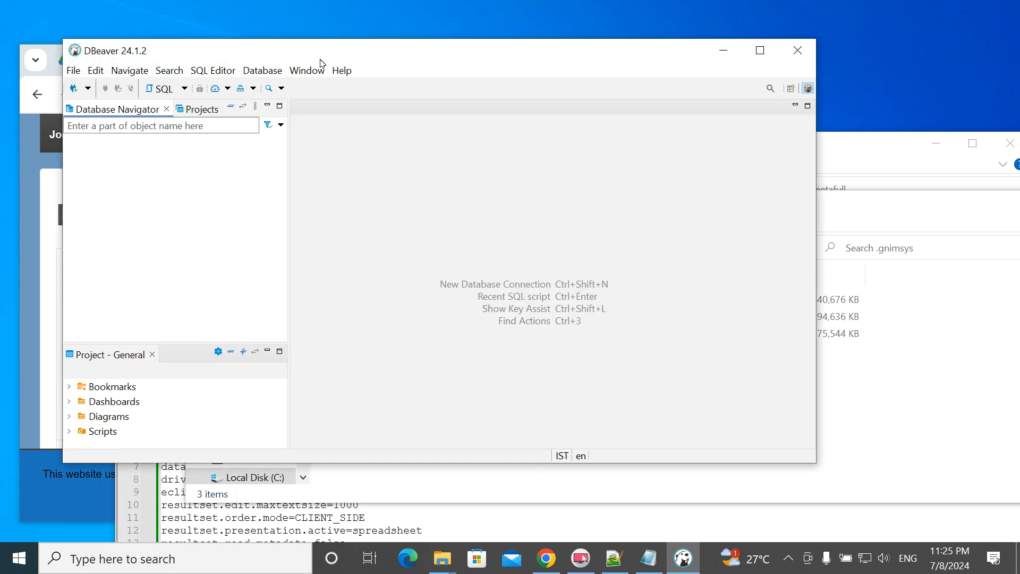
left_click(88, 88)
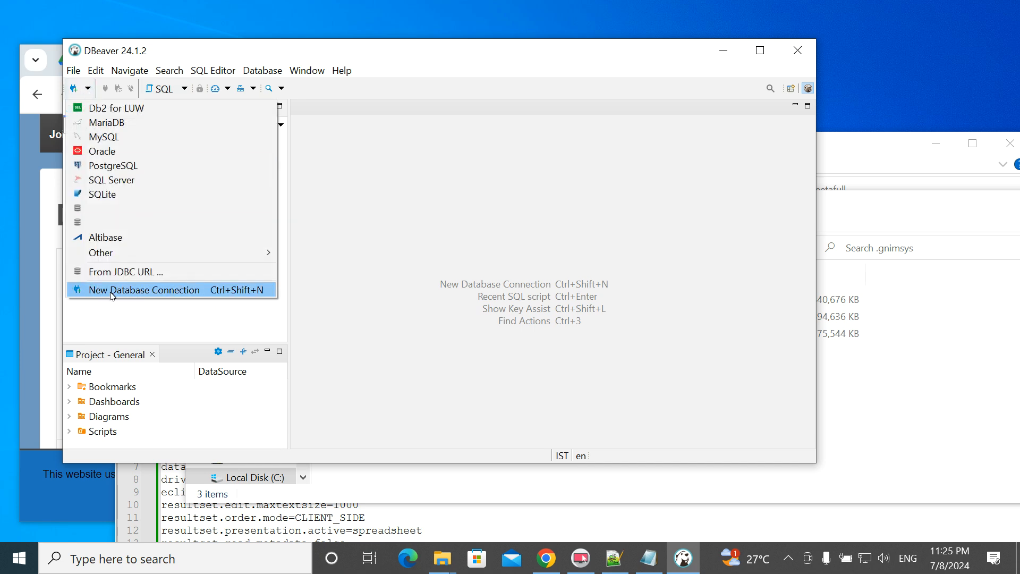
left_click(161, 296)
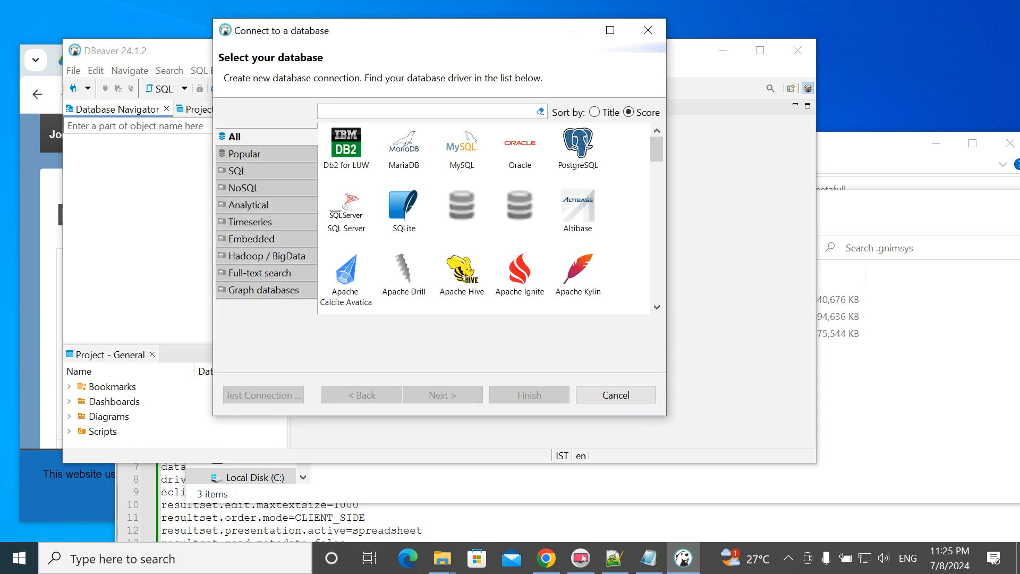
- Filter drivers with 'osaa', choose the OSaaS driver and continue to its connection settings
type("osaa")
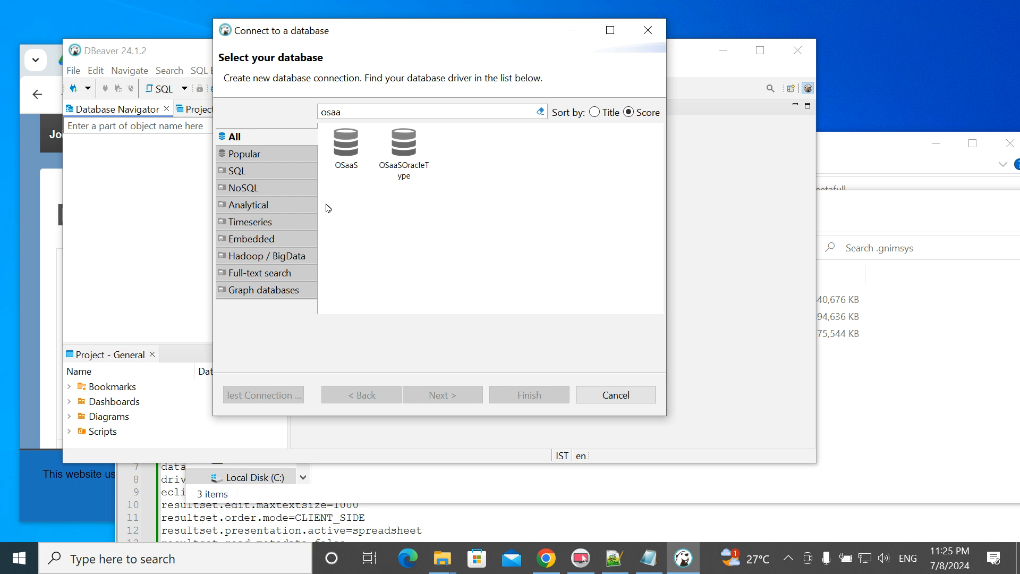
left_click(334, 175)
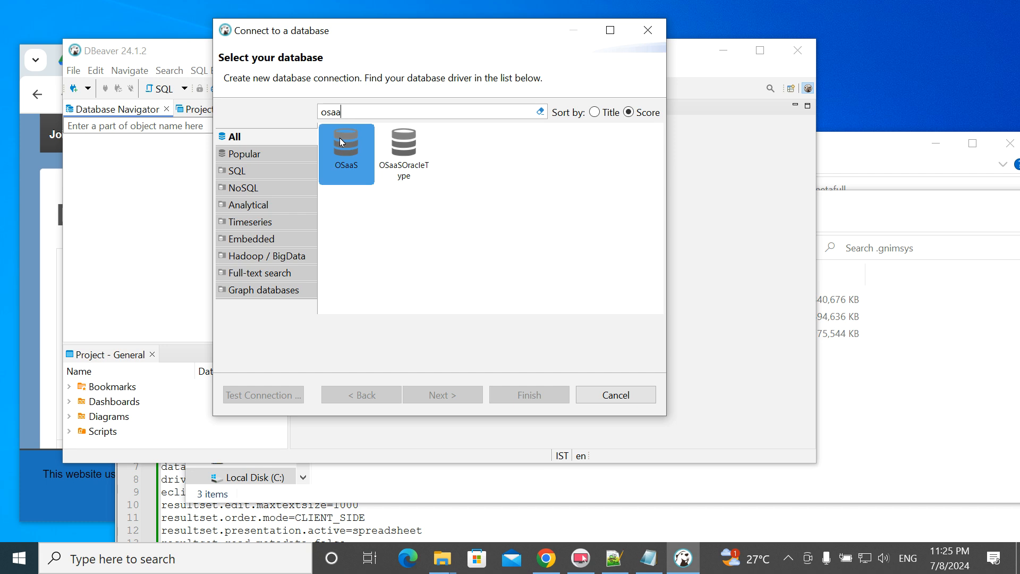
left_click(401, 149)
left_click(439, 152)
left_click(423, 148)
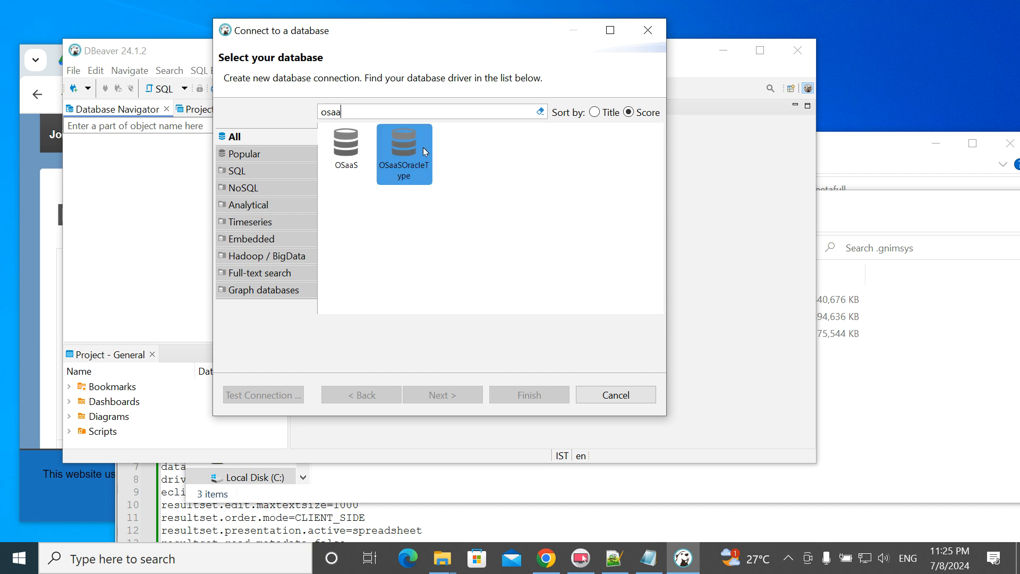
left_click(352, 159)
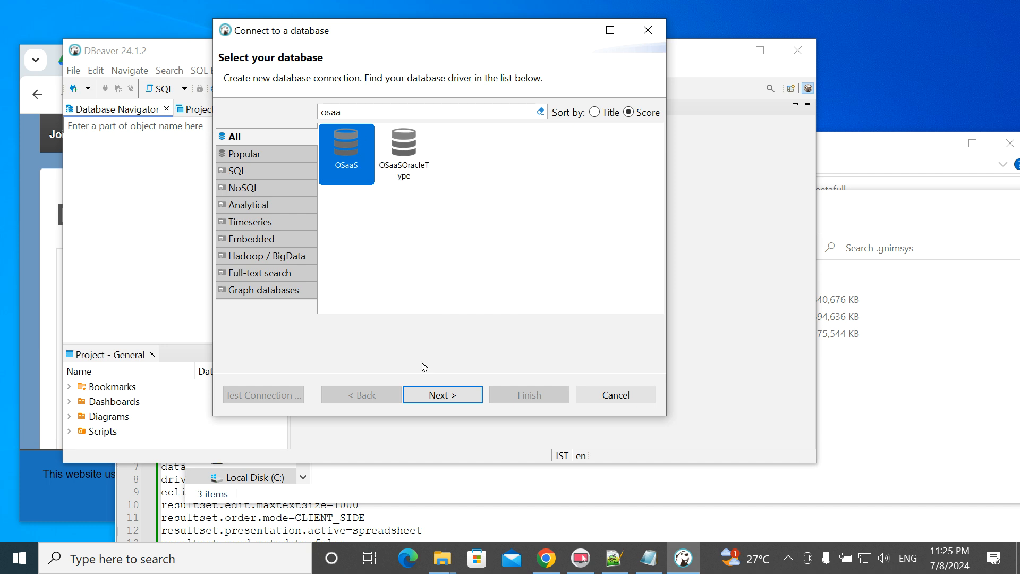
left_click(439, 396)
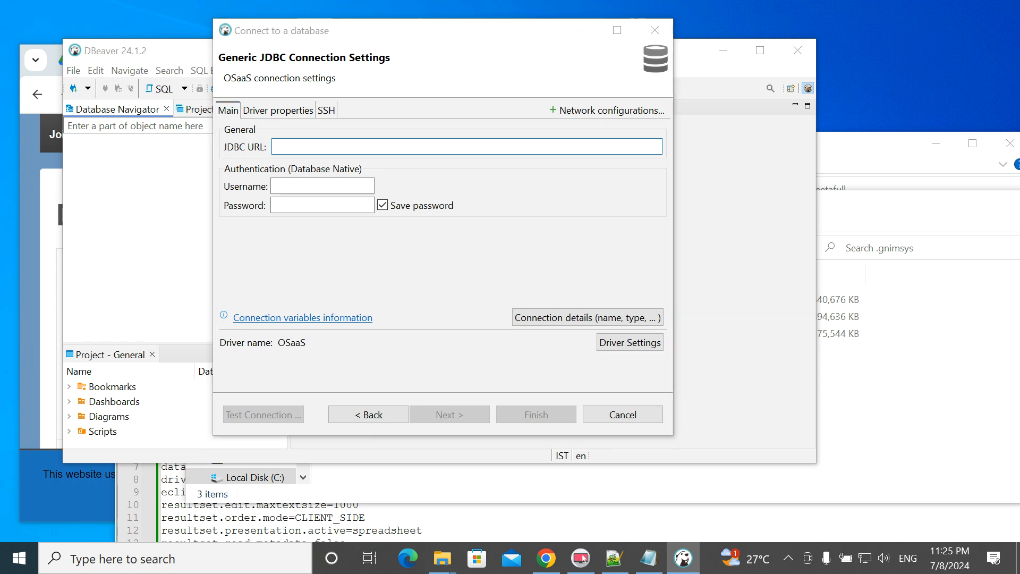
- Paste the OSaaS JDBC URL into the connection's URL field
key("alt+Tab")
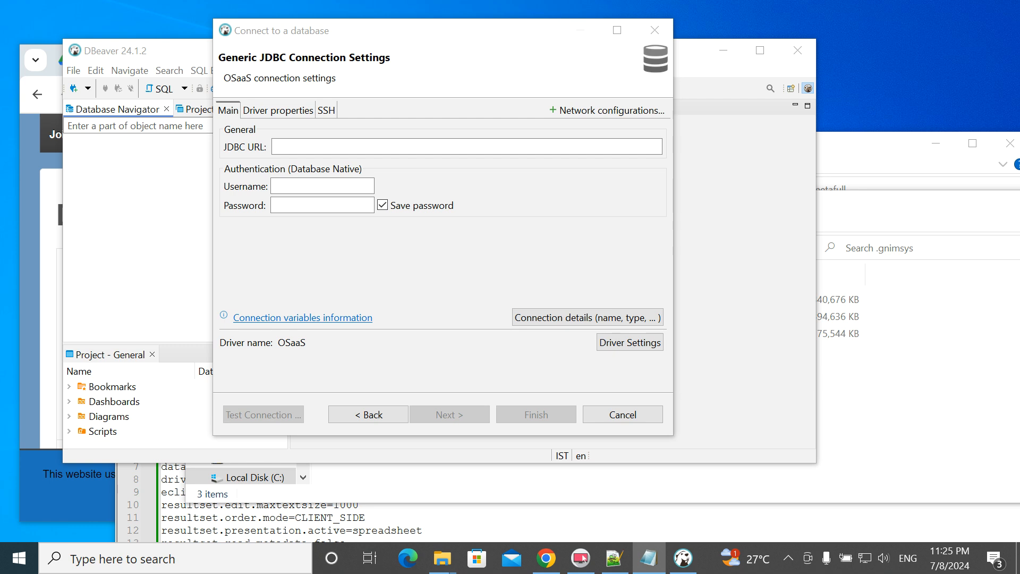
left_click(308, 148)
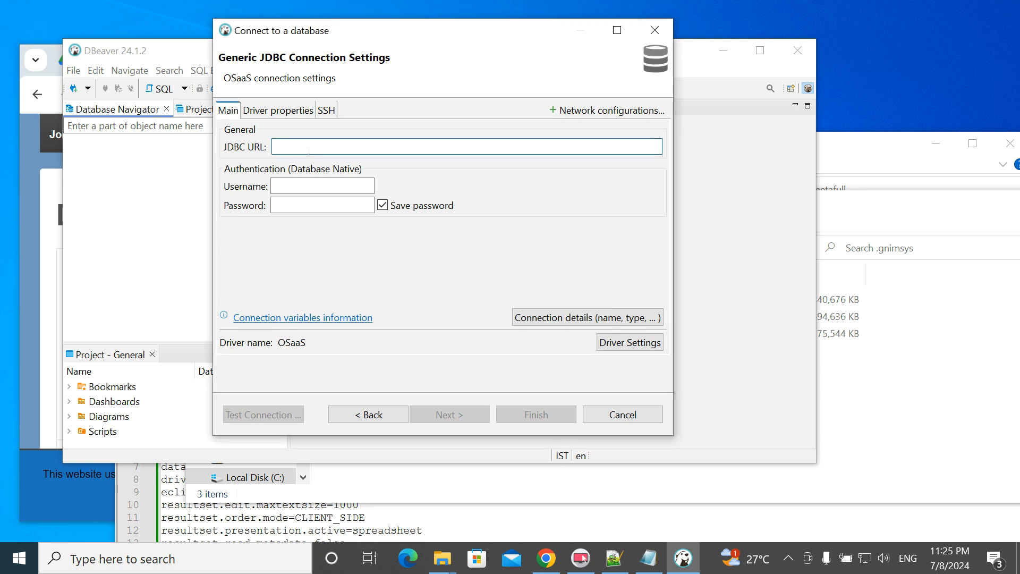
type("jdbc:osaas:dabpqy.ds-fa.oraclepdemos.com")
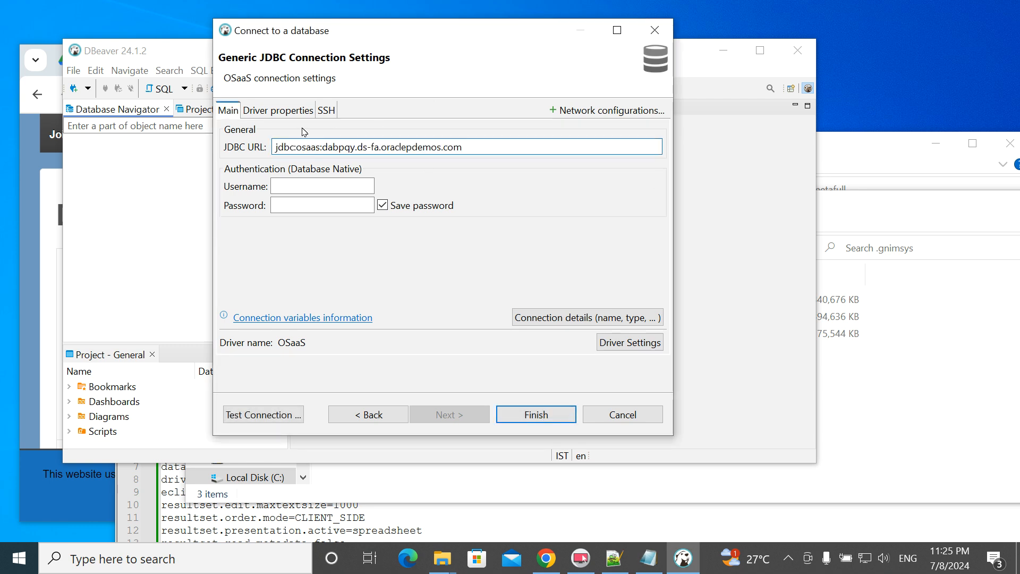
left_click_drag(320, 147, 275, 147)
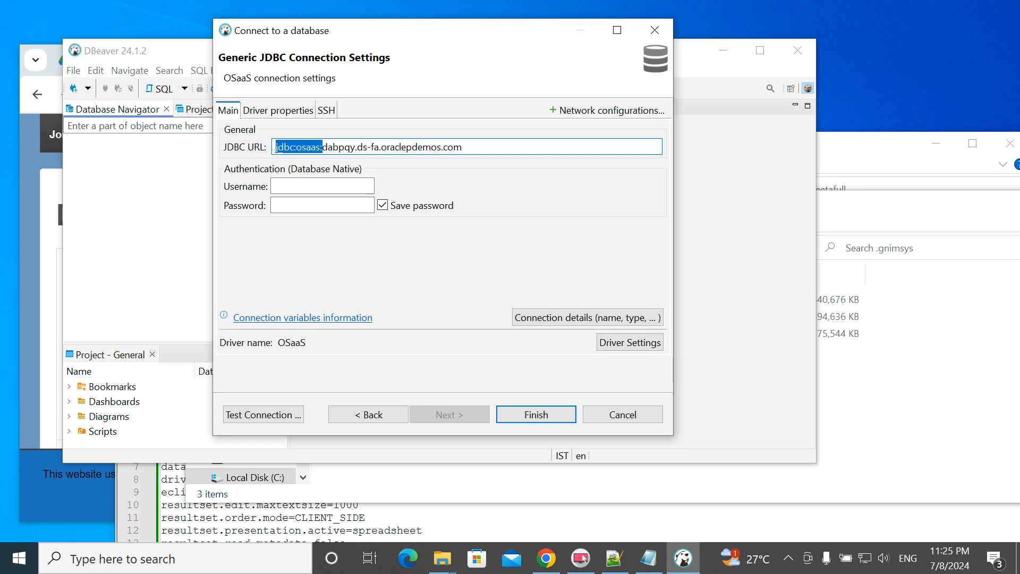
left_click(339, 147)
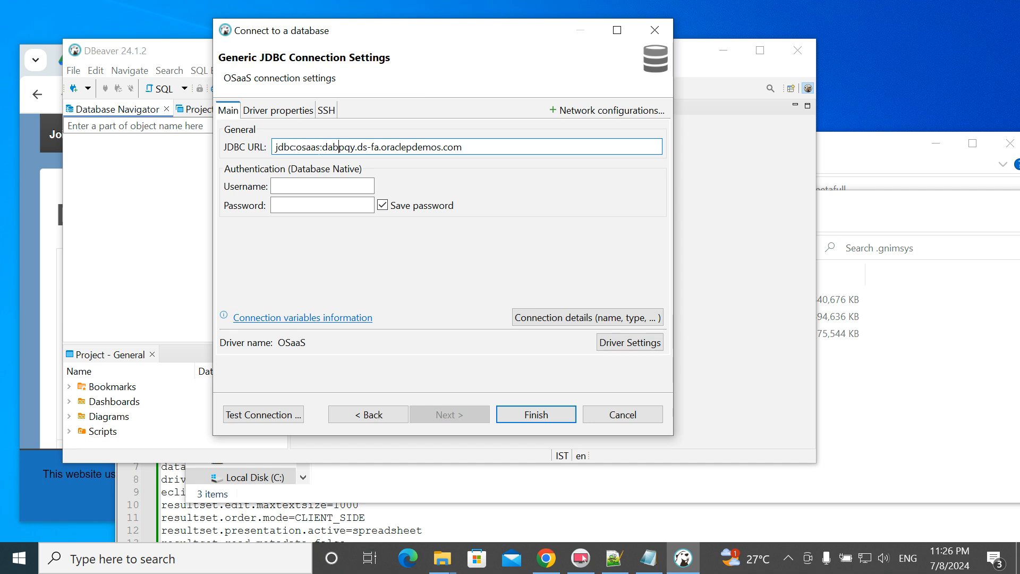
left_click_drag(322, 147, 462, 147)
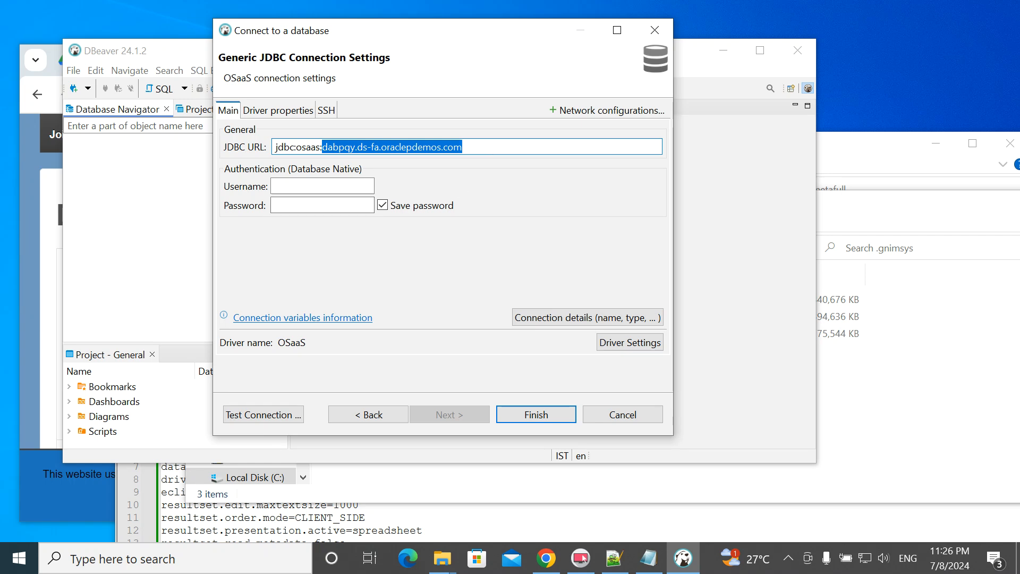
- Paste the account username and password into the Main tab and finish creating the connection
key("alt+Tab")
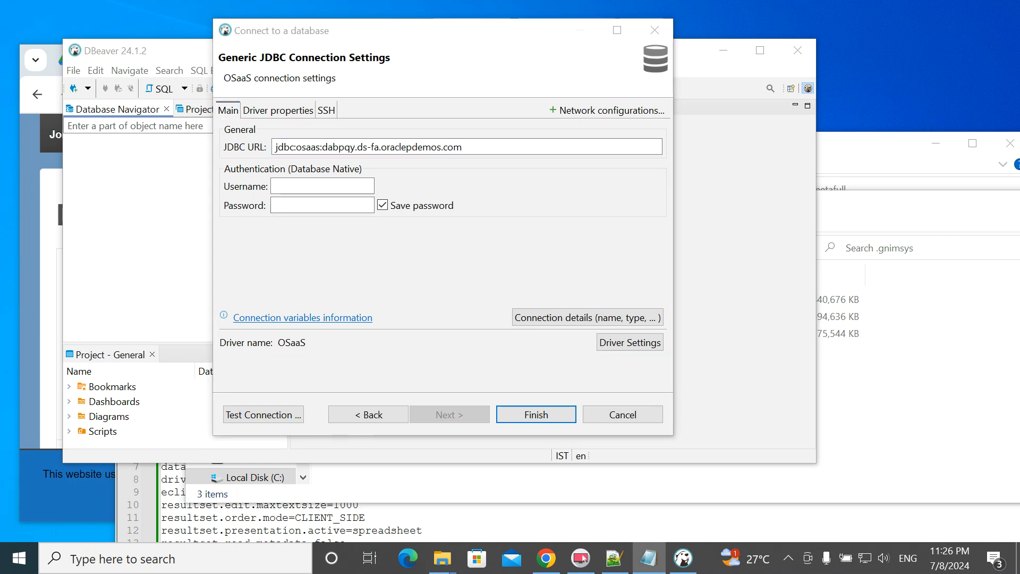
key("alt+Tab")
left_click(322, 185)
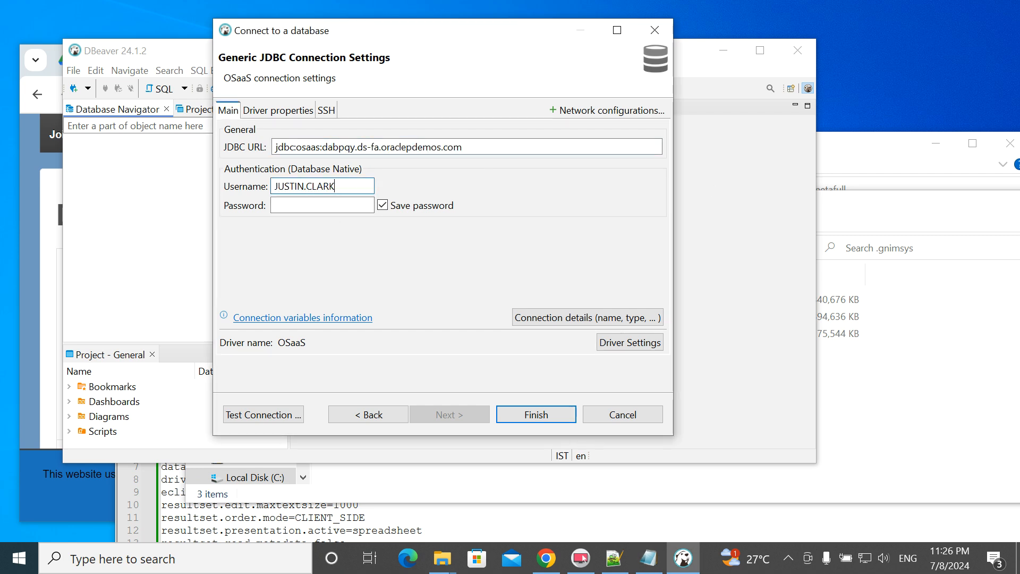
key("alt+Tab")
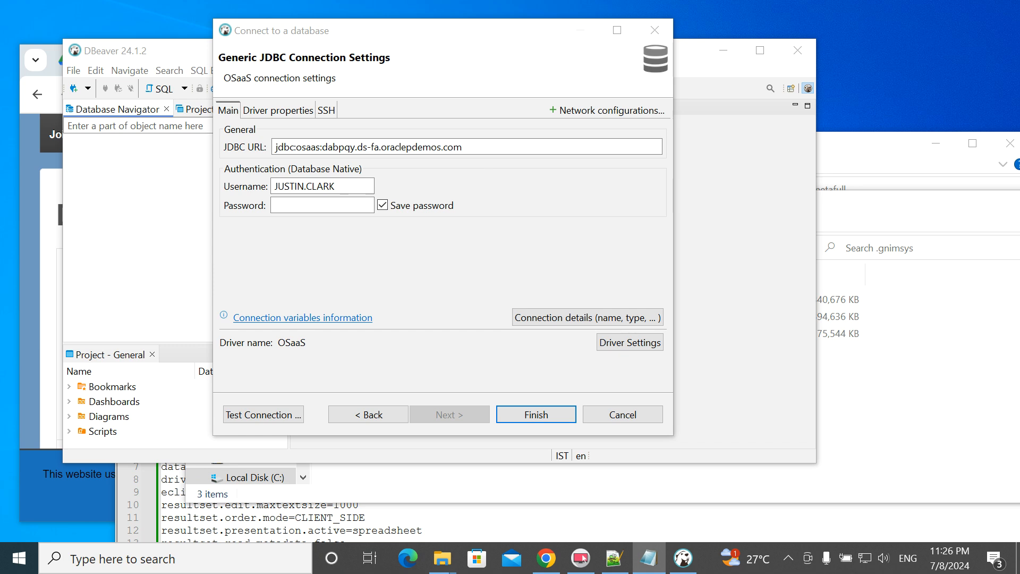
left_click(320, 205)
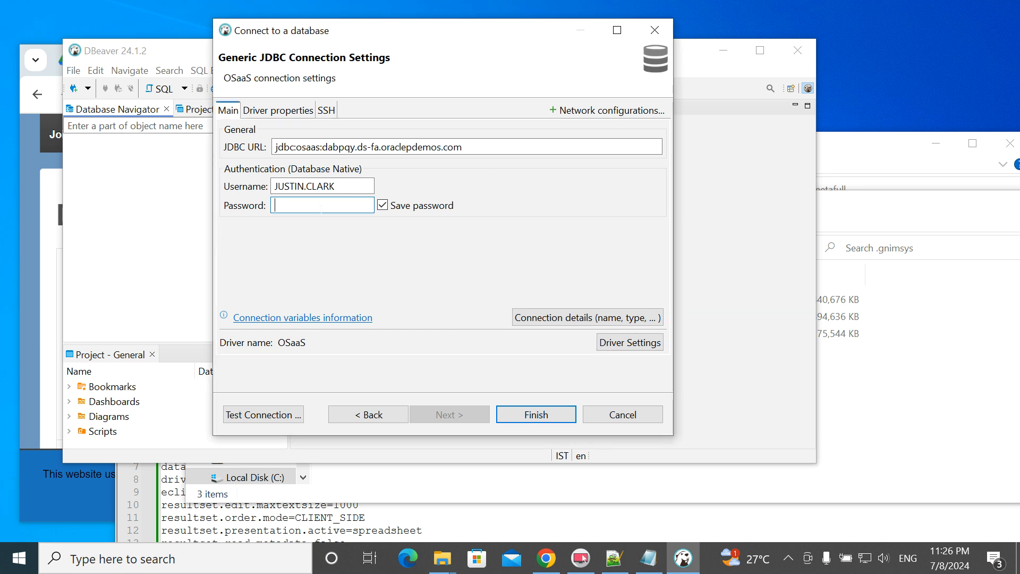
key("ctrl+v")
left_click(537, 416)
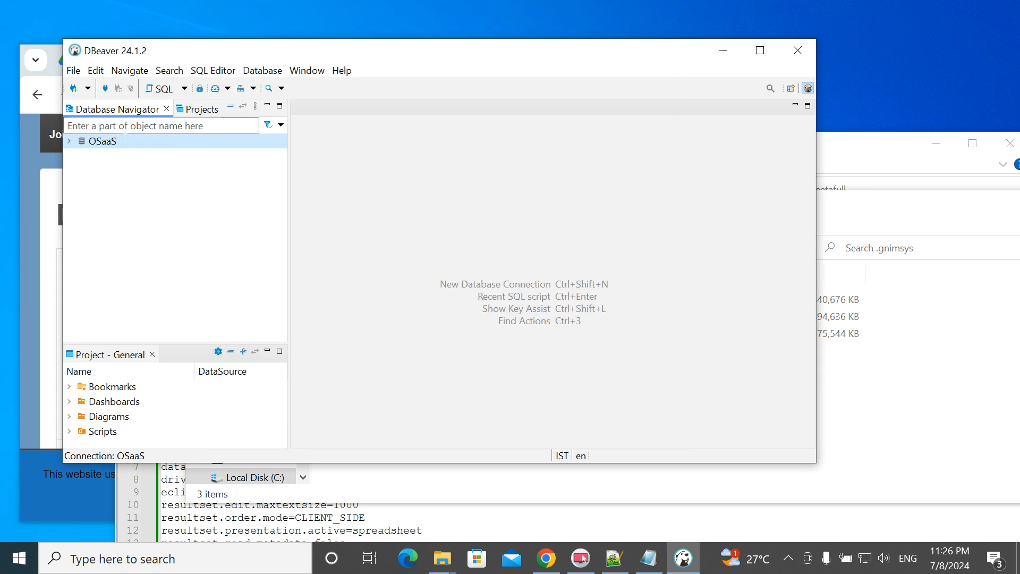
- Connect to OSaaS to list the FUSION schema, maximize DBeaver, and start a new SQL script
left_click(70, 141)
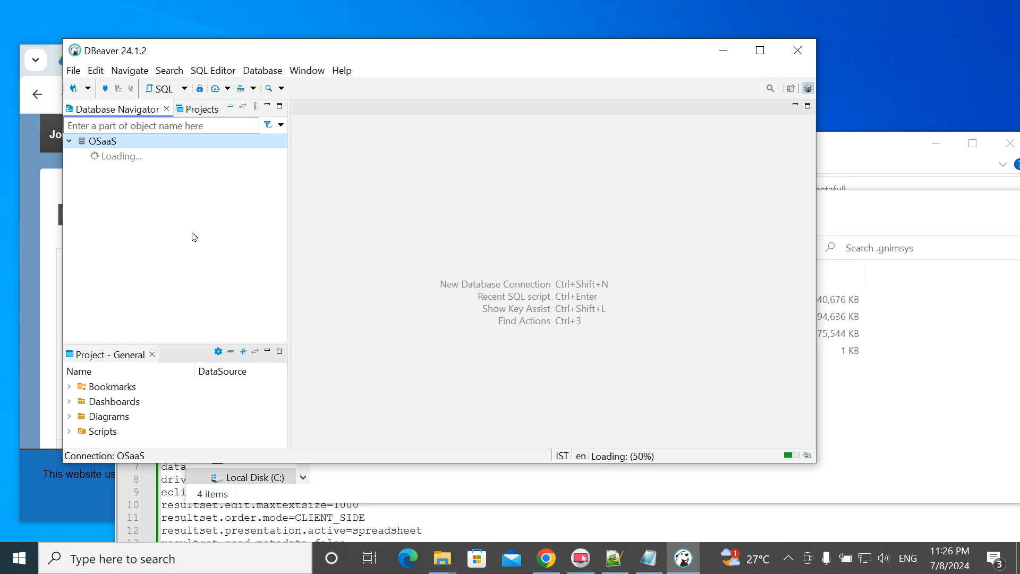
left_click(759, 50)
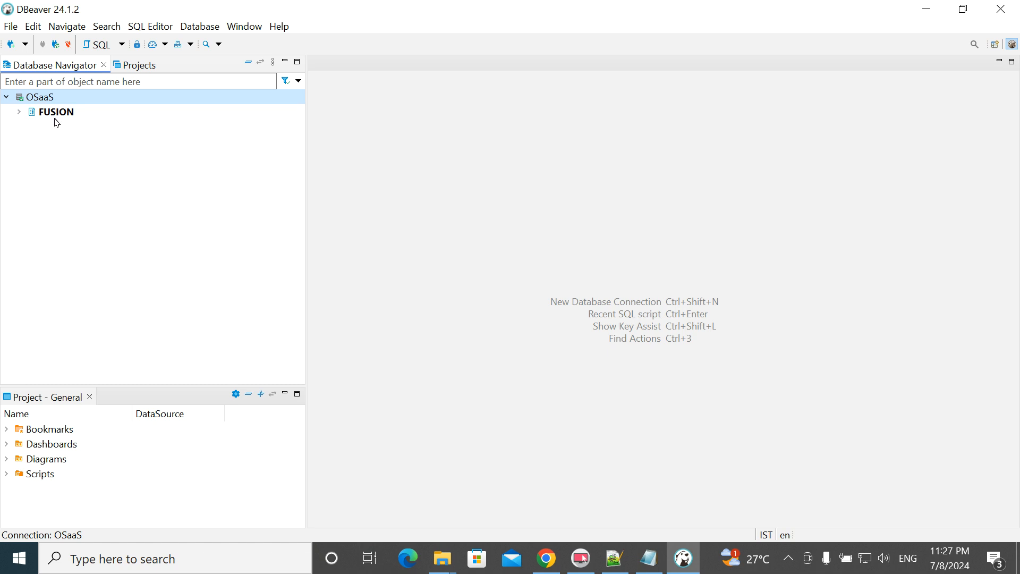
right_click(44, 99)
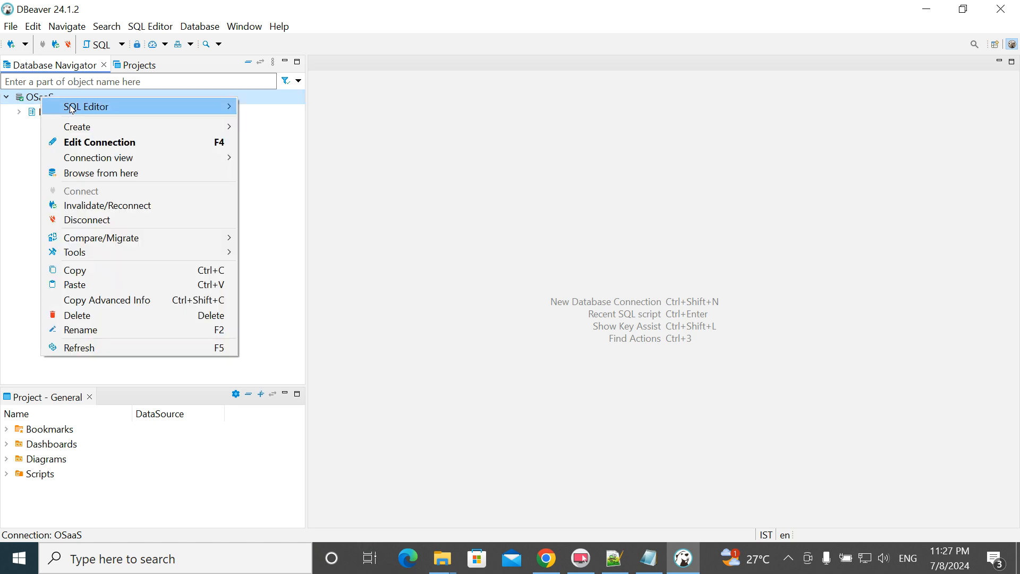
mouse_move(108, 108)
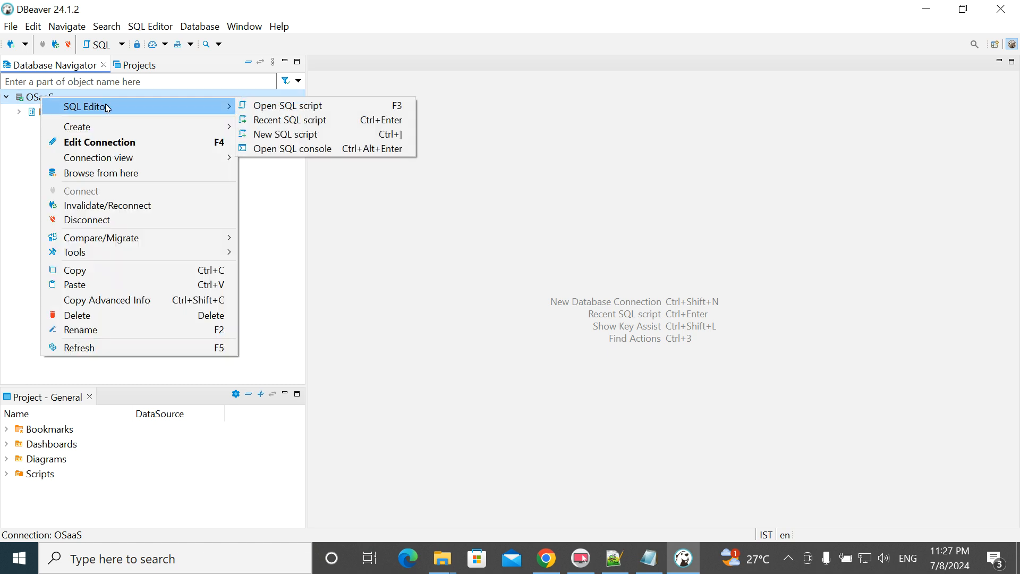
left_click(321, 142)
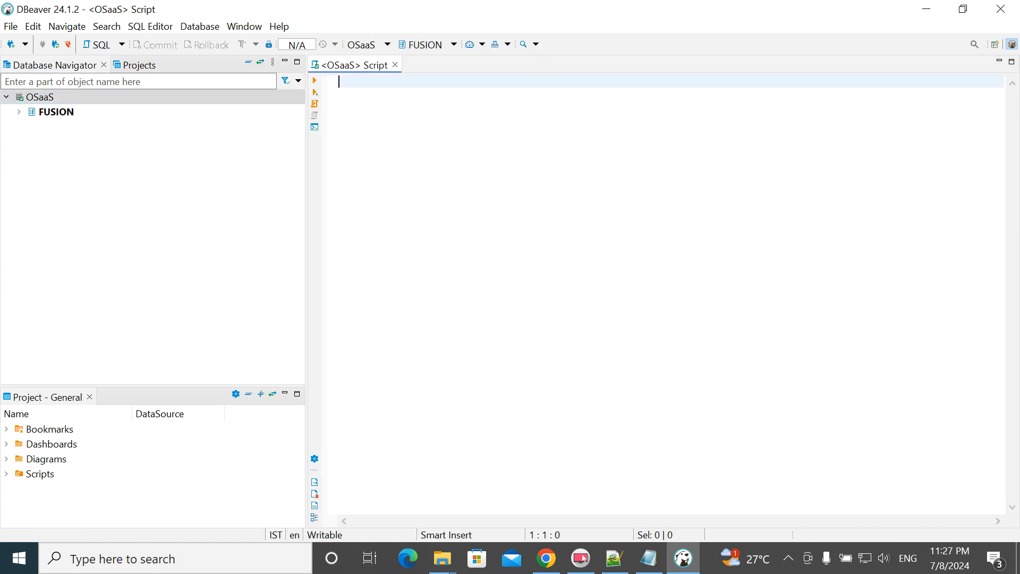
- Run SELECT * FROM AP_INVOICES_ALL, completing the table name from autocomplete
type("selec")
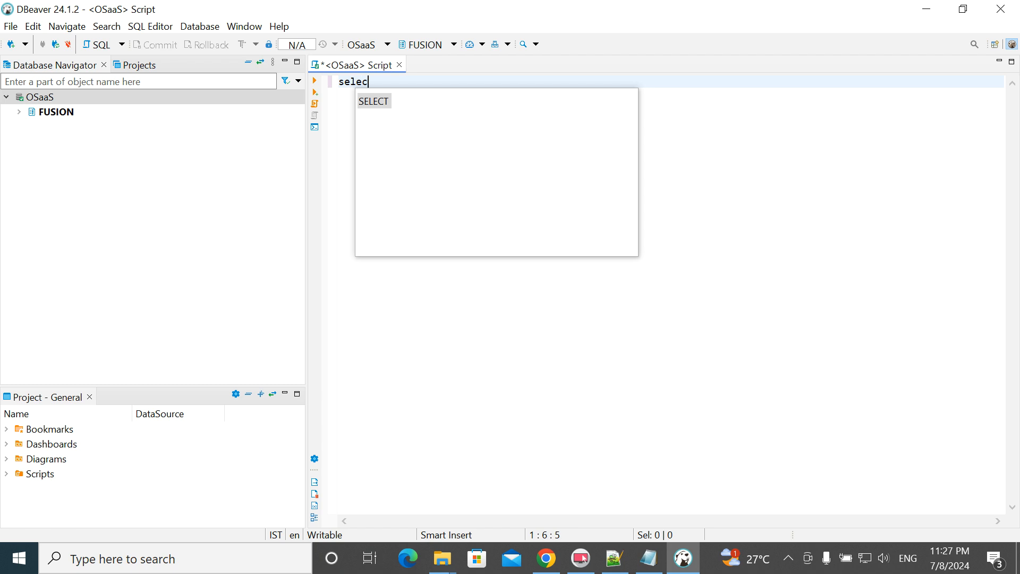
type("t * ")
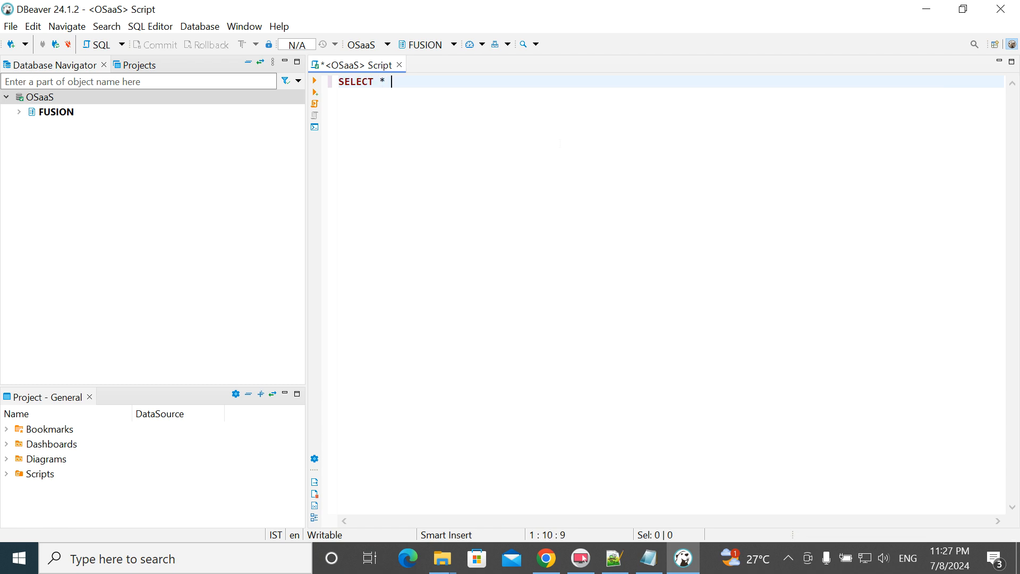
type("from ap_invoic")
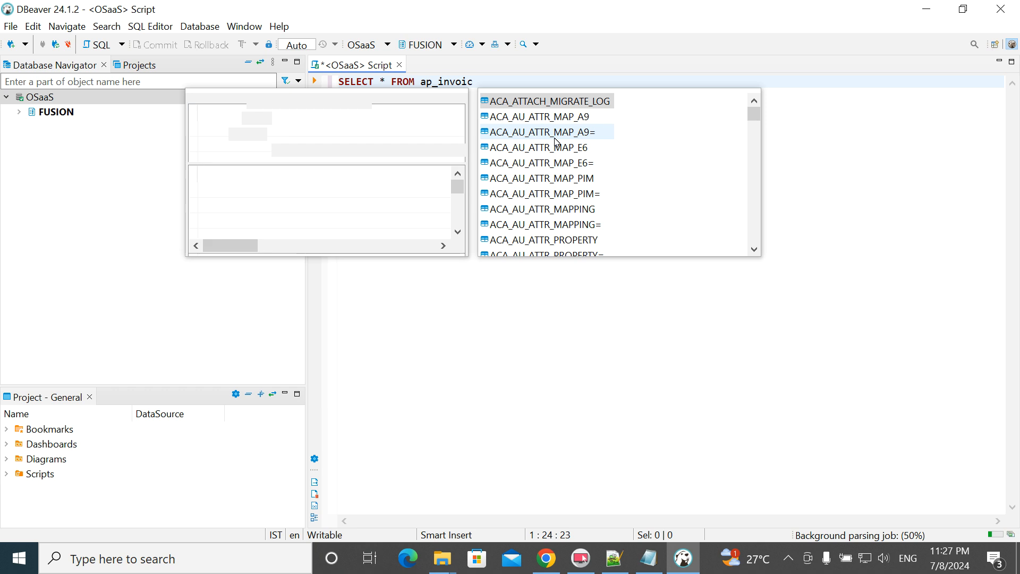
type("es")
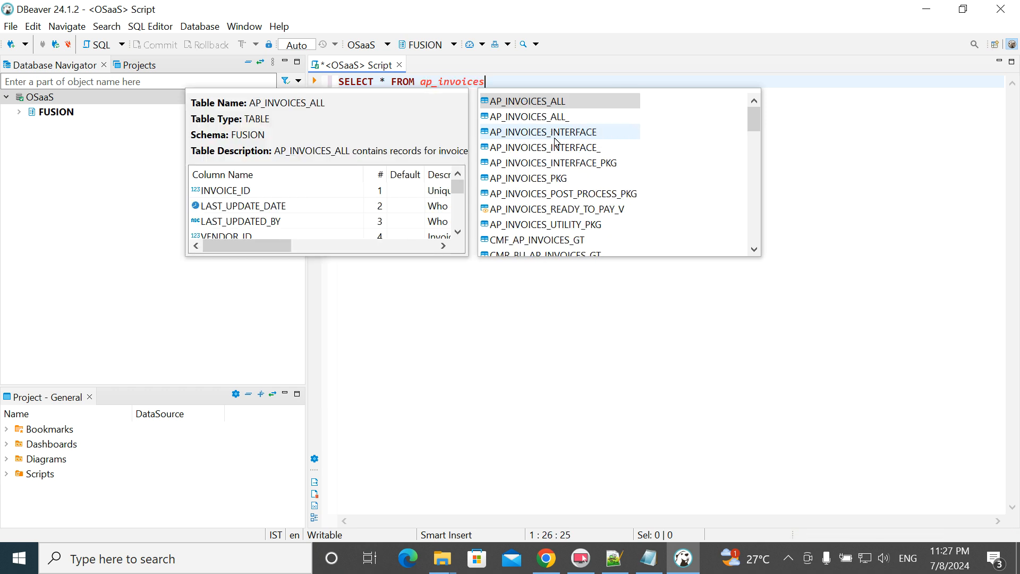
key("Return")
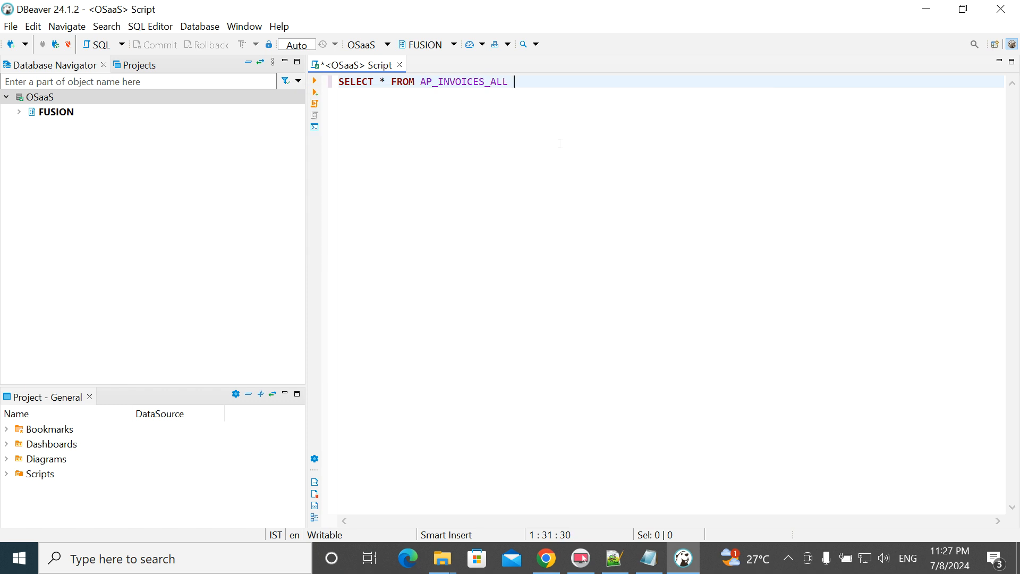
key("ctrl+Return")
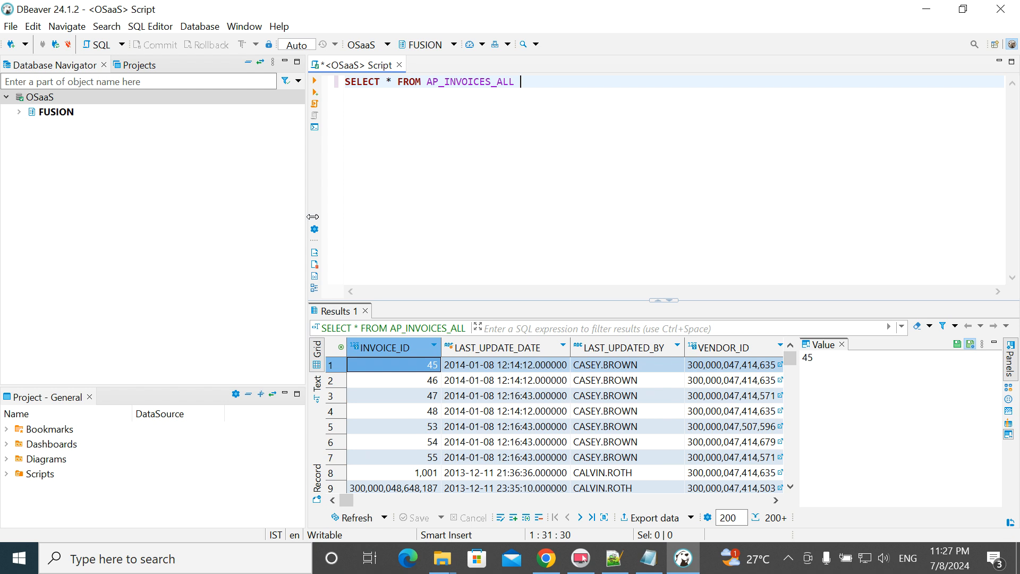
- Narrow the navigator, close the Value panel, and enlarge the results grid, then open AP_INVOICES_ALL from the query
left_click_drag(190, 233, 138, 233)
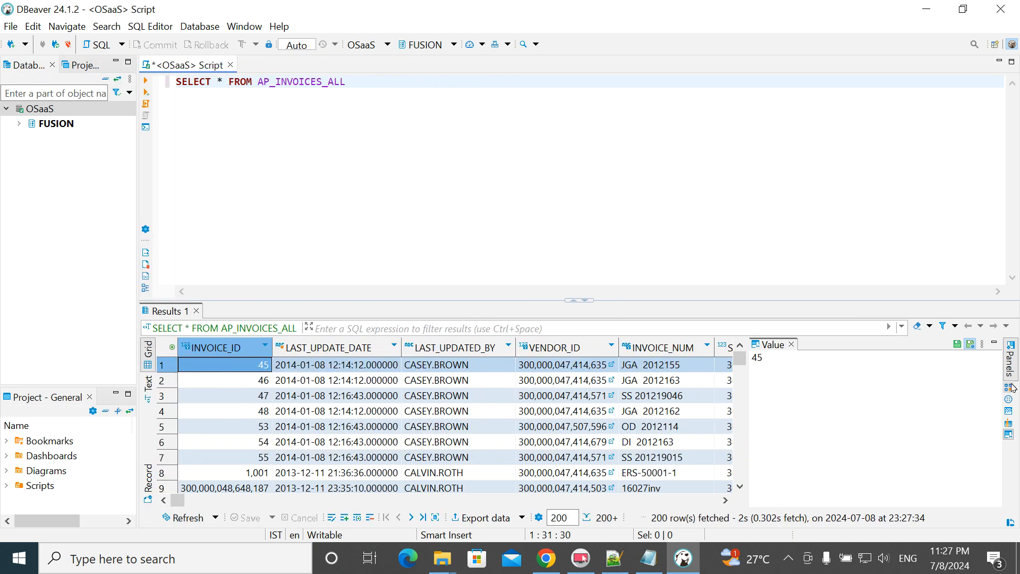
left_click(792, 344)
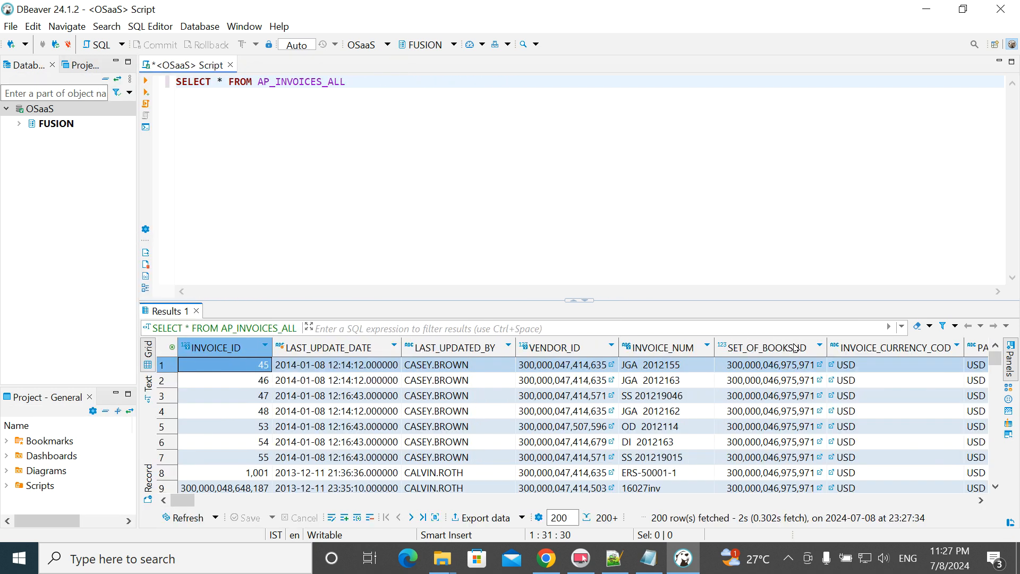
left_click_drag(677, 301, 676, 221)
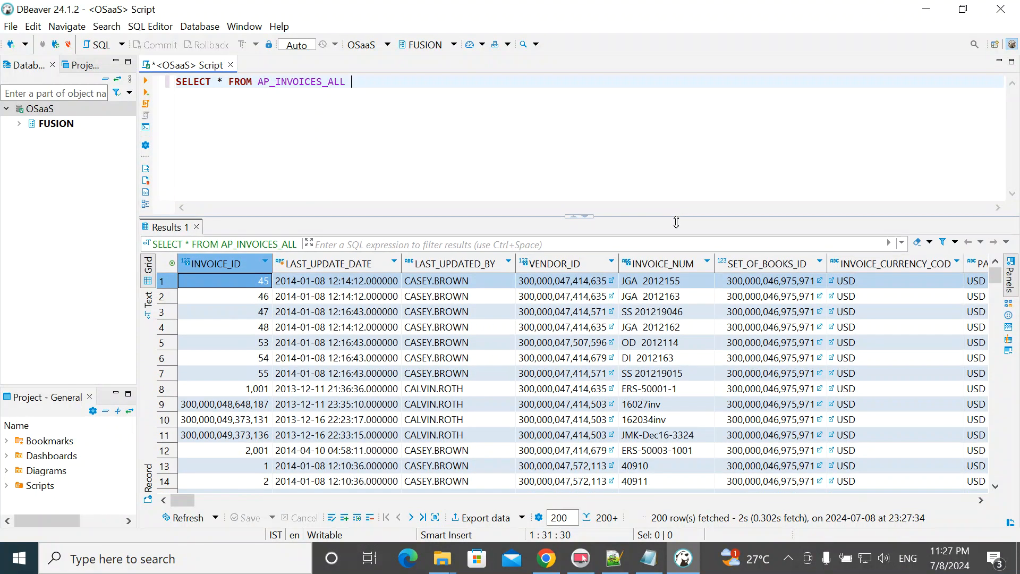
left_click(566, 518)
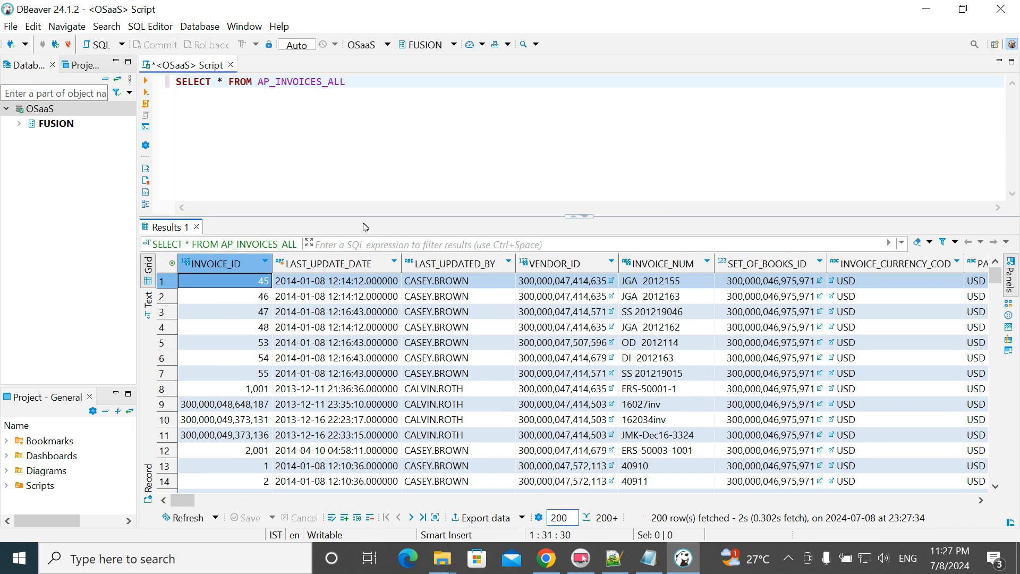
left_click_drag(365, 218, 366, 239)
left_click(346, 131)
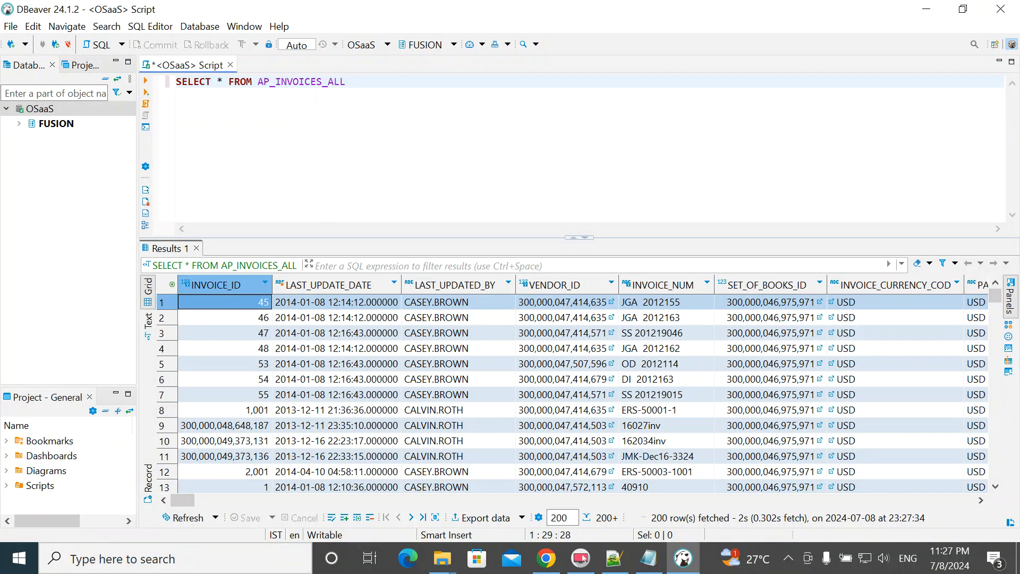
left_click(311, 83)
left_click(306, 81, "ctrl")
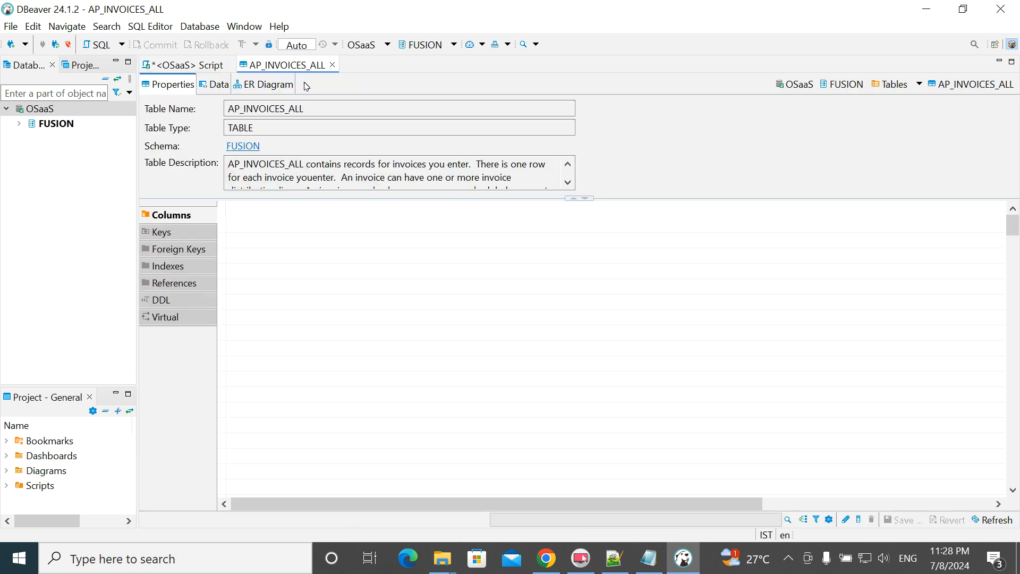
scroll(321, 345, "down", 8)
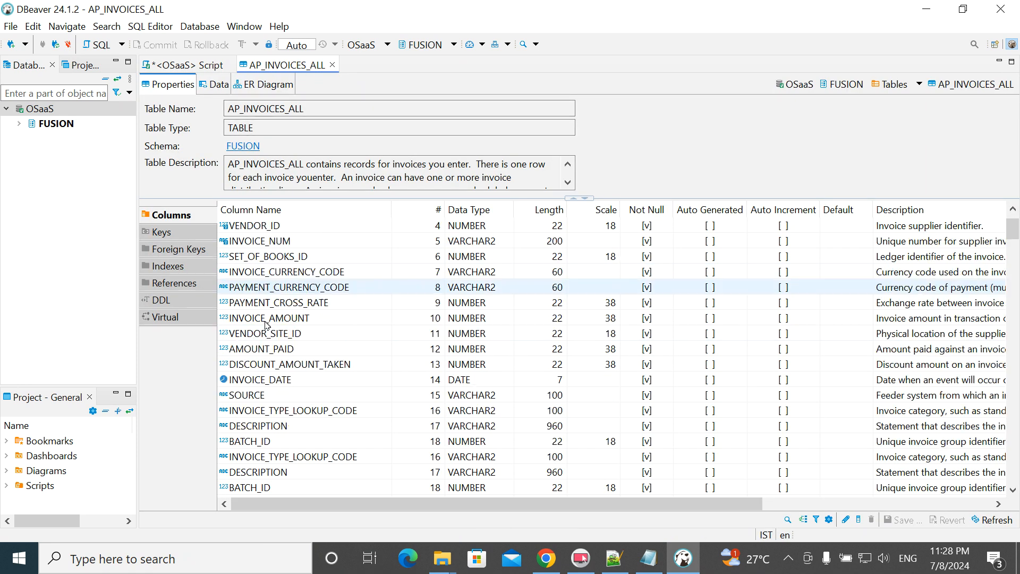
scroll(324, 288, "down", 9)
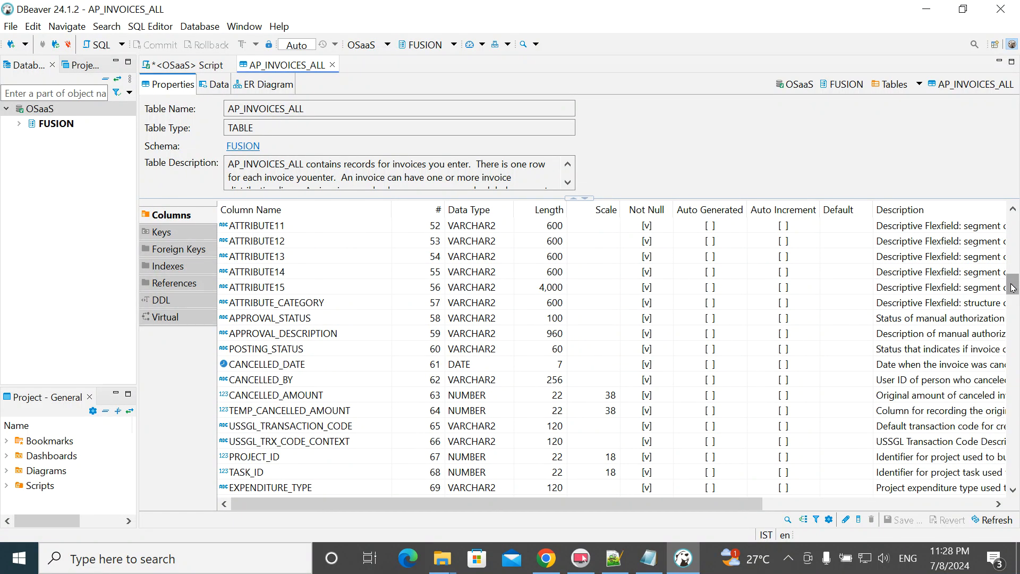
left_click_drag(1015, 285, 1015, 262)
scroll(611, 351, "up", 2)
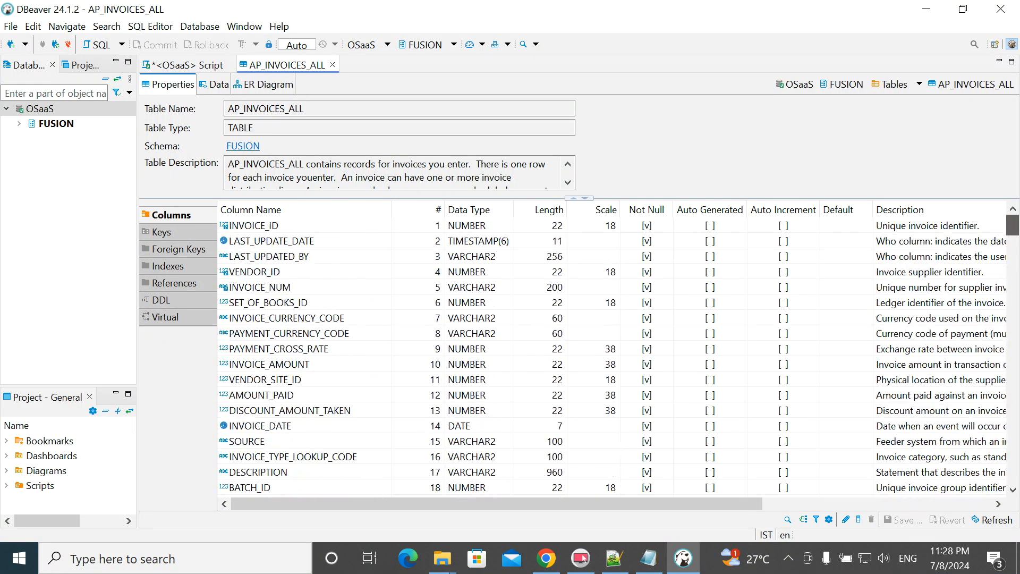
scroll(611, 351, "down", 17)
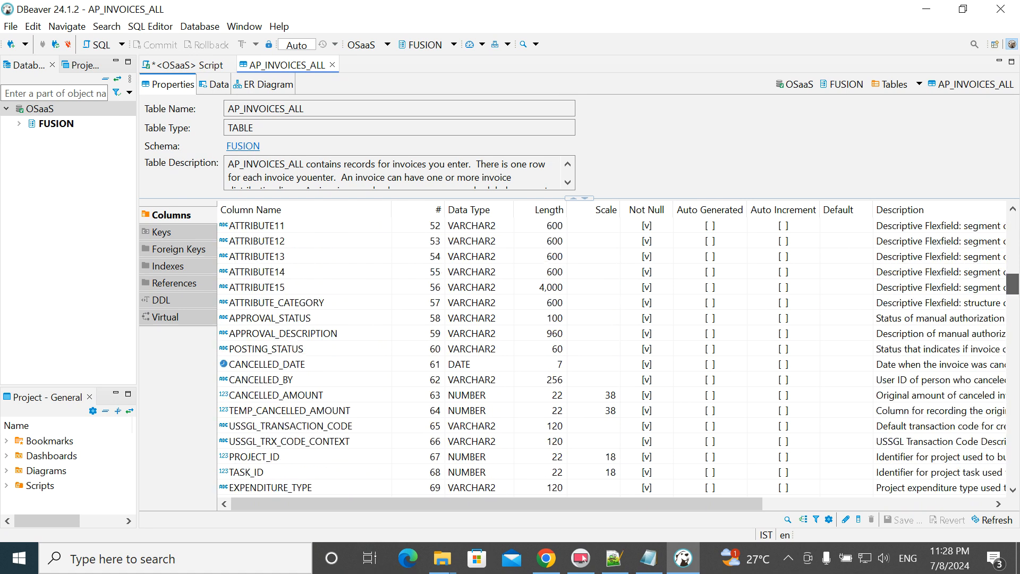
scroll(610, 351, "down", 20)
scroll(611, 351, "up", 1)
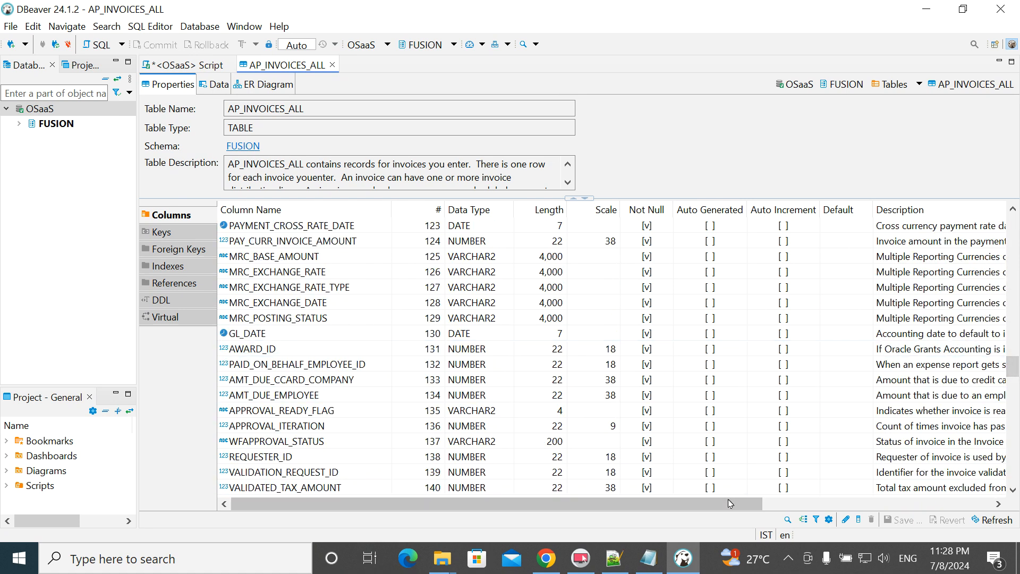
left_click_drag(759, 503, 531, 505)
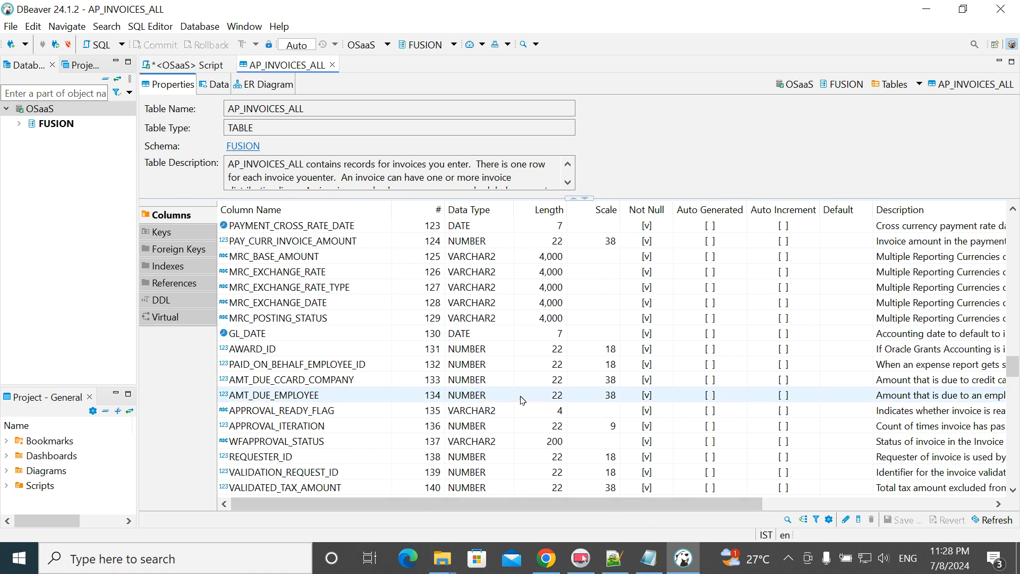
- Open the AP_INVOICES_ALL ER diagram and zoom it out to 60%
left_click(266, 90)
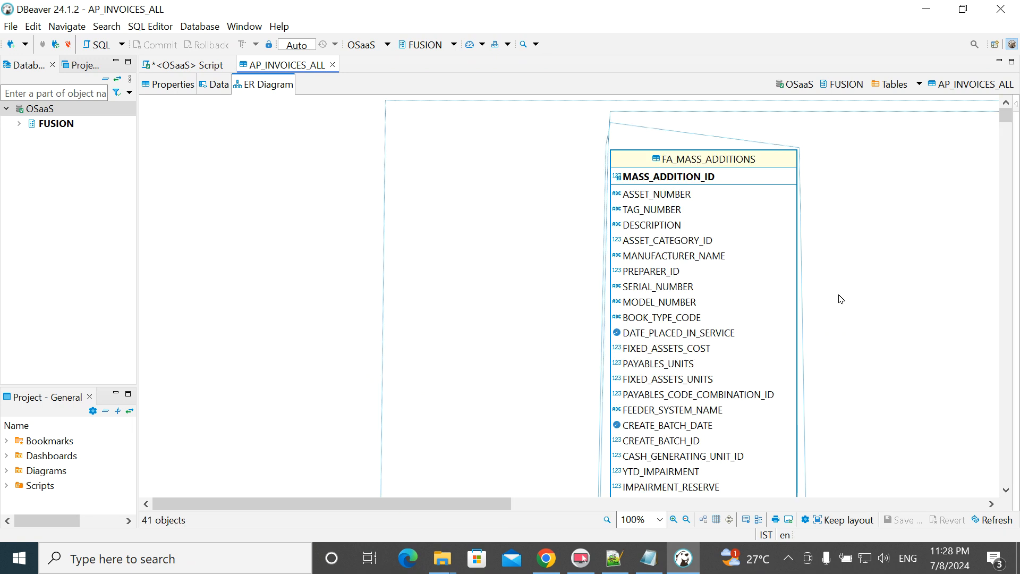
scroll(846, 307, "down", 3)
scroll(846, 306, "up", 3)
left_click(686, 520)
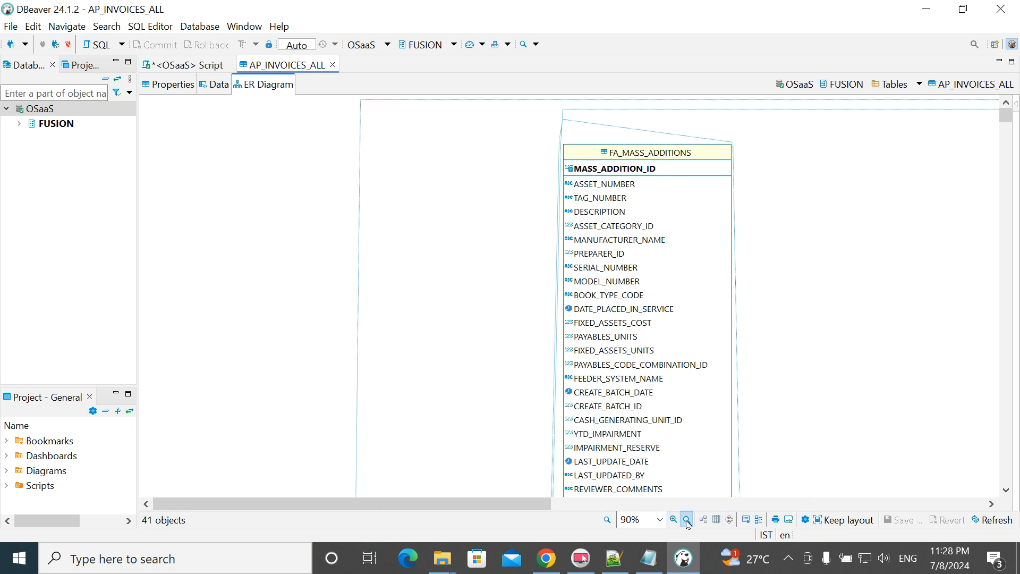
left_click(687, 520)
left_click(687, 521)
left_click(687, 521)
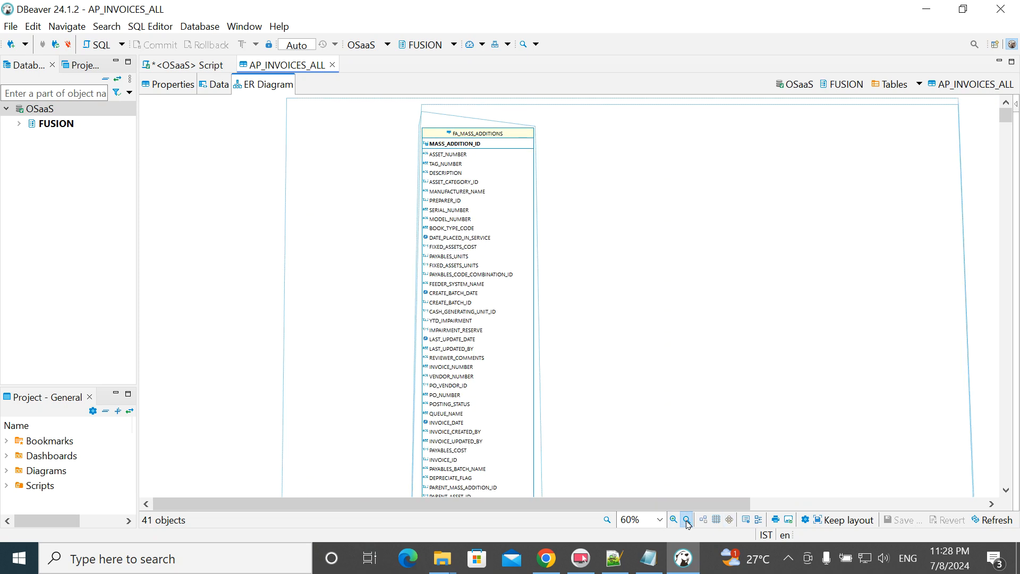
scroll(771, 310, "down", 10)
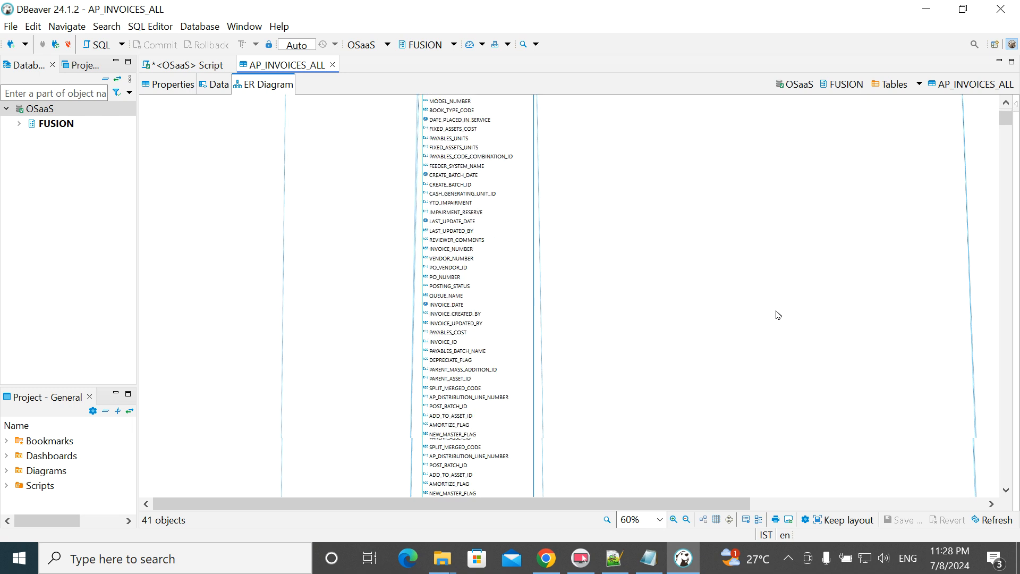
scroll(779, 315, "up", 10)
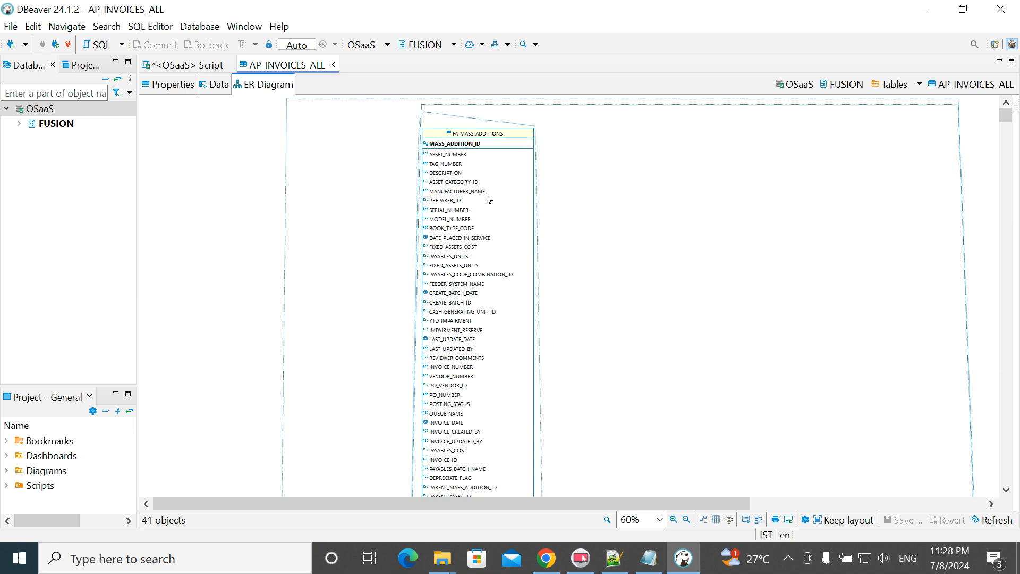
- Set the diagram entities to show only key attributes
right_click(487, 201)
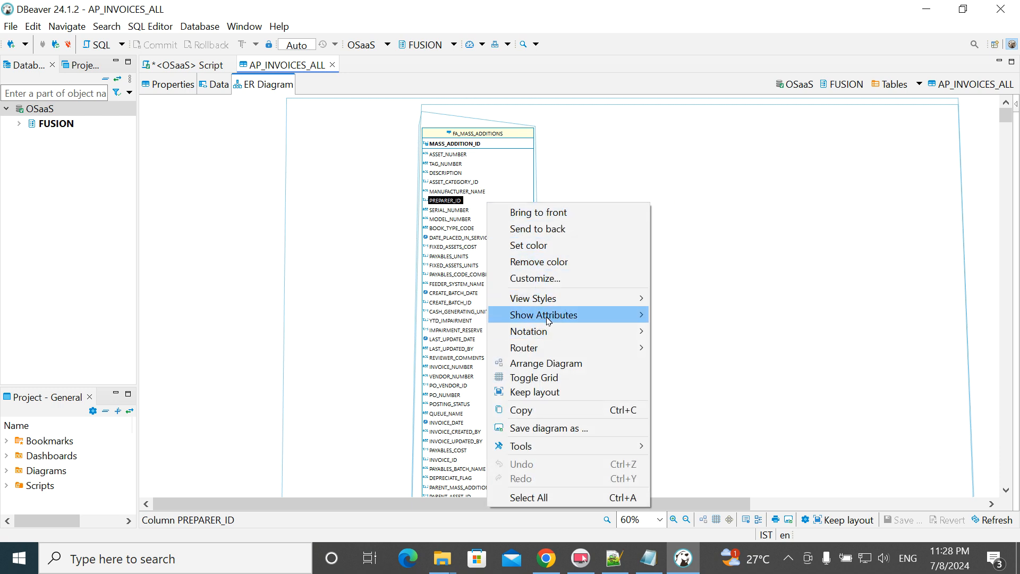
mouse_move(547, 316)
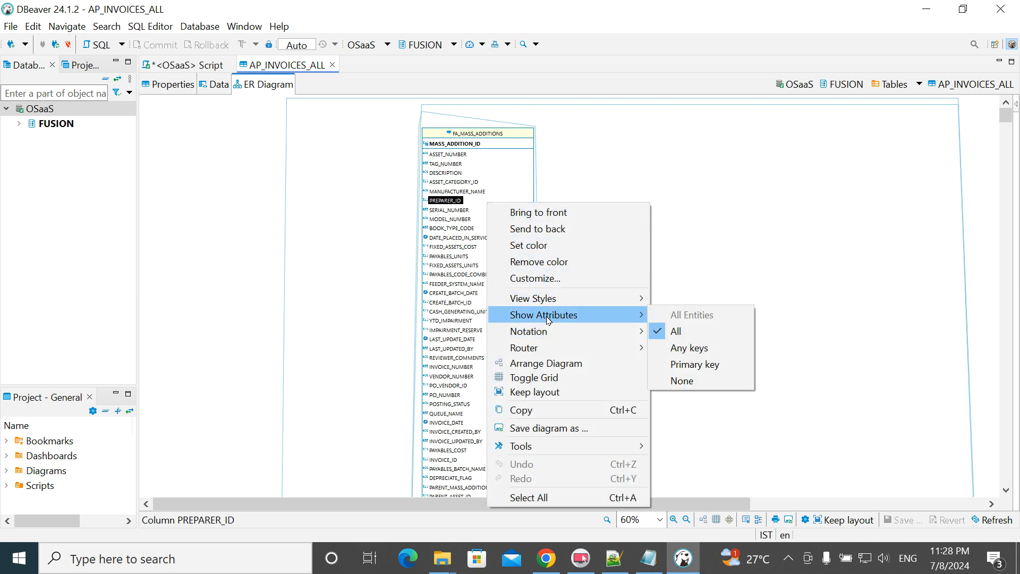
left_click(699, 354)
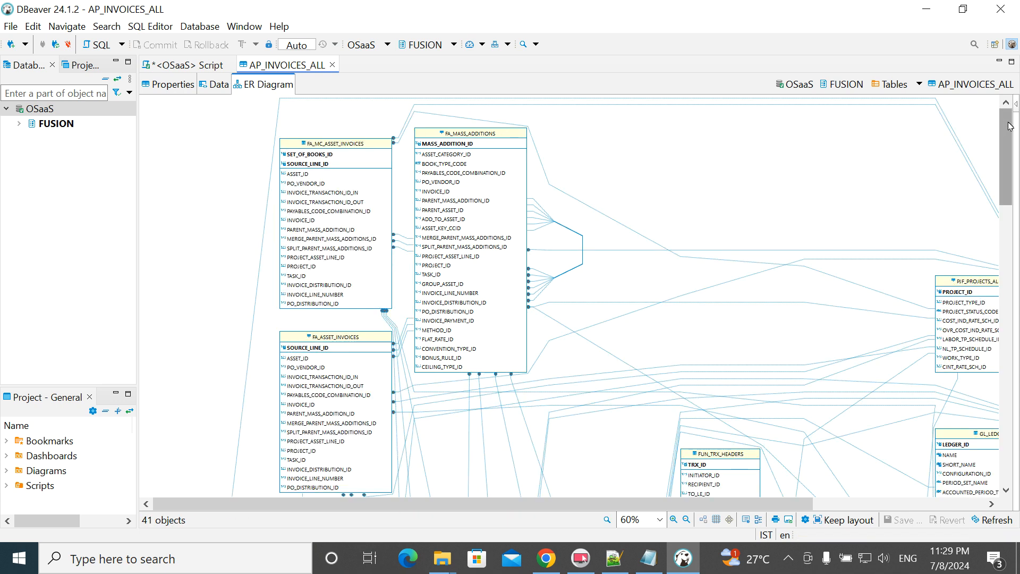
- Inspect VENDOR_ID and the foreign key to POZ_SUP_THIRDPARTY_PAYMENT_REL in the diagram
left_click_drag(765, 506, 907, 518)
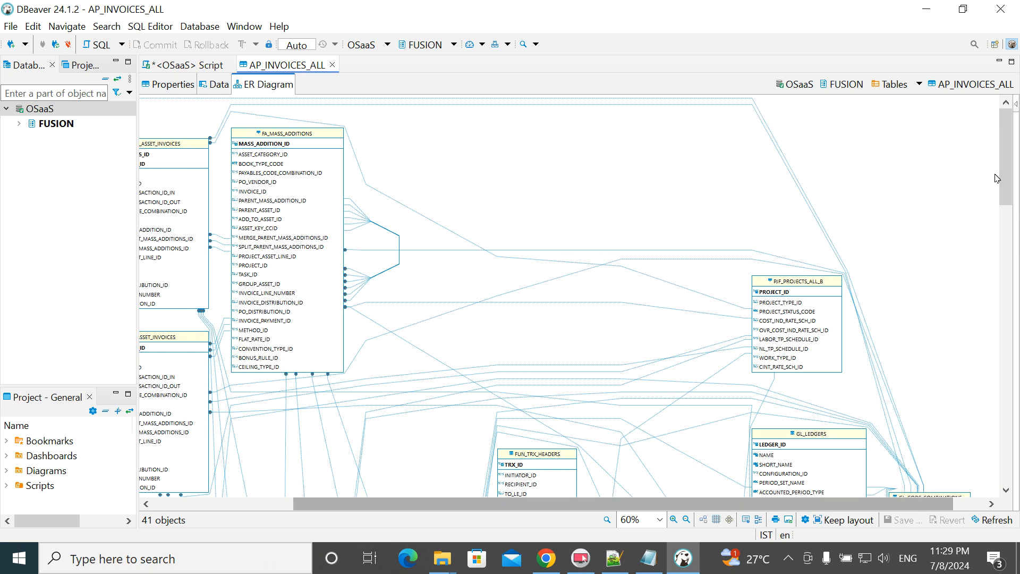
left_click_drag(1005, 168, 1015, 406)
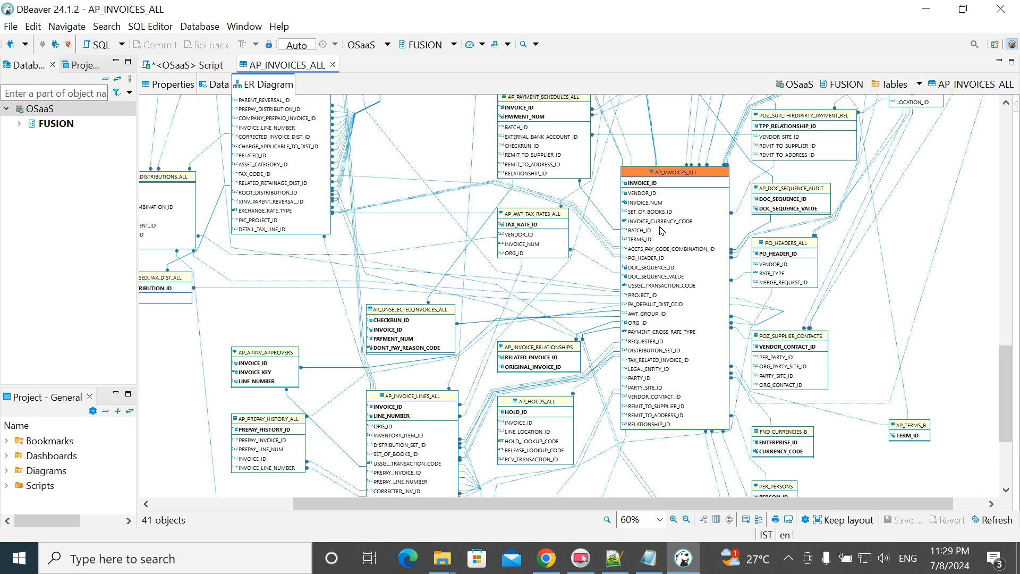
left_click(642, 194)
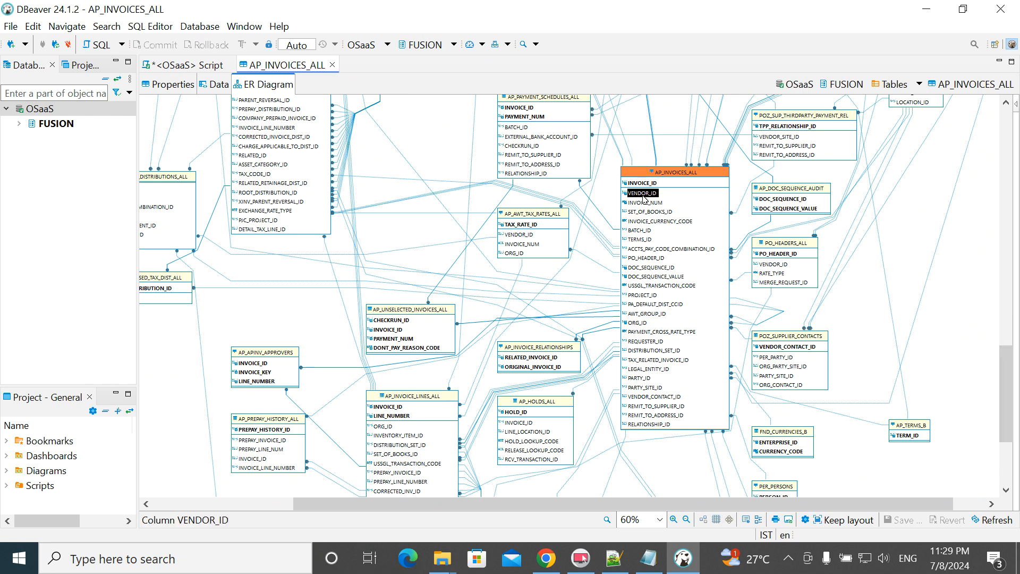
left_click(742, 208)
left_click(742, 208)
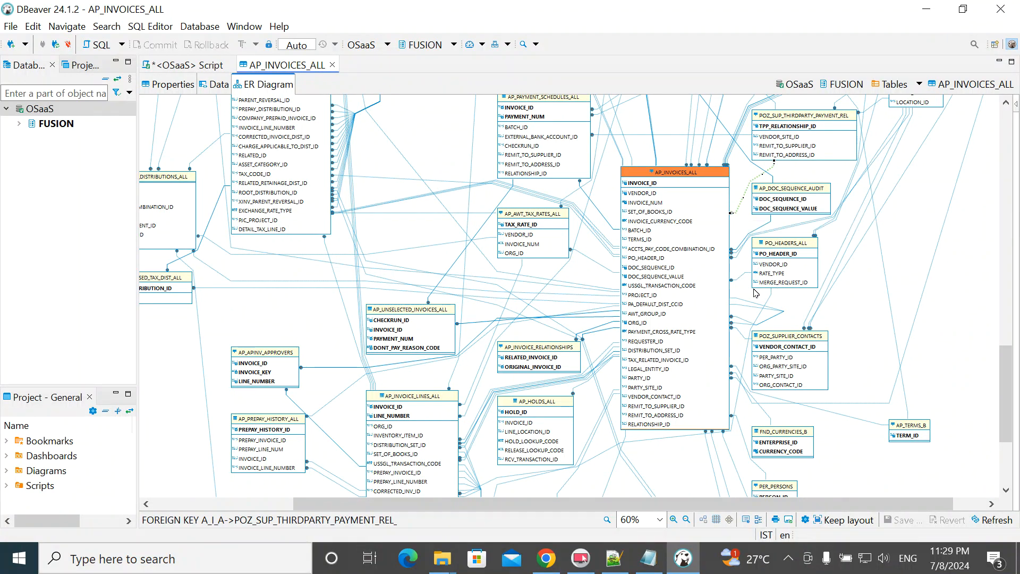
- Inspect the AP_DOC_SEQUENCE_AUDIT foreign key, INVOICE_NUM and VENDOR_ID, then minimize DBeaver
left_click_drag(1009, 391, 1008, 349)
scroll(1007, 349, "down", 3)
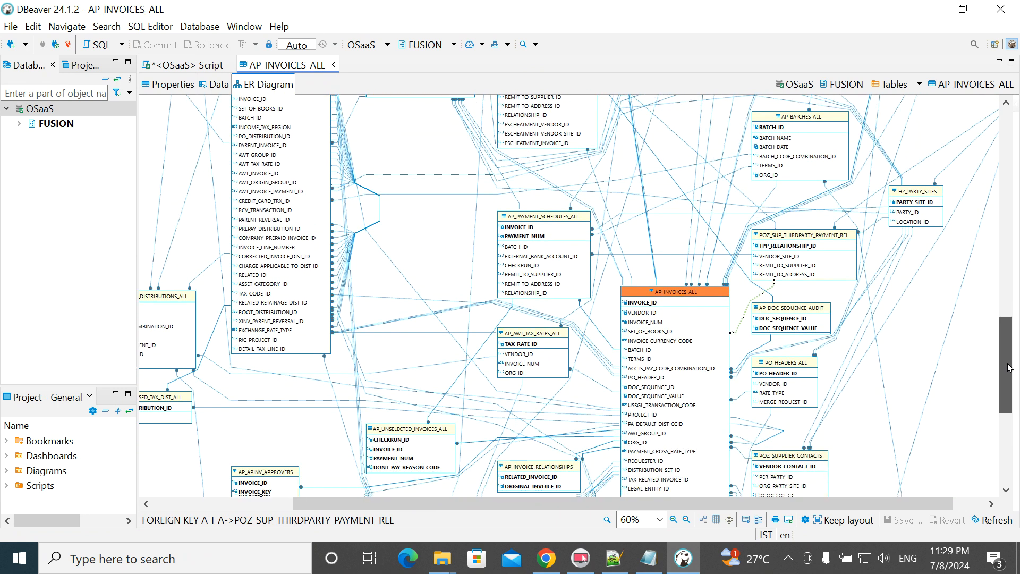
left_click(769, 320)
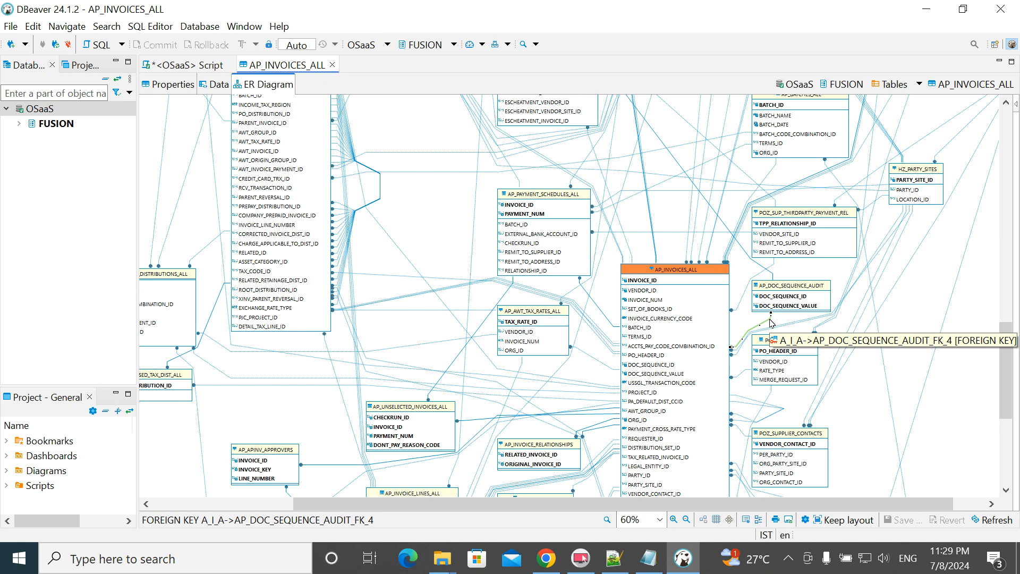
left_click(653, 300)
left_click(649, 291)
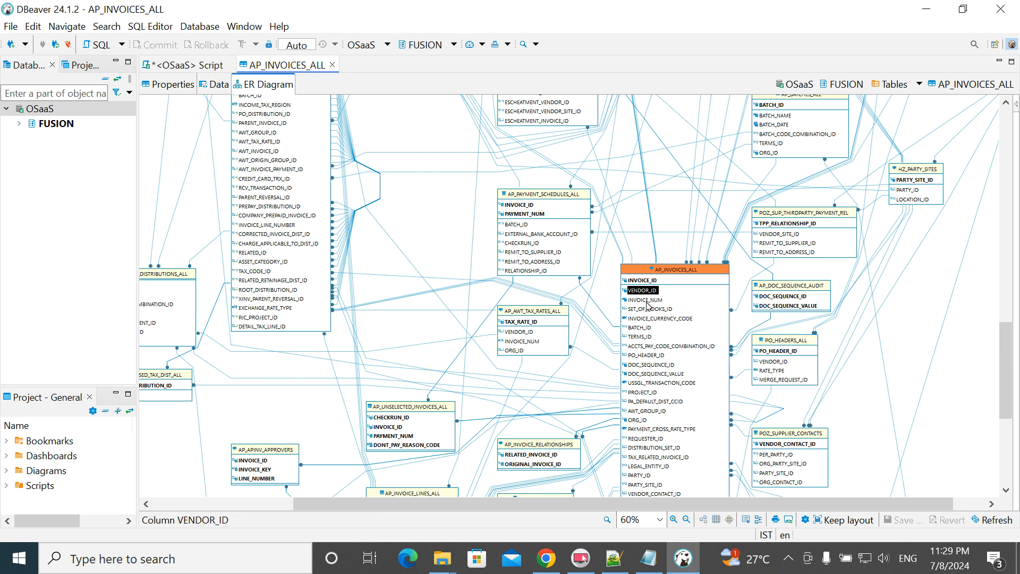
scroll(616, 397, "down", 5)
scroll(618, 393, "up", 15)
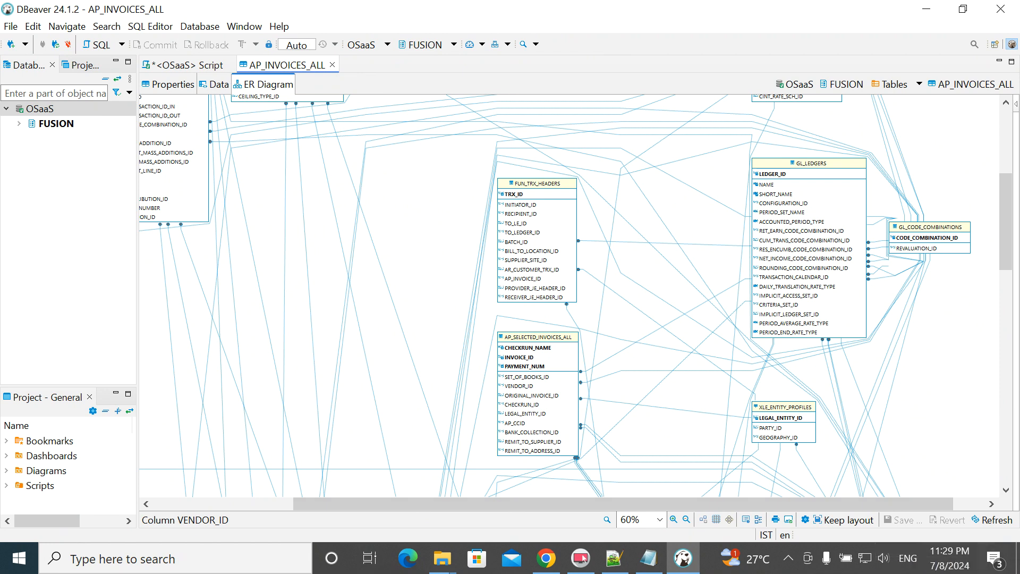
left_click(926, 9)
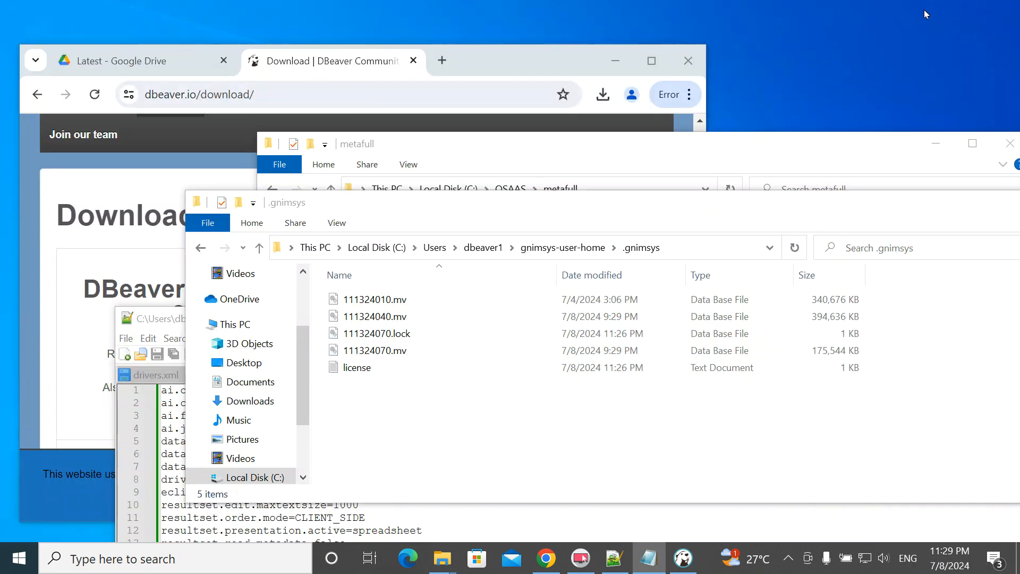
- Show the Windows desktop and open the hidden notification-area icons flyout
left_click(1017, 563)
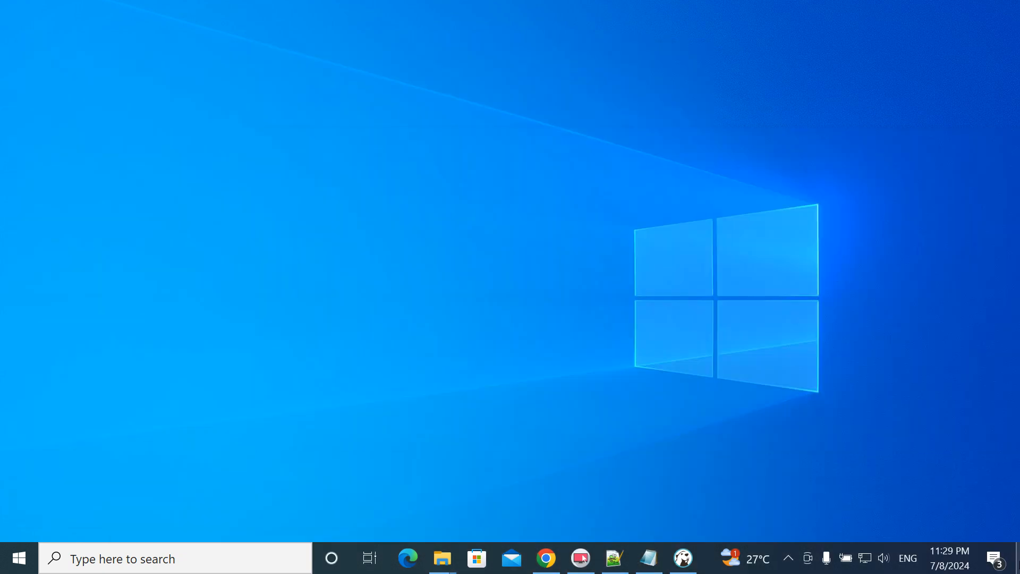
left_click(789, 557)
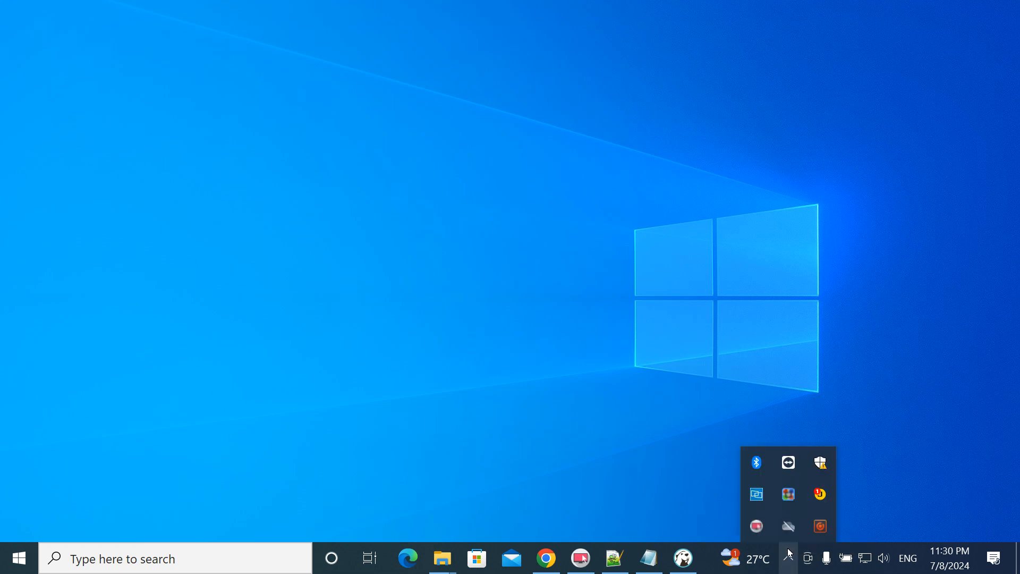
left_click(893, 472)
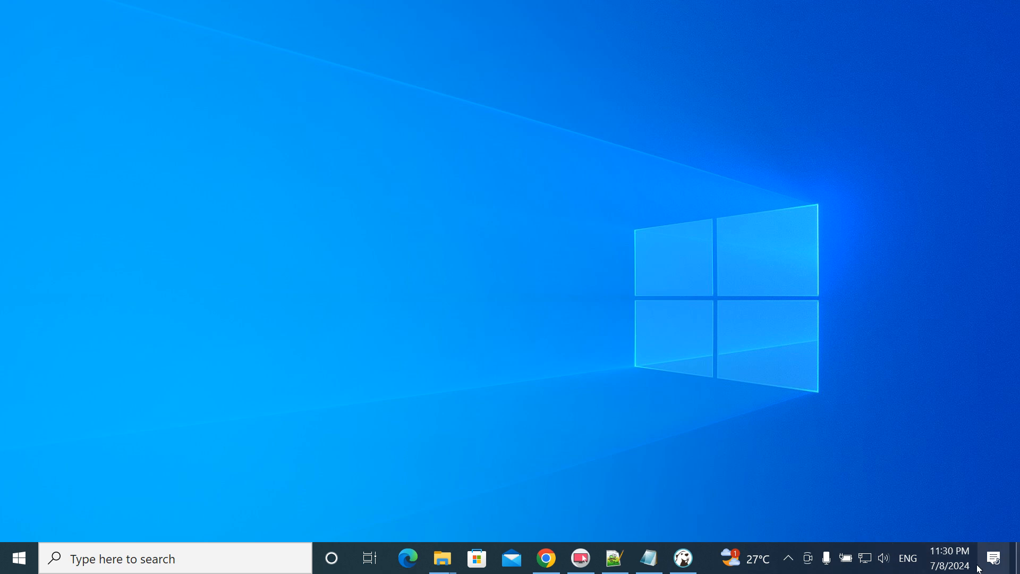
left_click(792, 559)
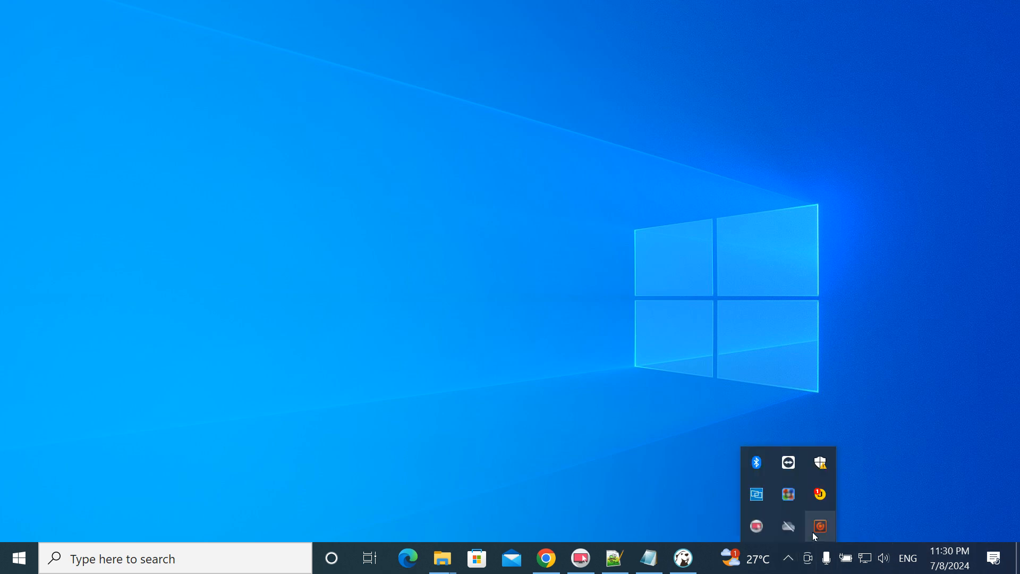